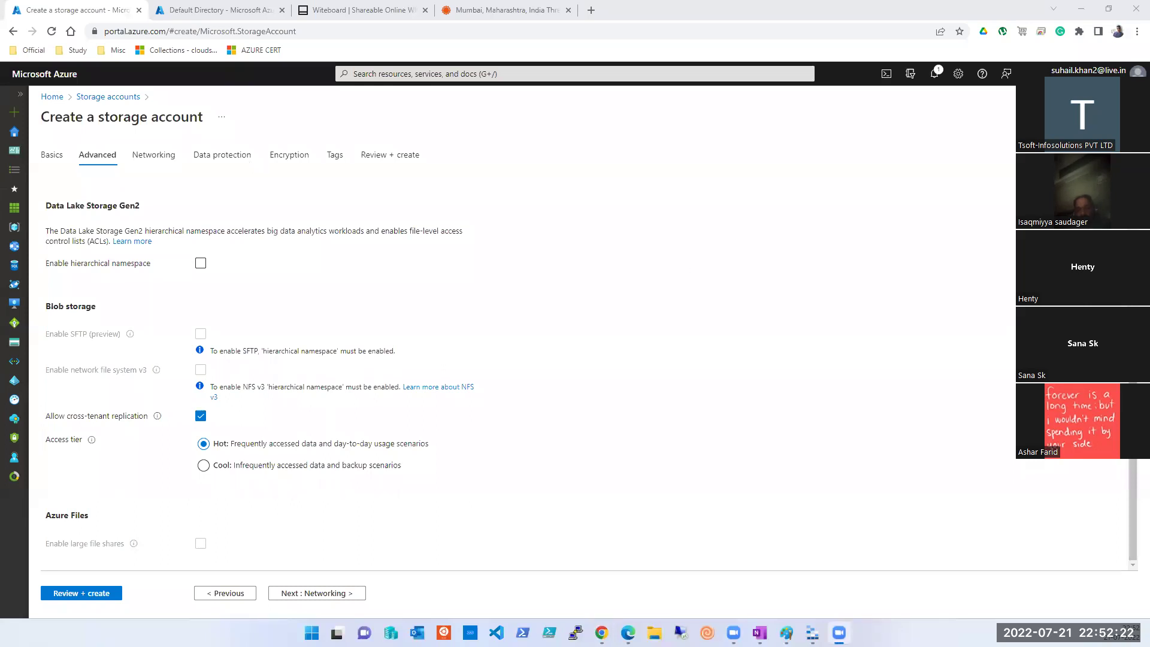
Review the security, Data Lake Storage Gen2 and blob storage options in the storage account's Advanced settings
left_click(1106, 83)
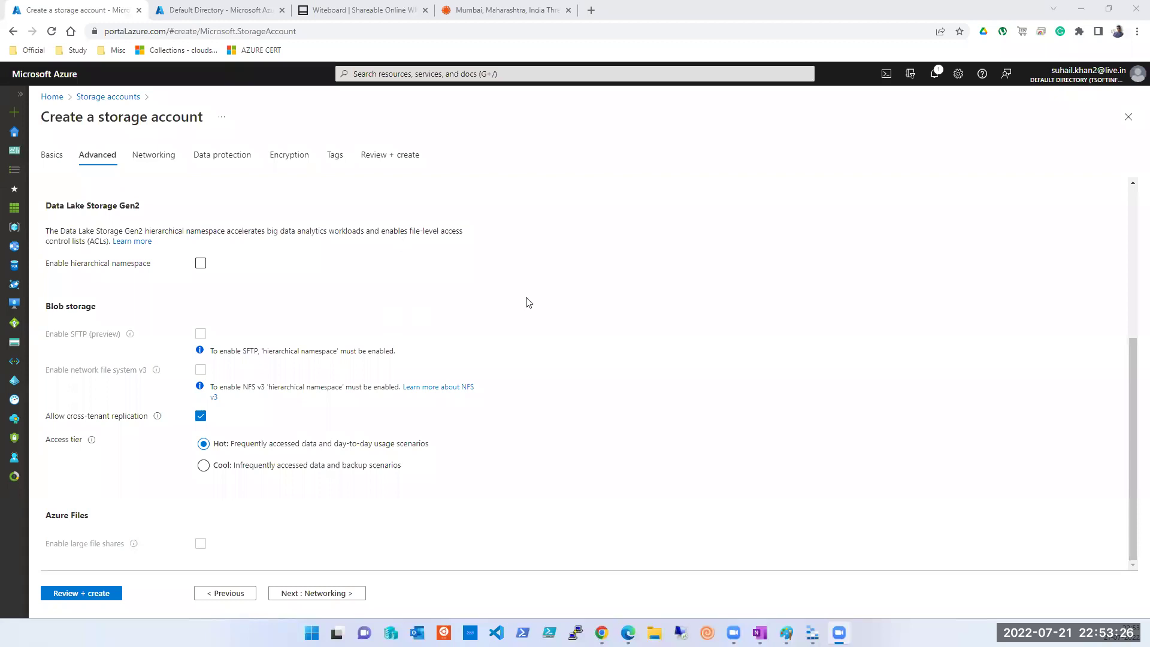
scroll(700, 259, "up", 4)
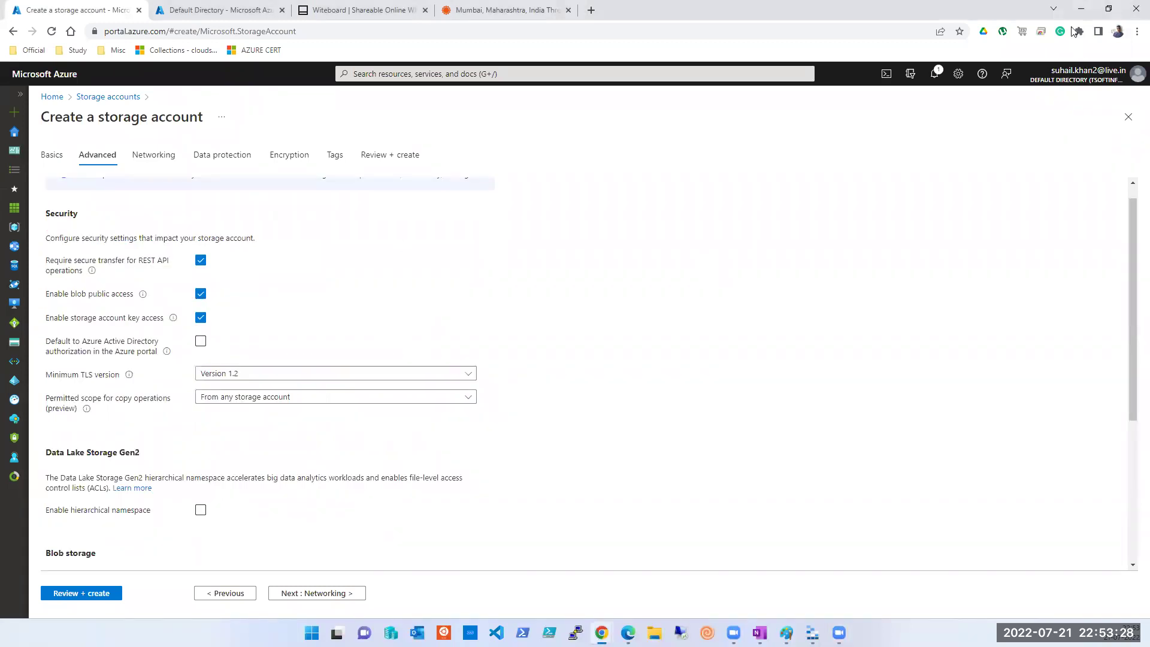
scroll(330, 354, "down", 2)
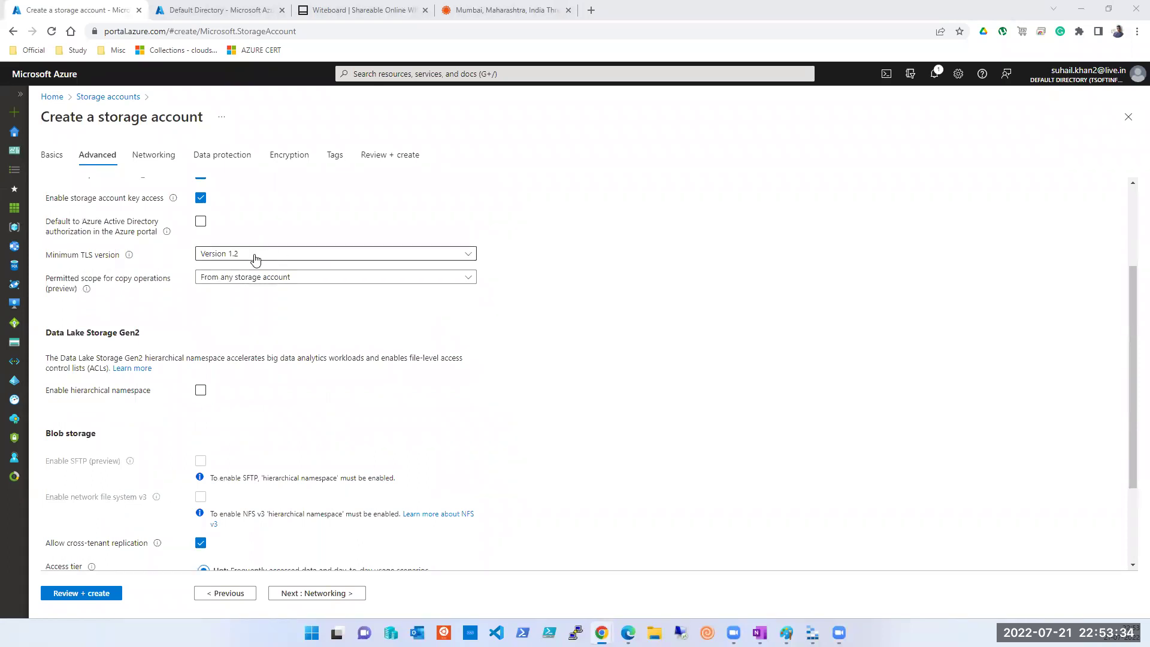
scroll(255, 258, "down", 2)
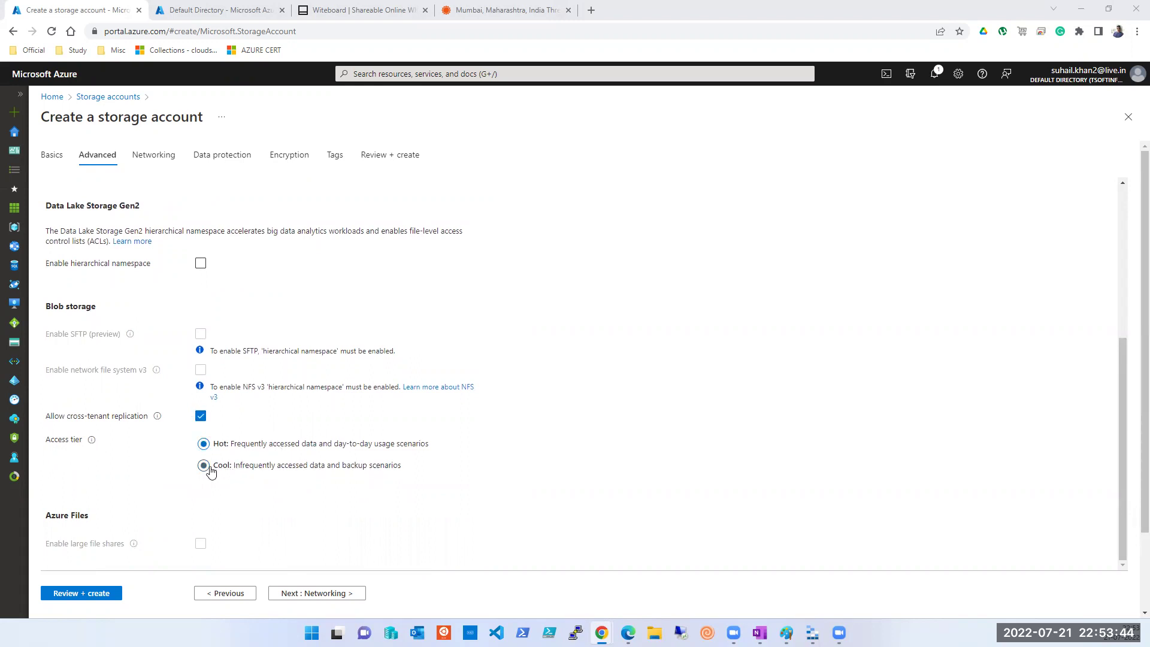
scroll(203, 470, "up", 4)
scroll(203, 479, "down", 4)
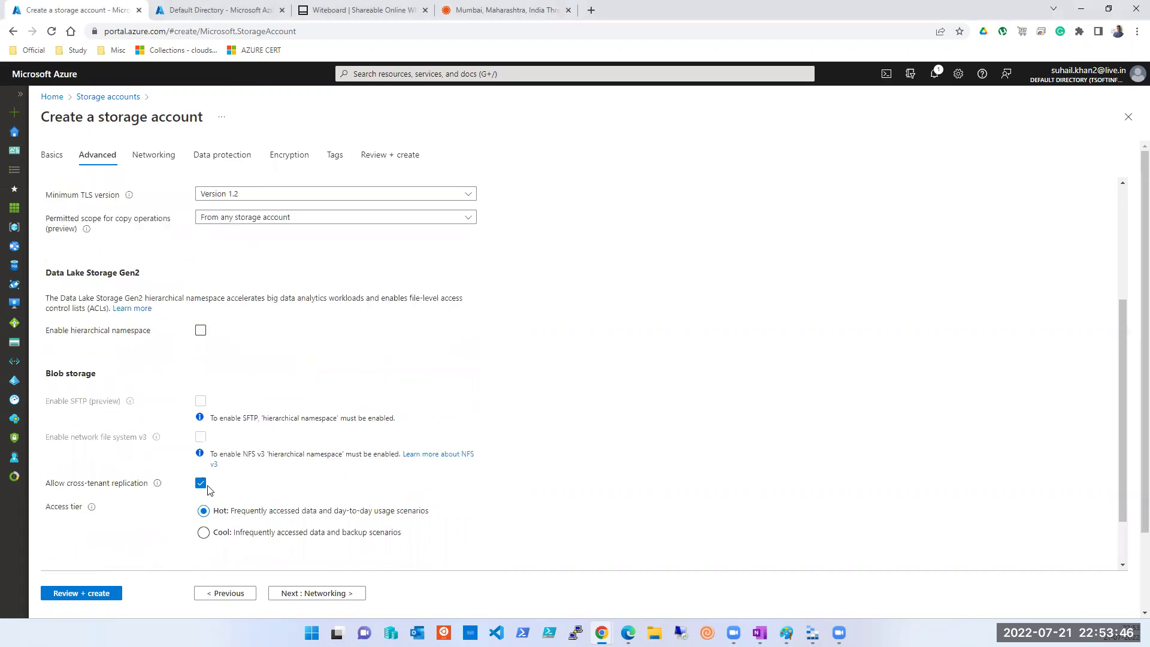
Compare the Hot and Cool access tiers by switching the selection between them
left_click(203, 465)
left_click(204, 445)
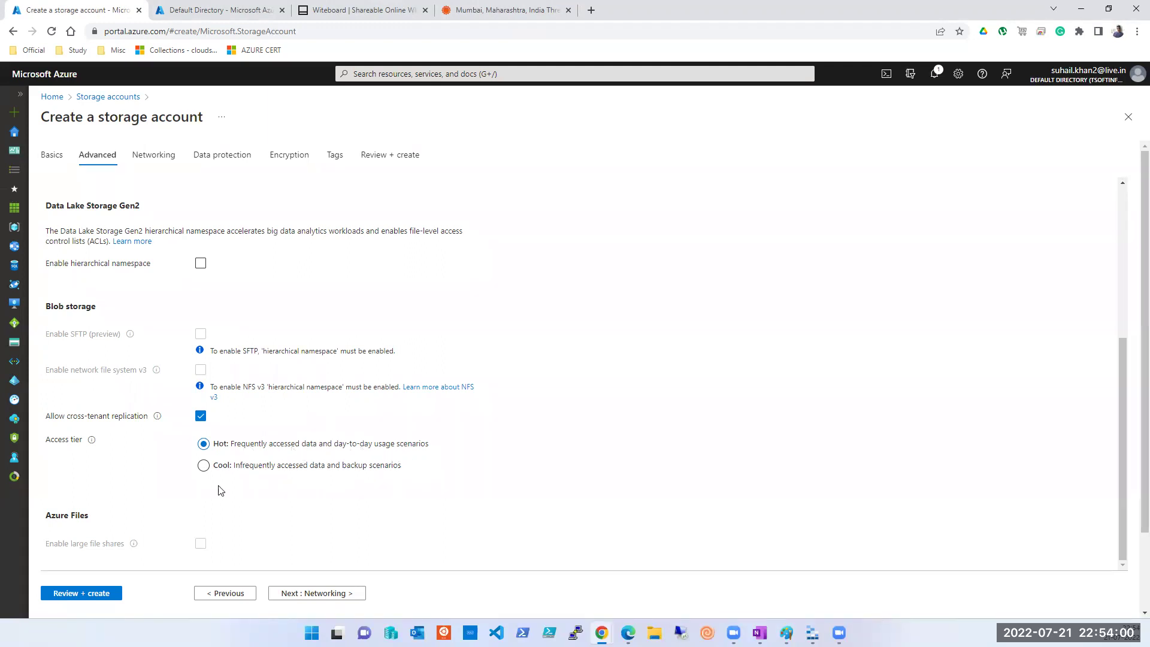
left_click(205, 468)
left_click(203, 444)
scroll(294, 441, "down", 2)
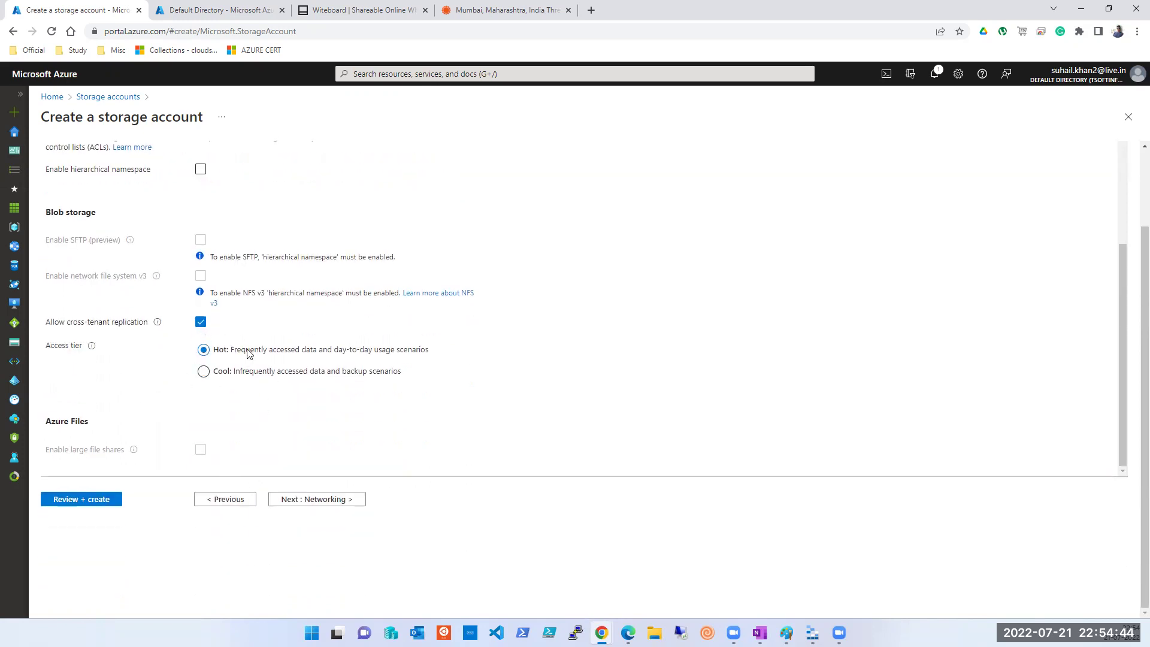
left_click(305, 375)
Proceed to the storage account's Networking settings, rechecking the Advanced settings on the way
left_click(331, 500)
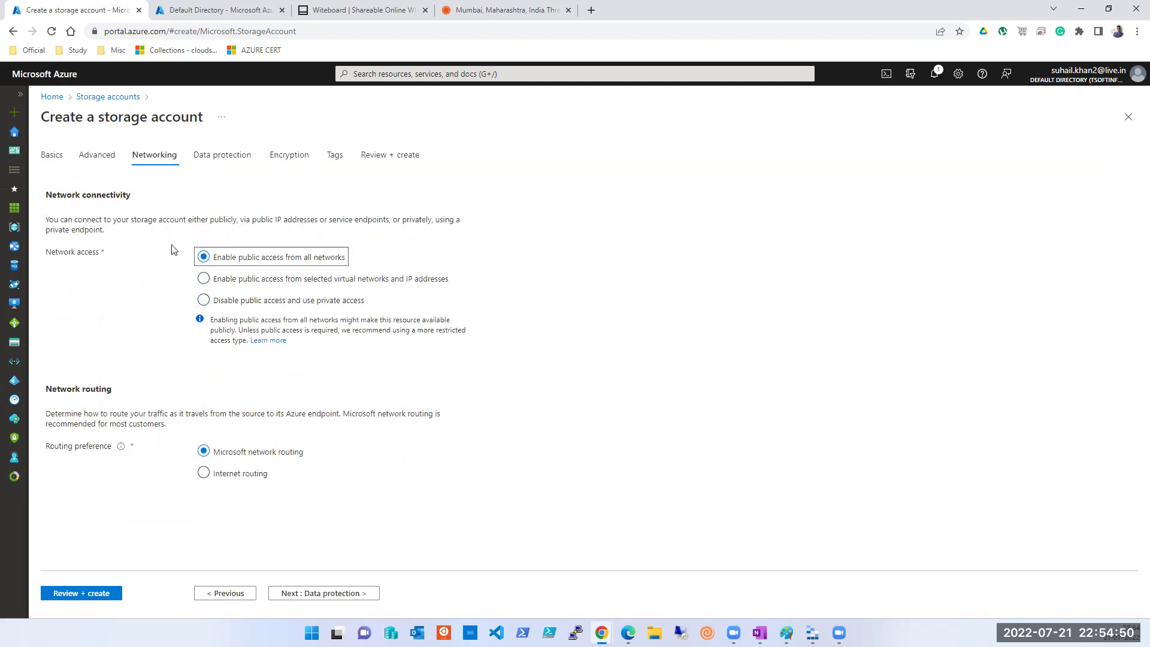
left_click(97, 157)
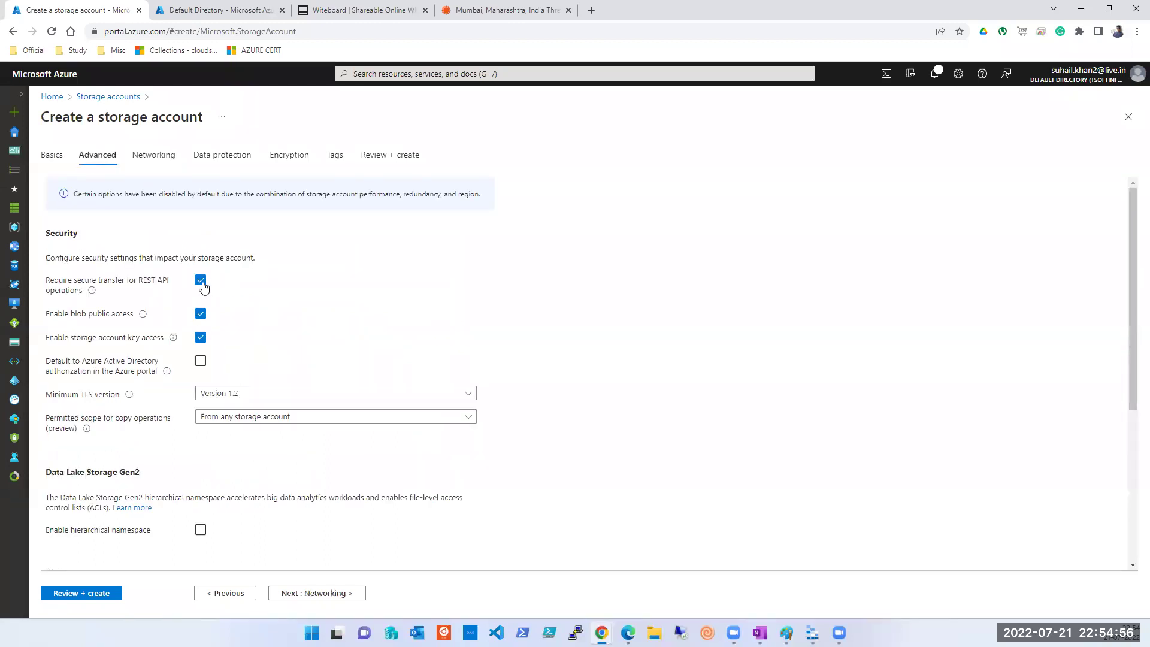
left_click(155, 157)
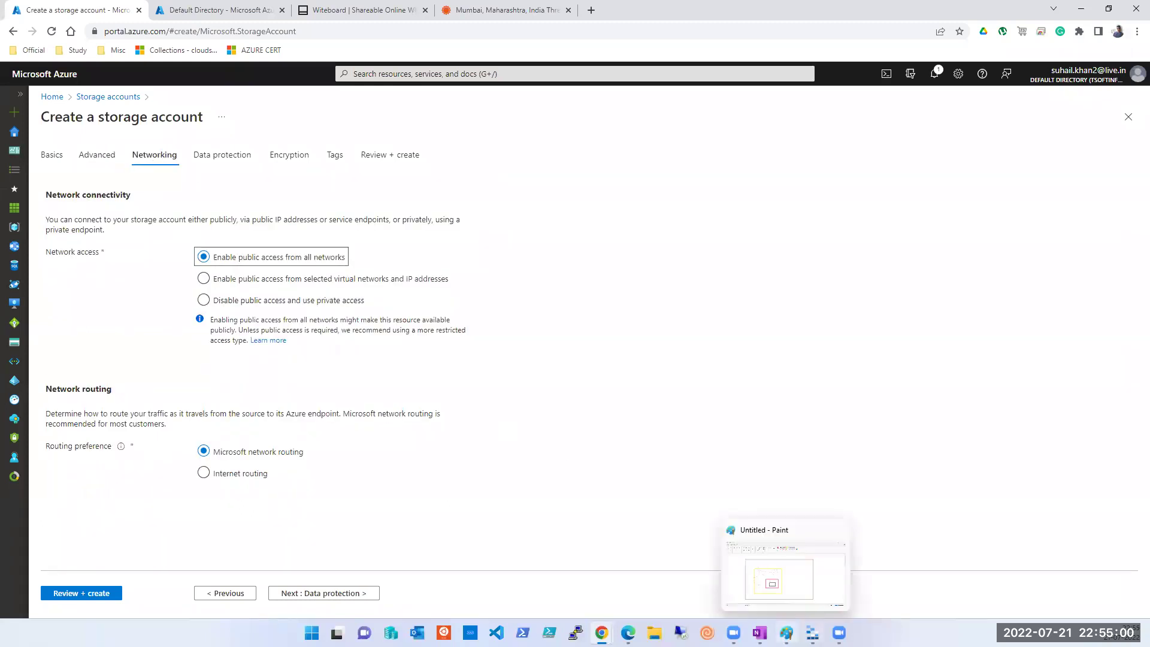
Switch to Paint and discard the old drawing without saving to start from a blank canvas
left_click(787, 632)
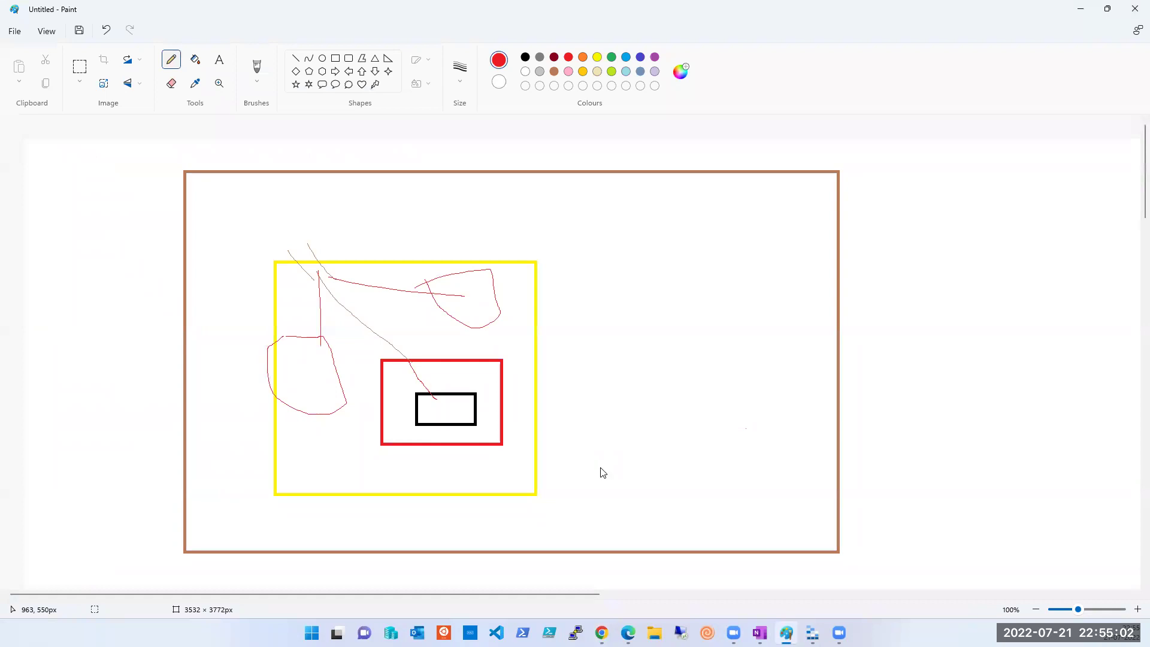
key("alt+F4")
key("Tab")
key("Return")
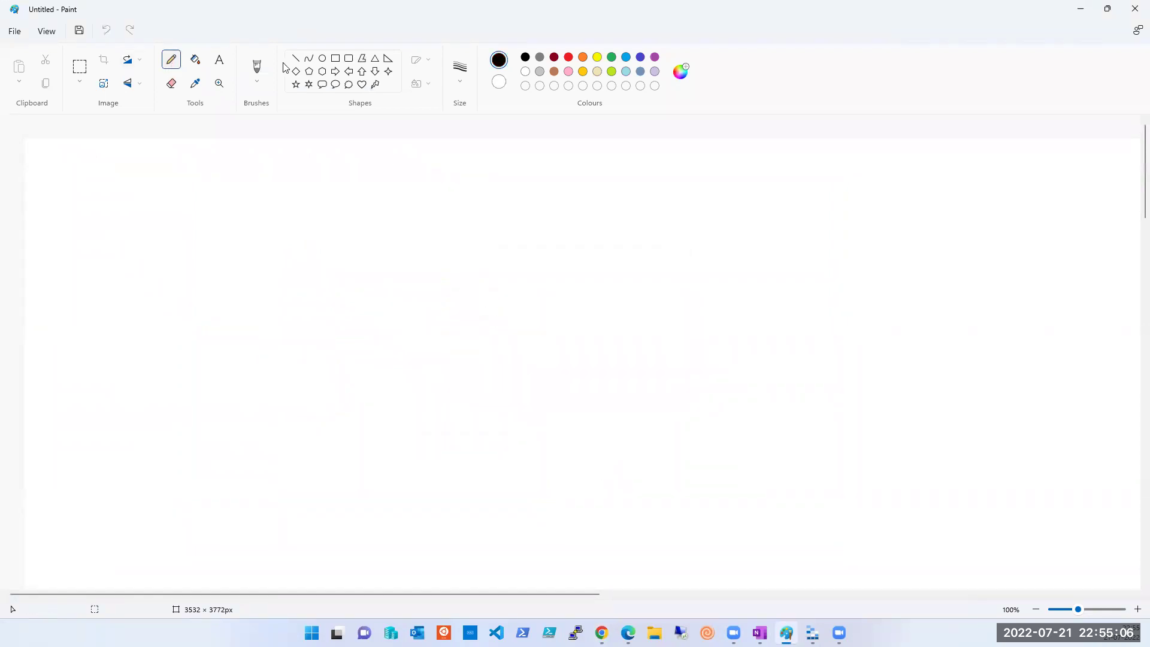
Draw a black rectangle about 461 × 494 px on the canvas's right part and add the text "RDP allow" inside it
left_click(336, 58)
mouse_move(779, 175)
left_mouse_down()
mouse_move(1009, 475)
mouse_move(1055, 471)
left_mouse_up()
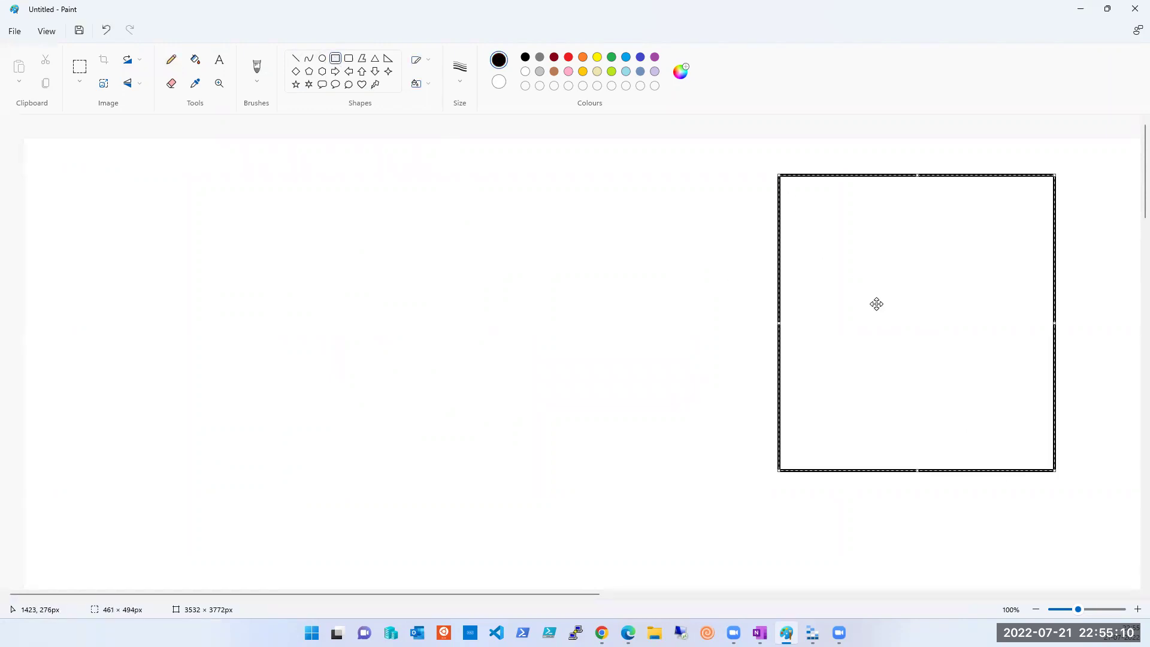
left_click_drag(821, 208, 1040, 318)
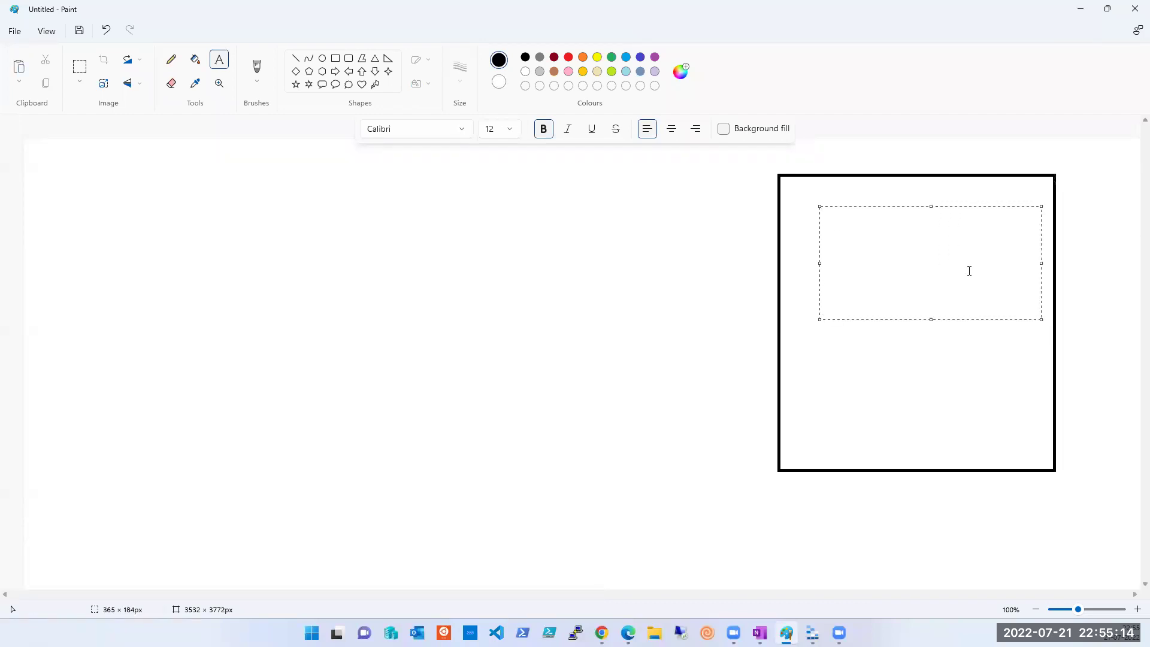
type("RDP allow")
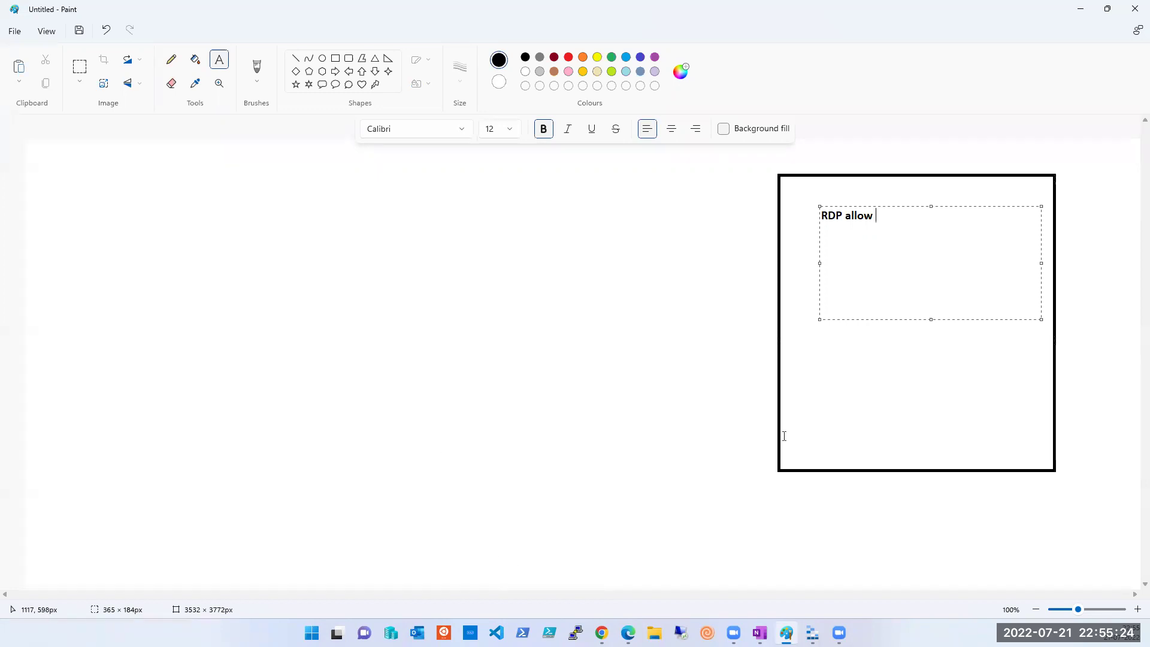
left_click(907, 370)
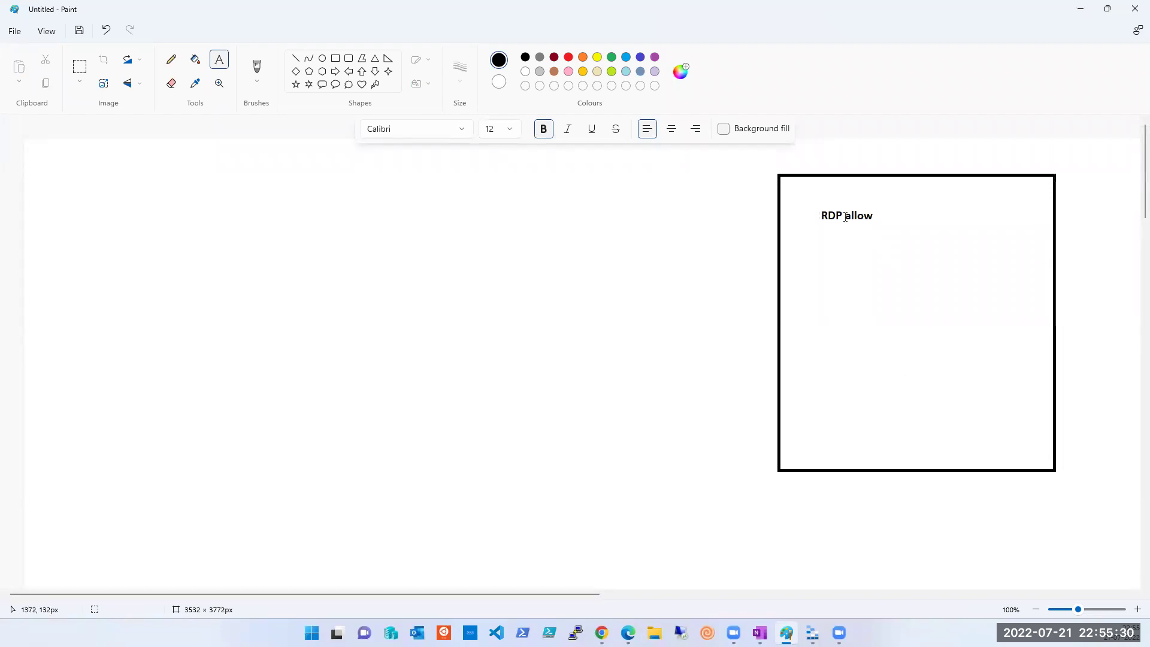
Draw a vertical dividing line left of the large rectangle and a small rectangle near the canvas's left edge
left_click(295, 58)
left_click_drag(665, 139, 667, 590)
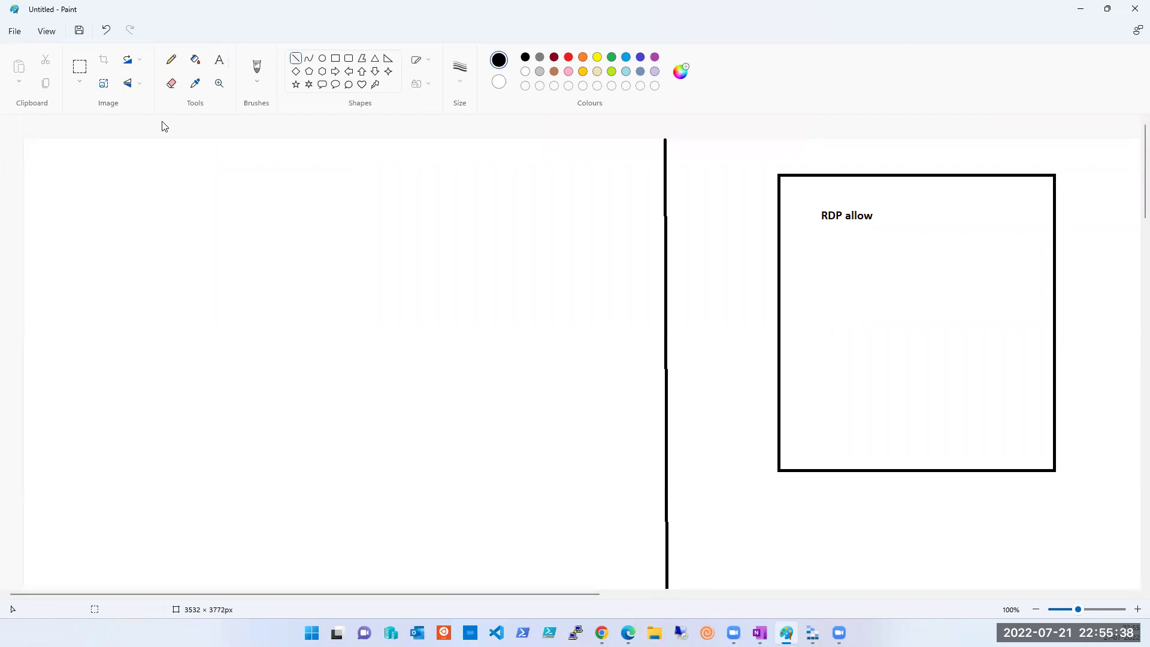
left_click(336, 58)
left_click_drag(95, 432, 224, 502)
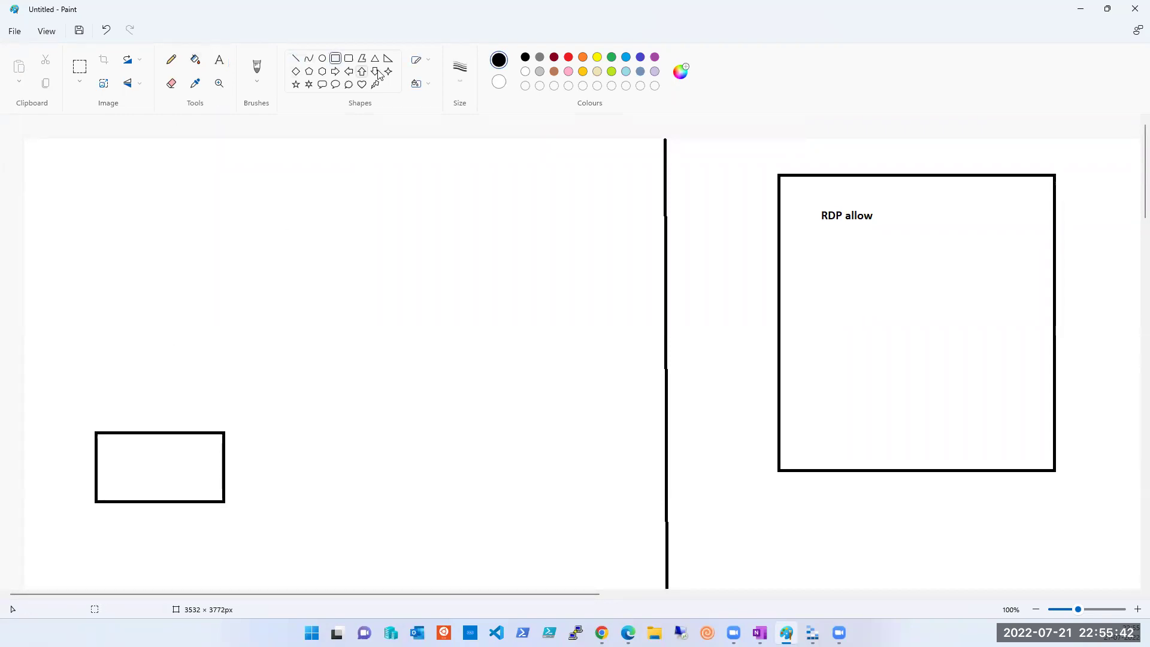
Label the small rectangle "Laptop" and add the text "Computer" below "RDP allow" in the large rectangle
left_click(219, 60)
left_click_drag(116, 447, 160, 467)
type("Laptop")
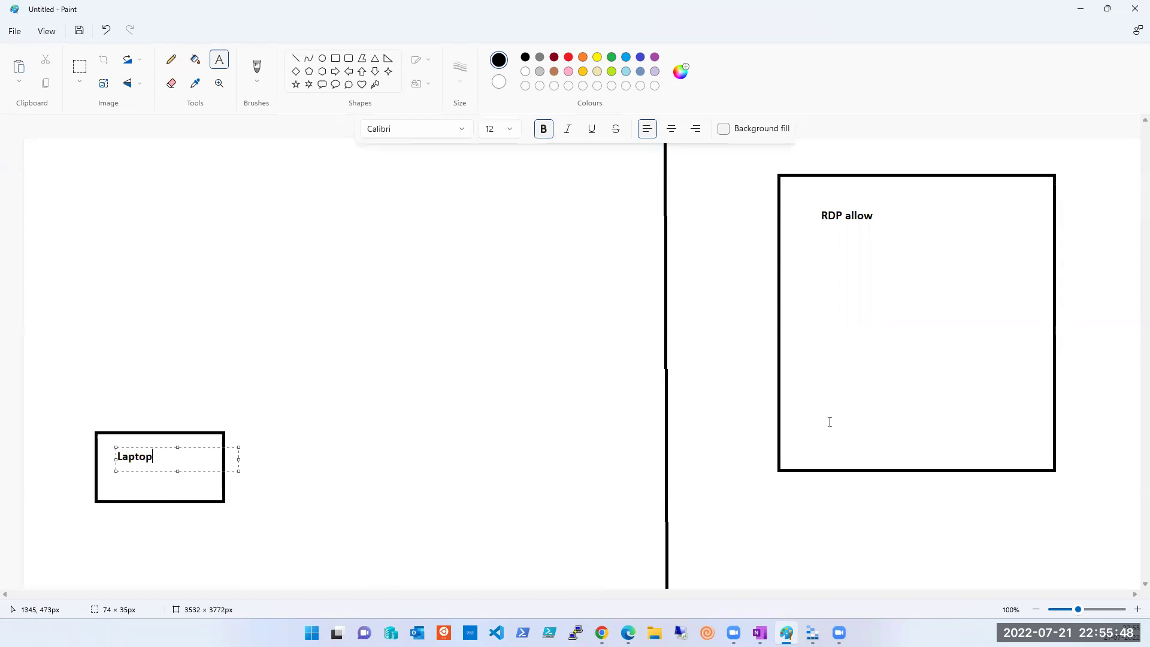
left_click(834, 388)
left_click_drag(809, 286, 904, 333)
type("Computer")
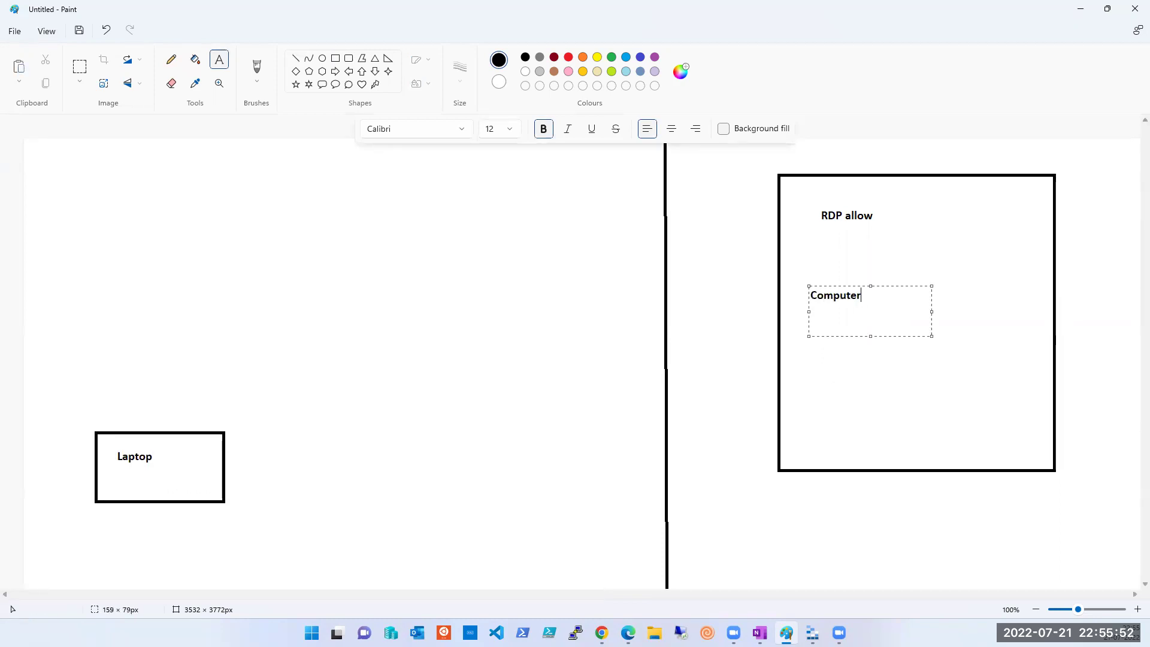
left_click(459, 377)
Sketch a freehand connection from the Laptop box to the large rectangle and circle "RDP allow", with a mark below it
left_click(172, 59)
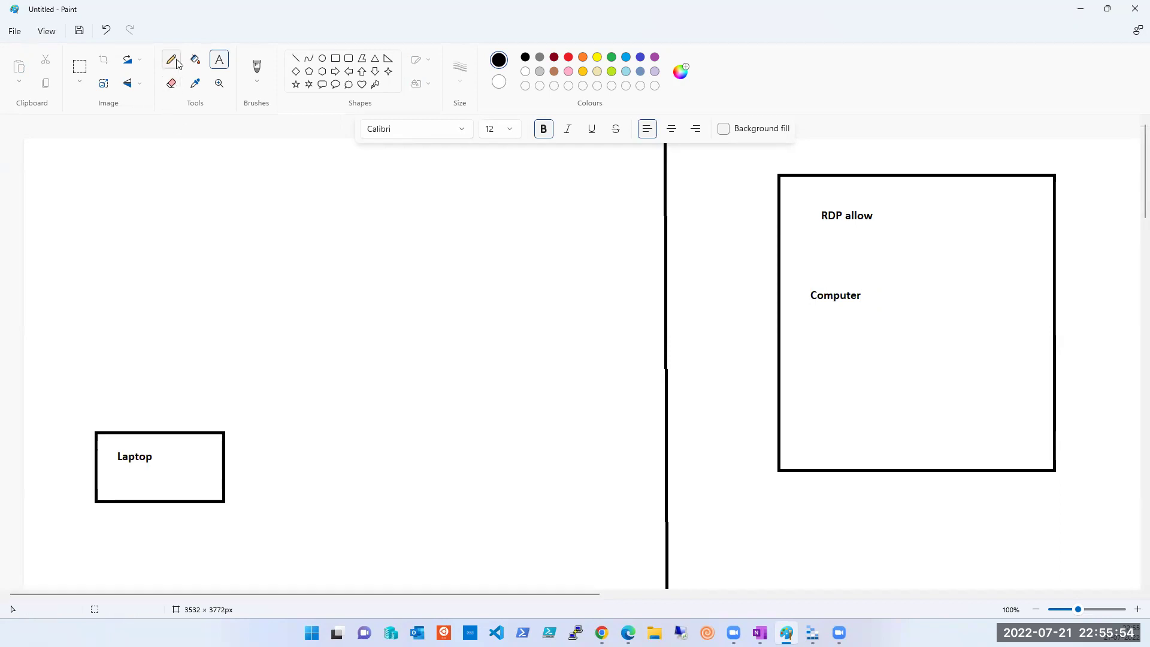
left_click_drag(221, 463, 777, 360)
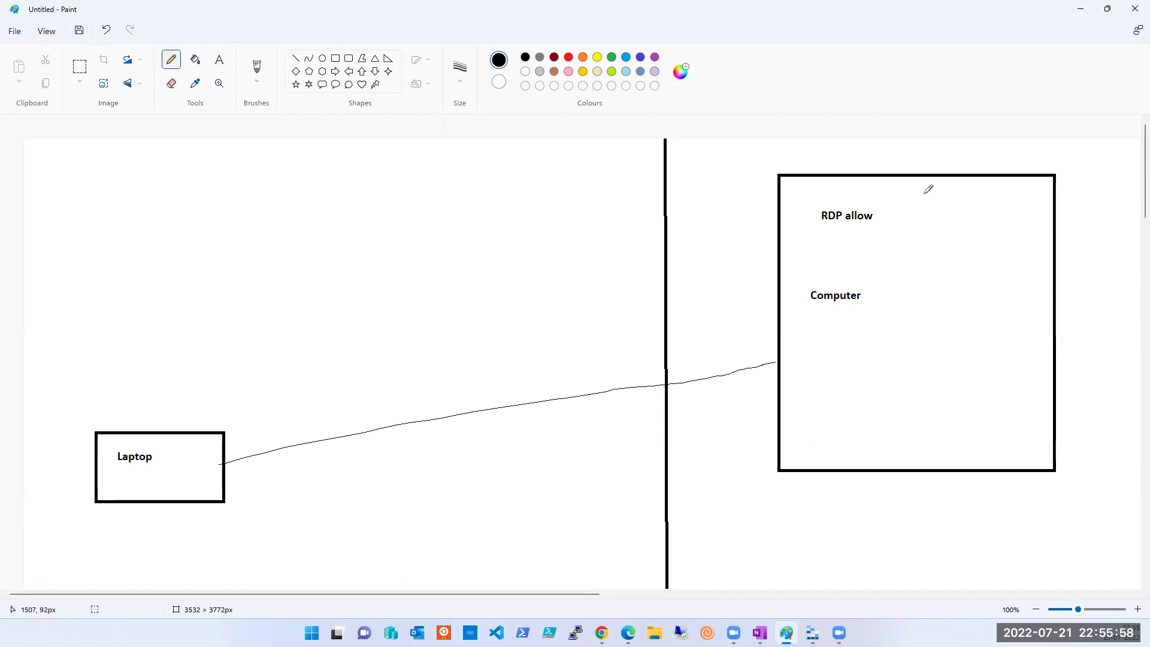
left_click_drag(804, 203, 836, 236)
mouse_move(943, 229)
left_mouse_down()
mouse_move(923, 195)
mouse_move(816, 191)
mouse_move(805, 204)
left_mouse_up()
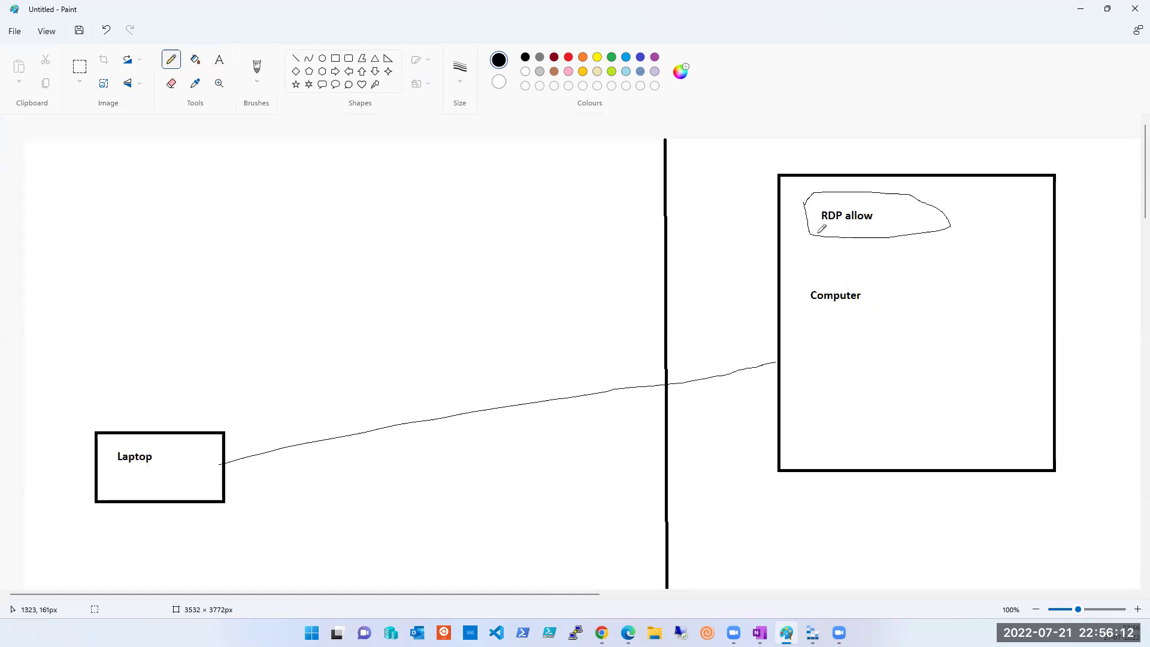
mouse_move(822, 219)
left_mouse_down()
mouse_move(819, 274)
mouse_move(851, 259)
left_mouse_up()
Switch to Chrome and open the Virtual machines list in the second Azure portal page
mouse_move(602, 633)
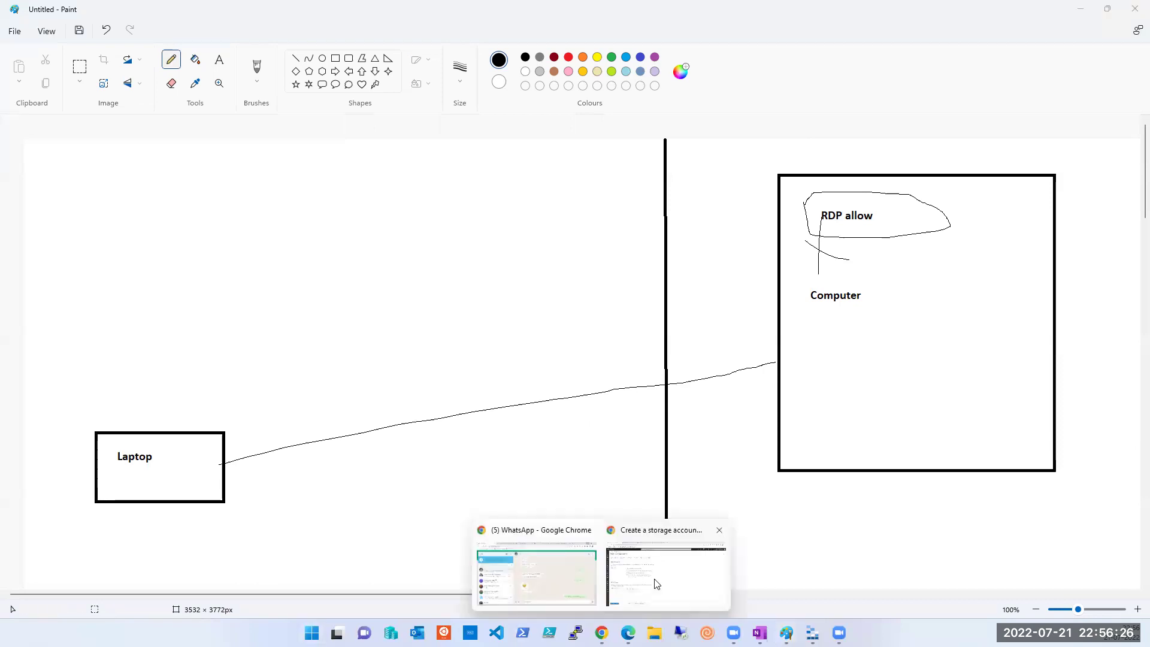
left_click(655, 585)
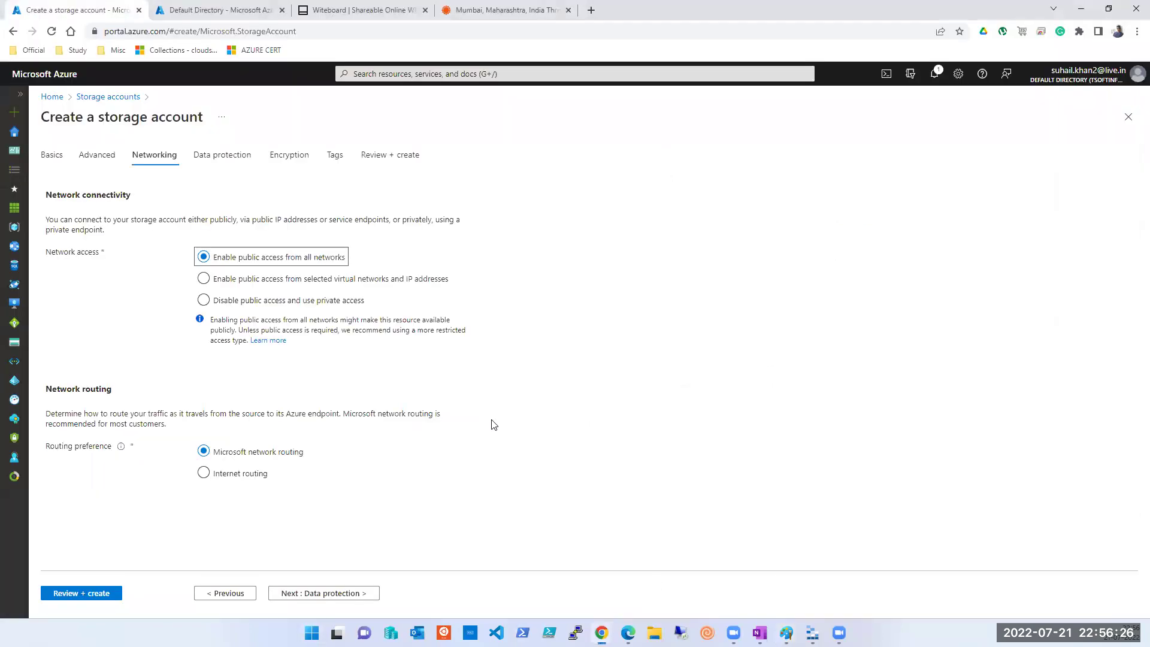
left_click(170, 18)
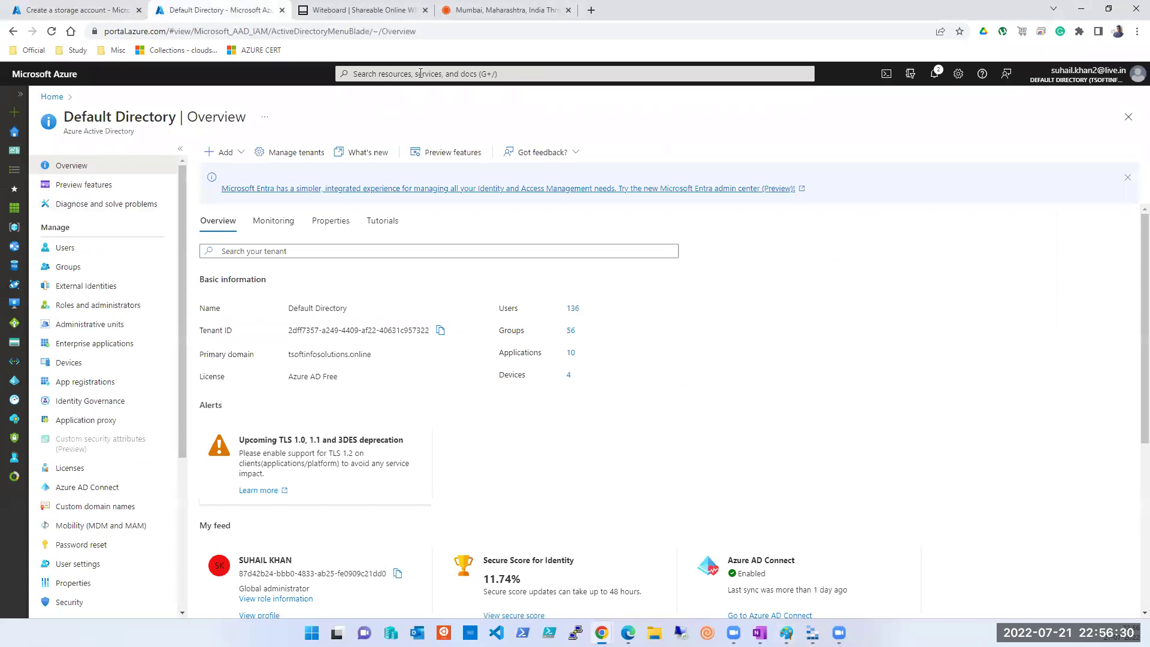
left_click(510, 71)
left_click(595, 273)
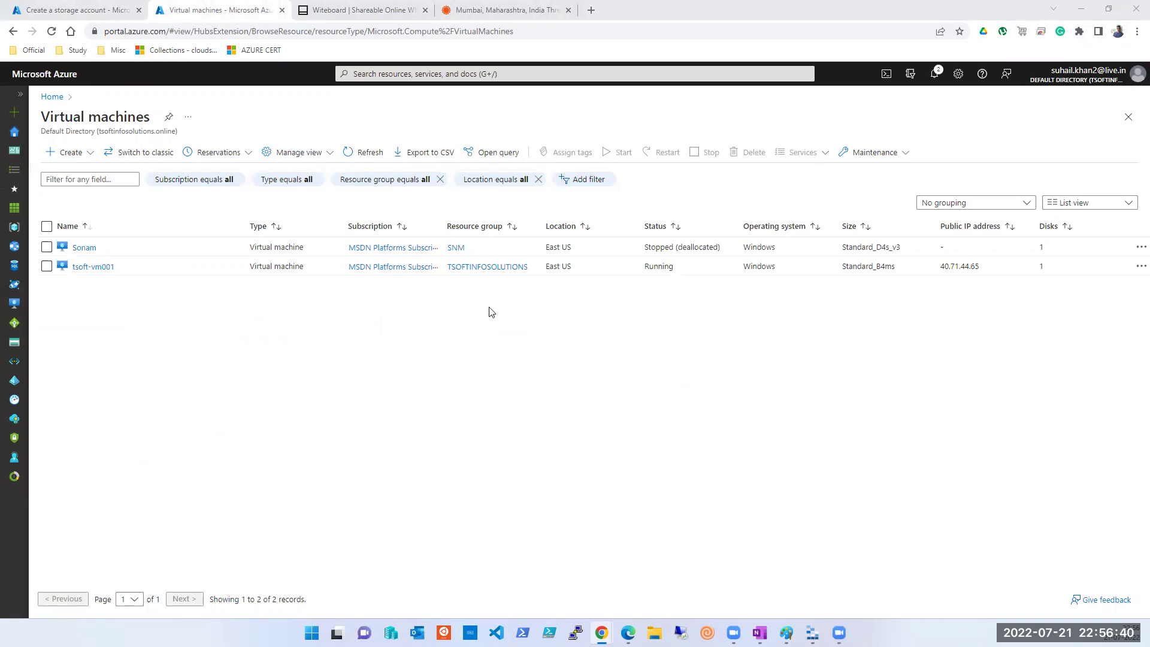
Copy the public IP address of tsoft-vm001 and start a Remote Desktop connection to it
double_click(969, 266)
key("ctrl+c")
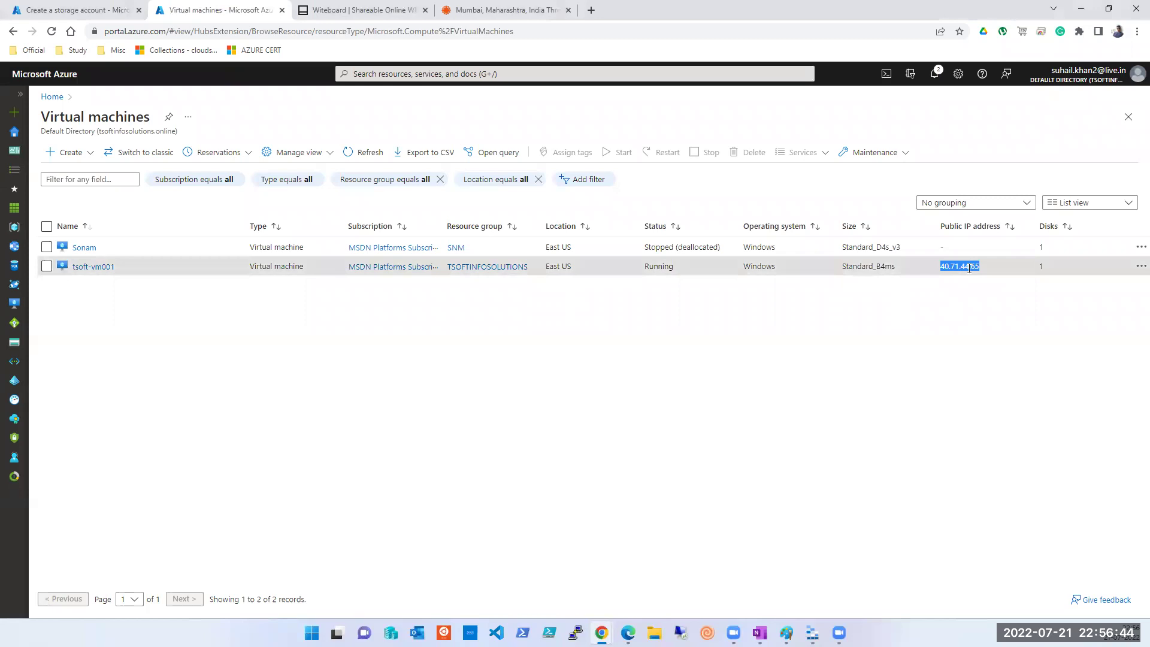
left_click(680, 633)
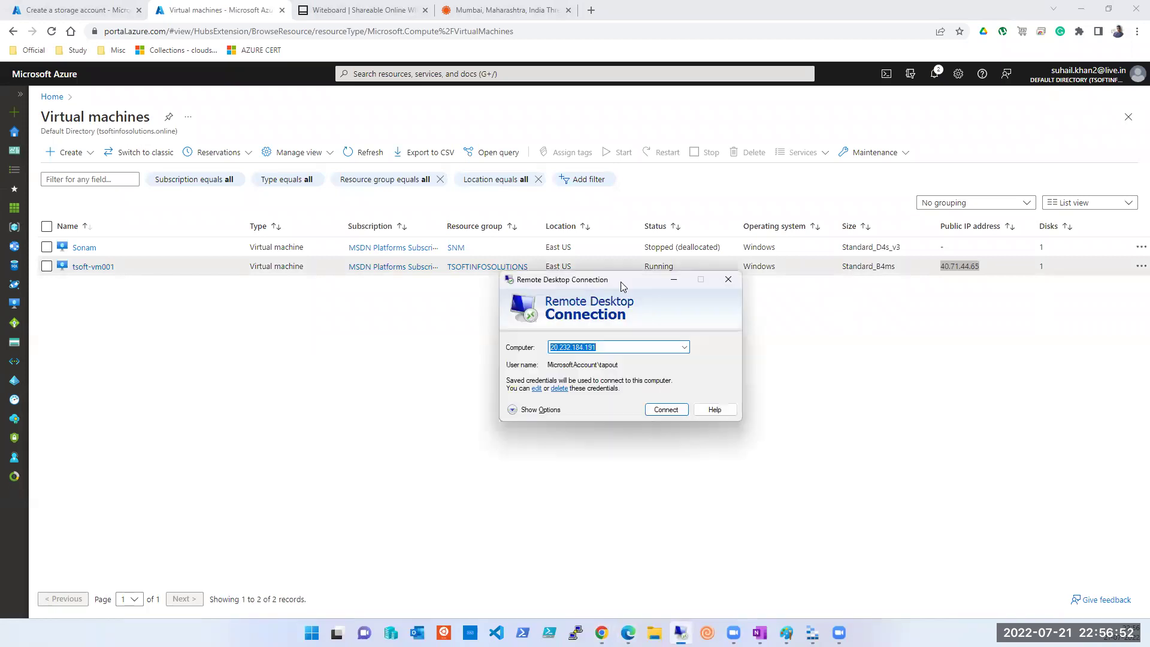
key("ctrl+v")
left_click(665, 410)
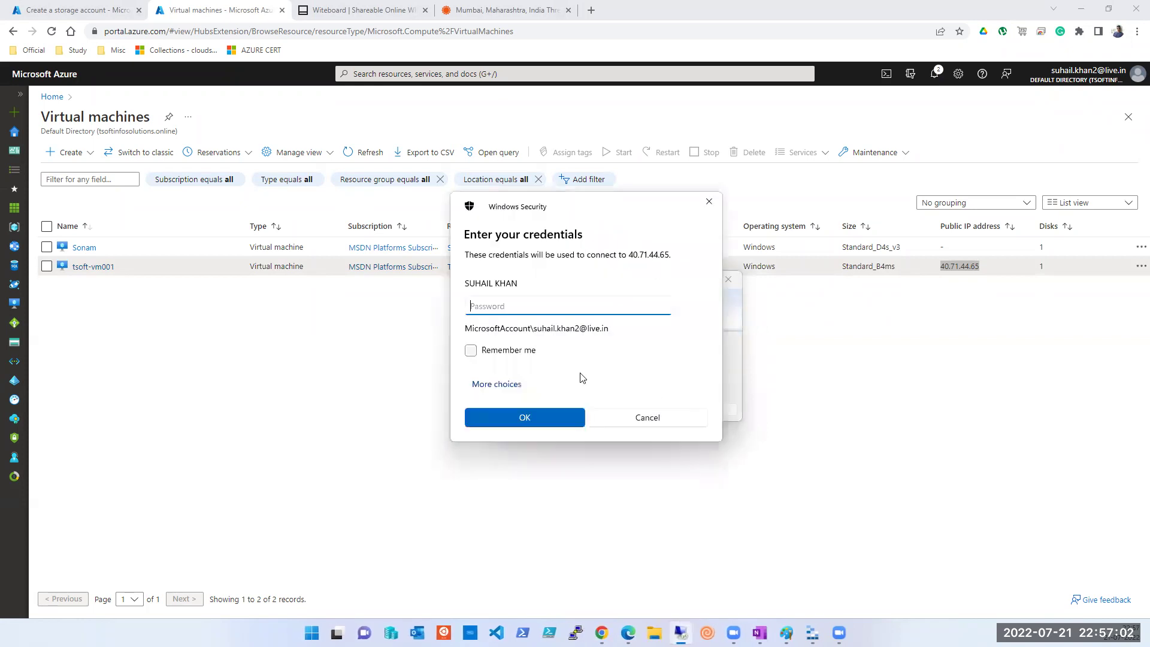
Sign in with a different account, entering its user name and password and having the credentials remembered
left_click(509, 391)
left_click(540, 454)
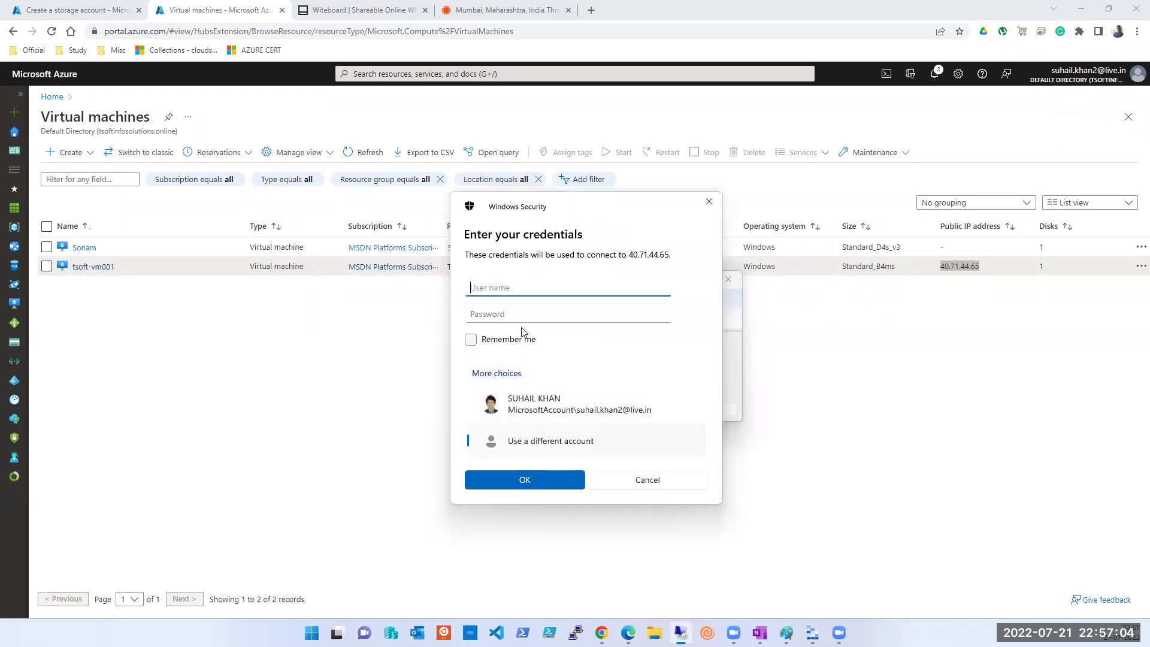
type("tapout")
key("Tab")
type("••••••••••")
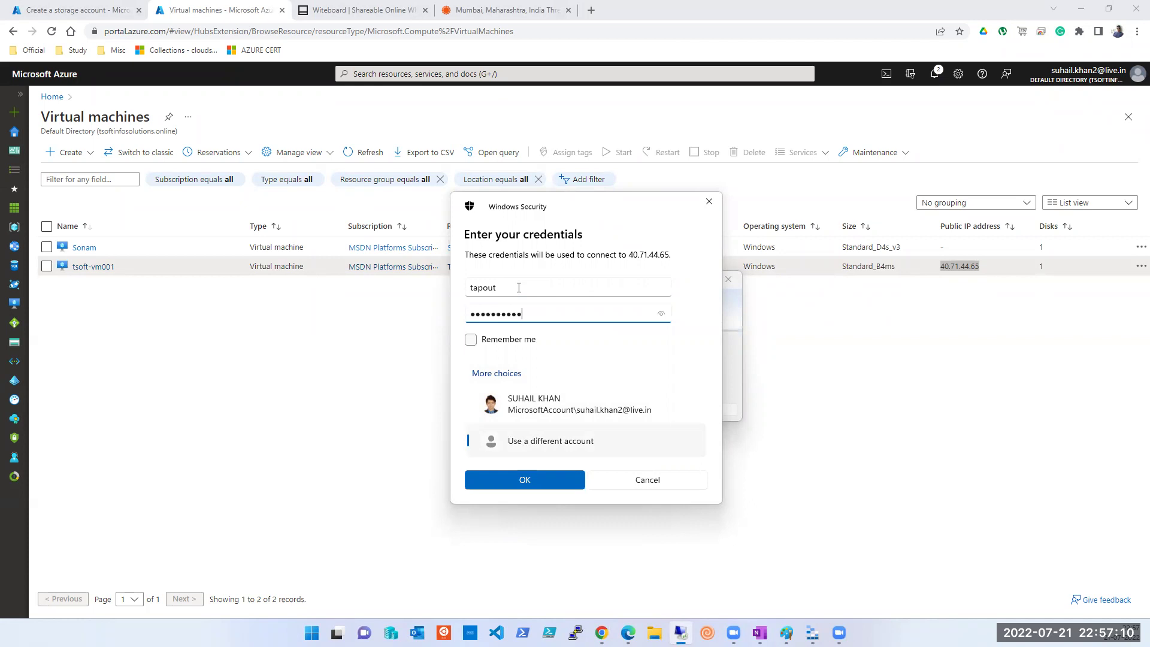
type("•••")
key("Tab")
key("space")
key("Return")
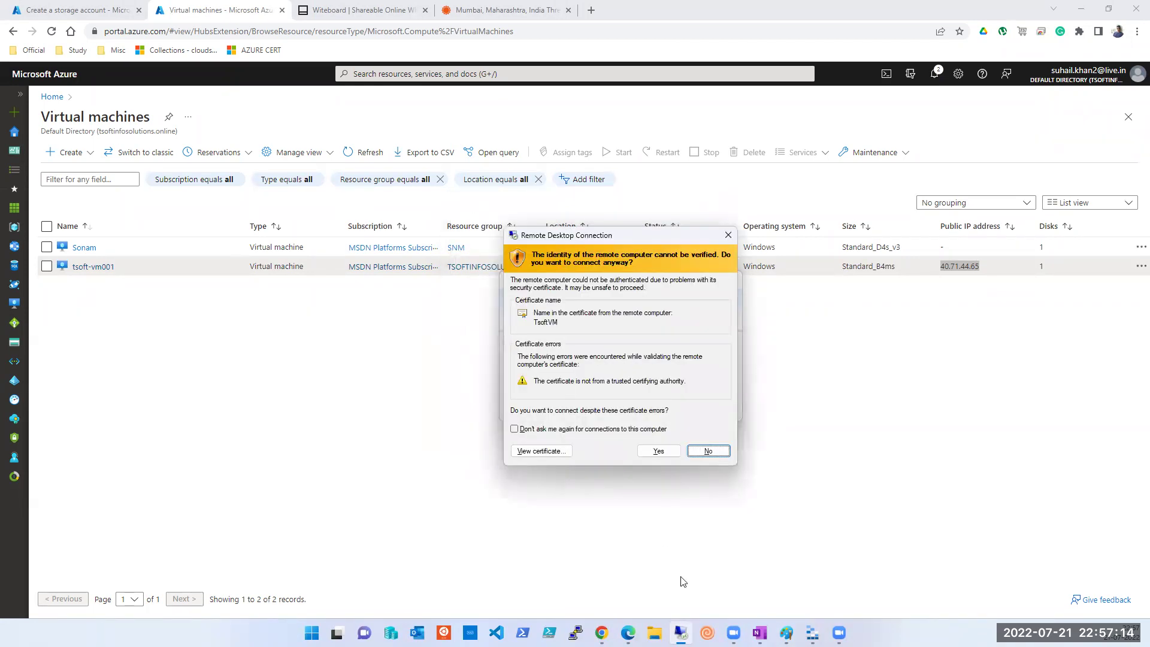
Accept the remote computer's untrusted certificate and minimize the browser window on the remote desktop
left_click(659, 451)
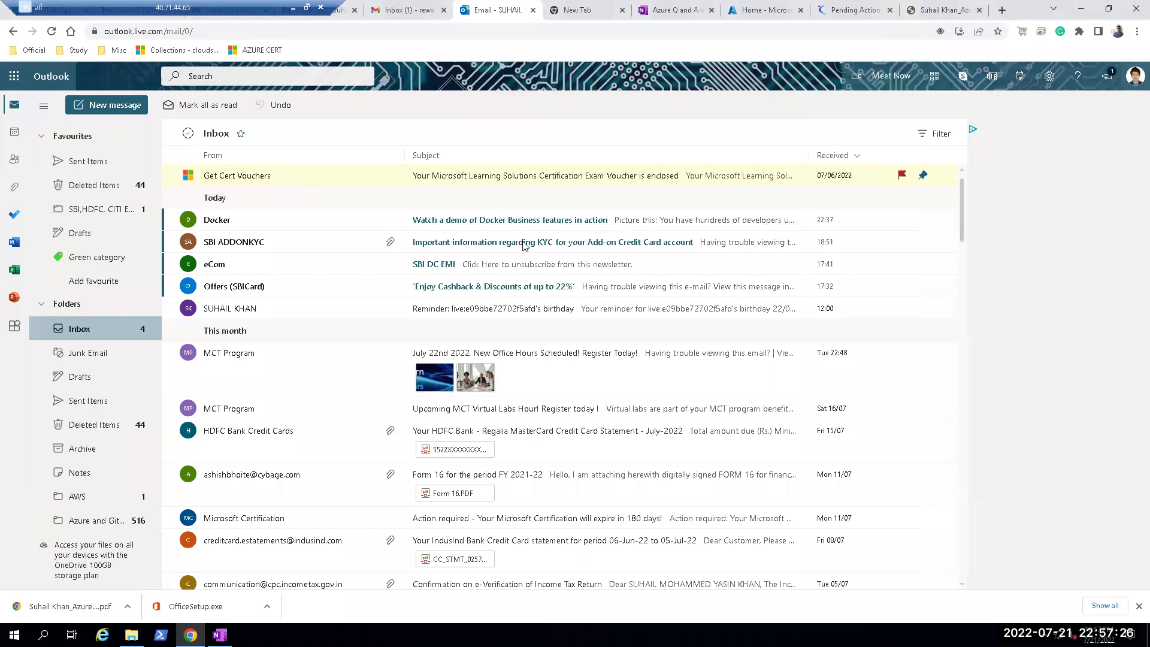
left_click(1081, 12)
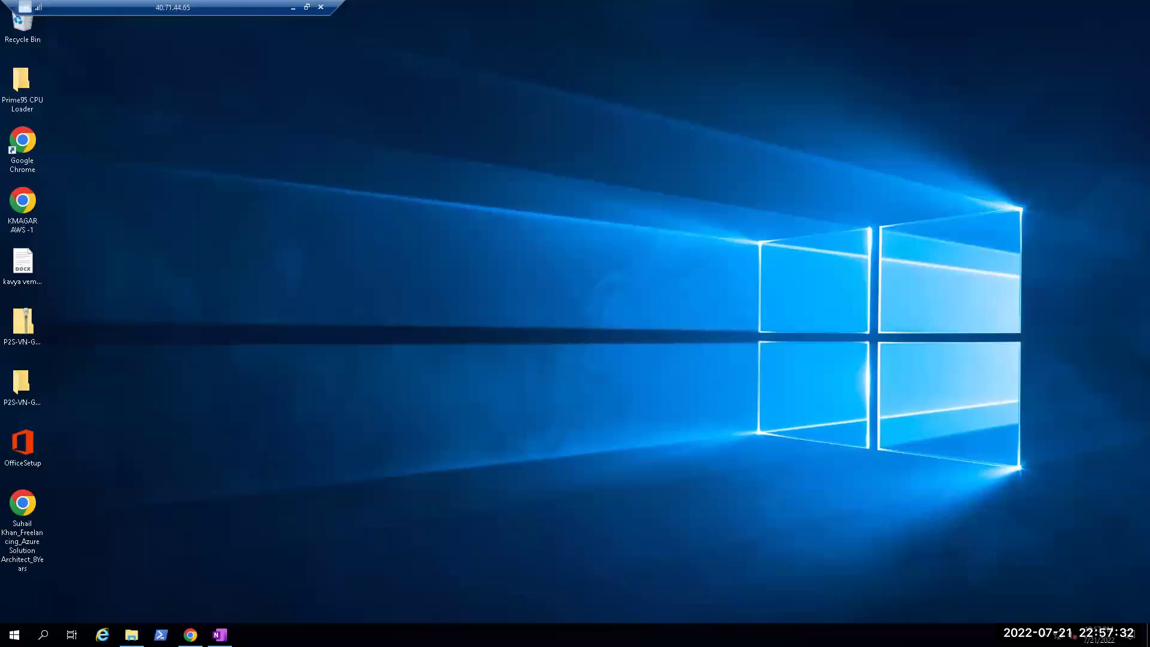
Open Server Manager on the remote machine and view the Remote settings in the local server's System Properties
key("super")
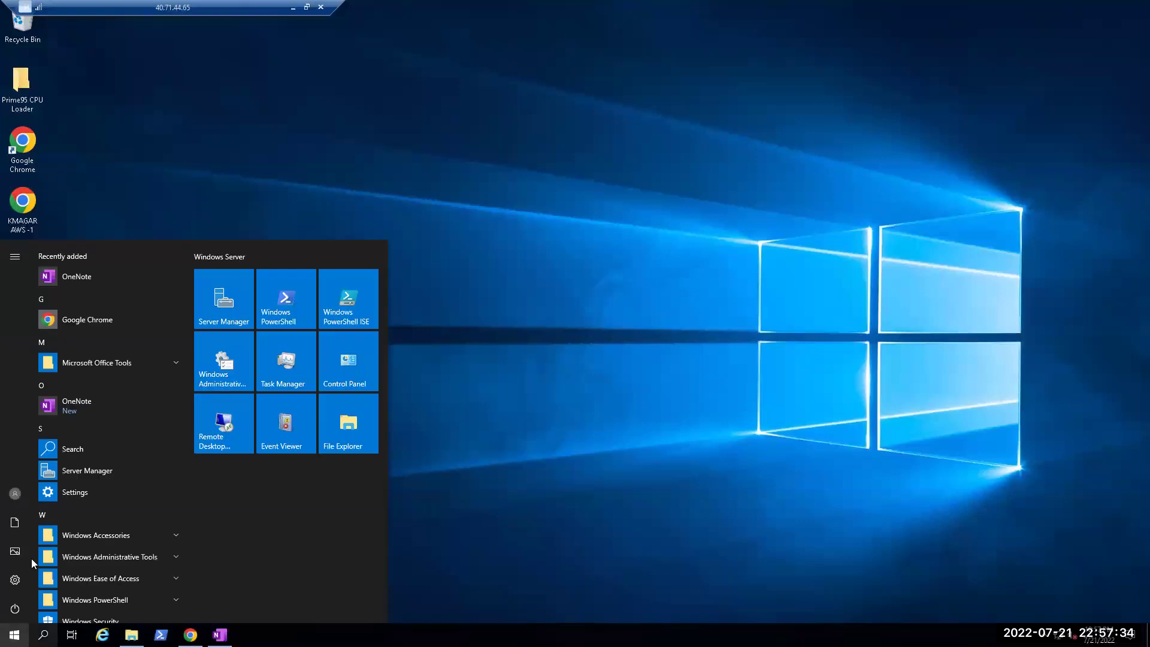
left_click(234, 291)
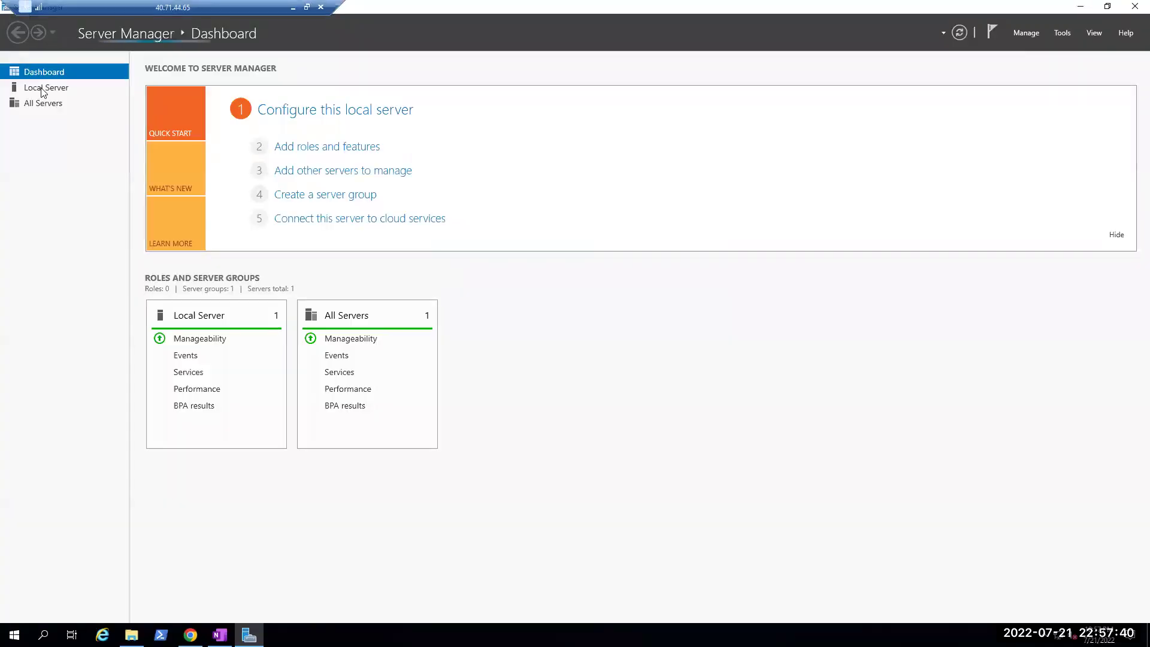
left_click(42, 91)
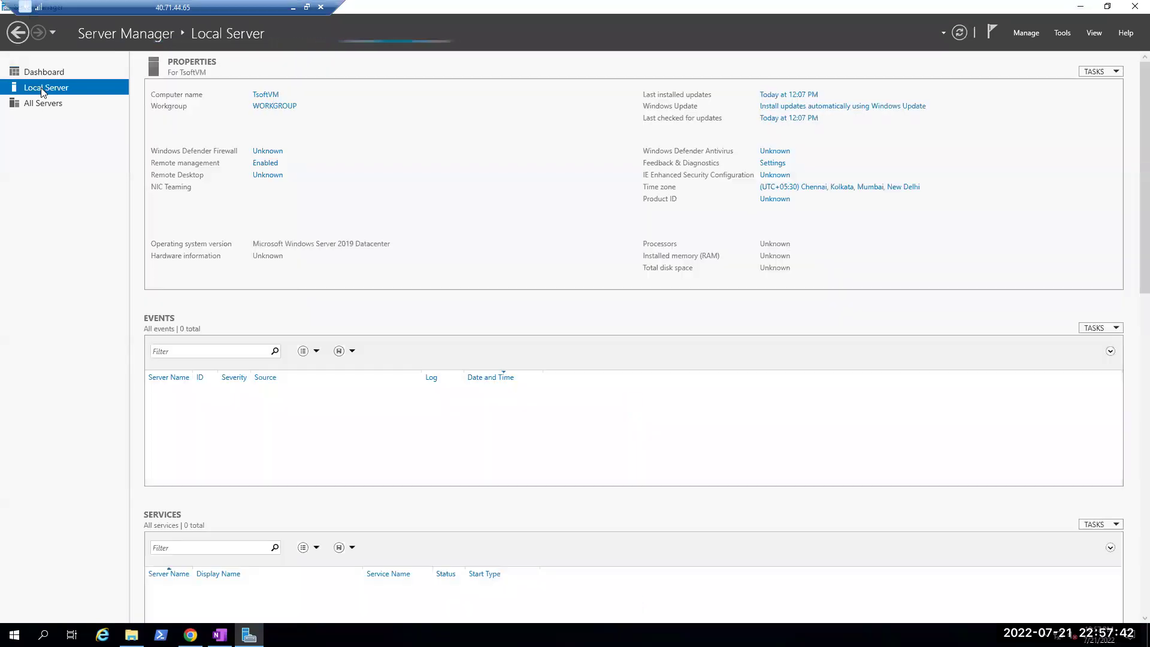
left_click(266, 95)
left_click(223, 108)
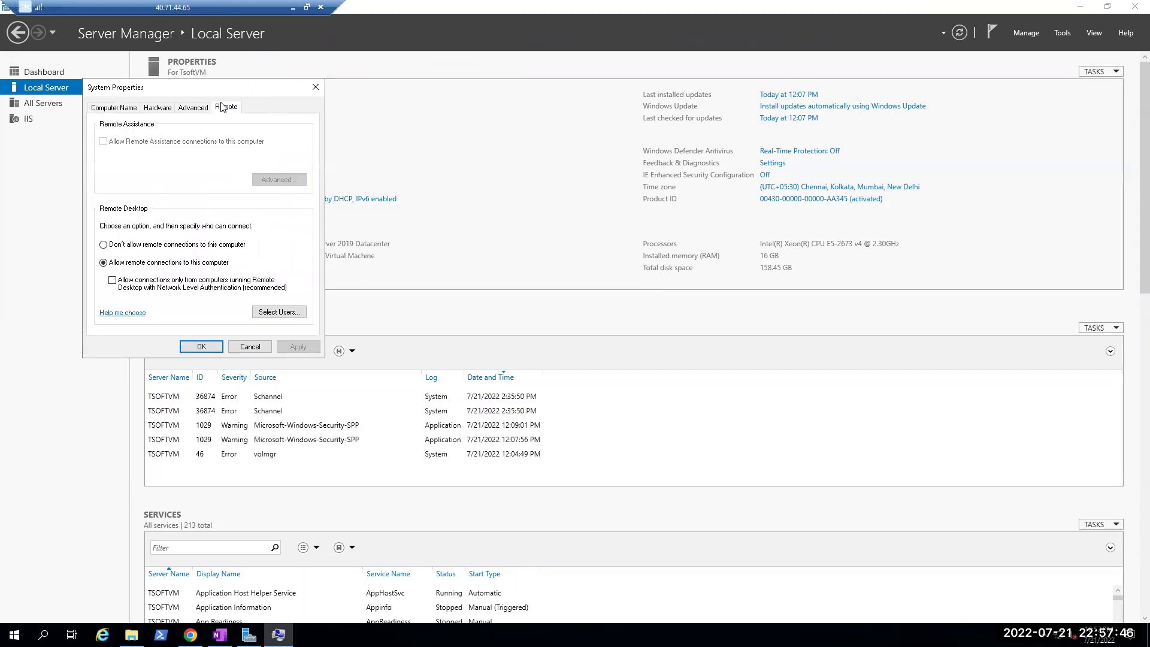
Select the option that disallows remote connections, then restore Allow remote connections to this computer and accept the settings
left_click(103, 244)
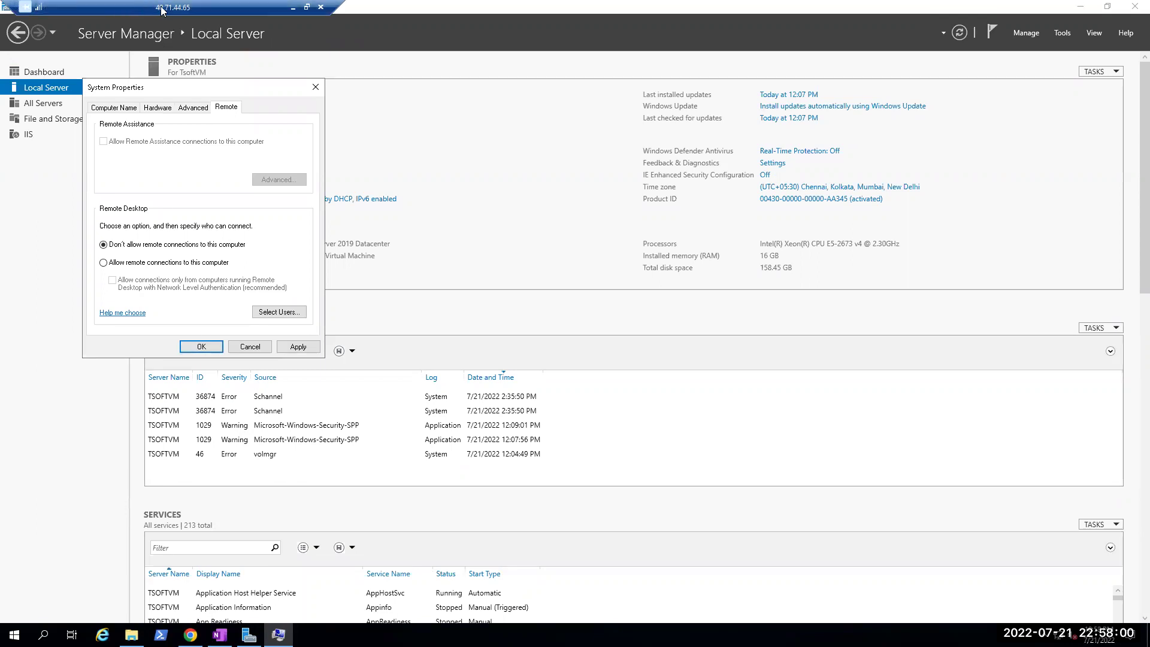
left_click(139, 263)
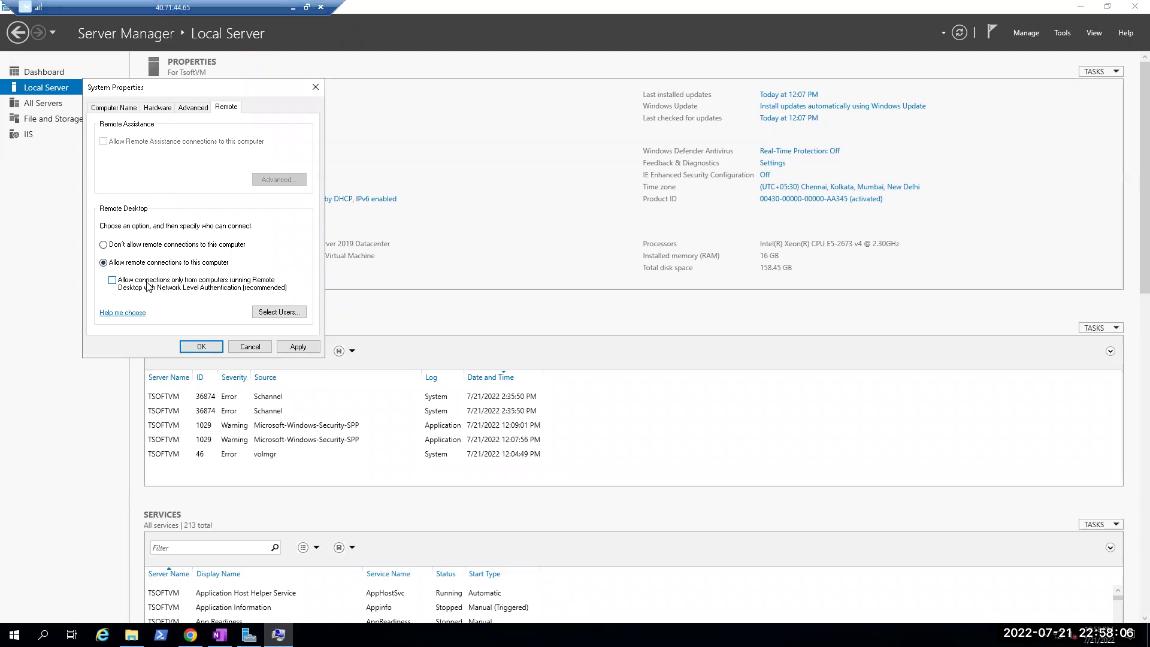
left_click(193, 349)
Shrink the Remote Desktop session to a floating window and open the overview of tsoft-vm001 in the portal behind it
left_click(293, 7)
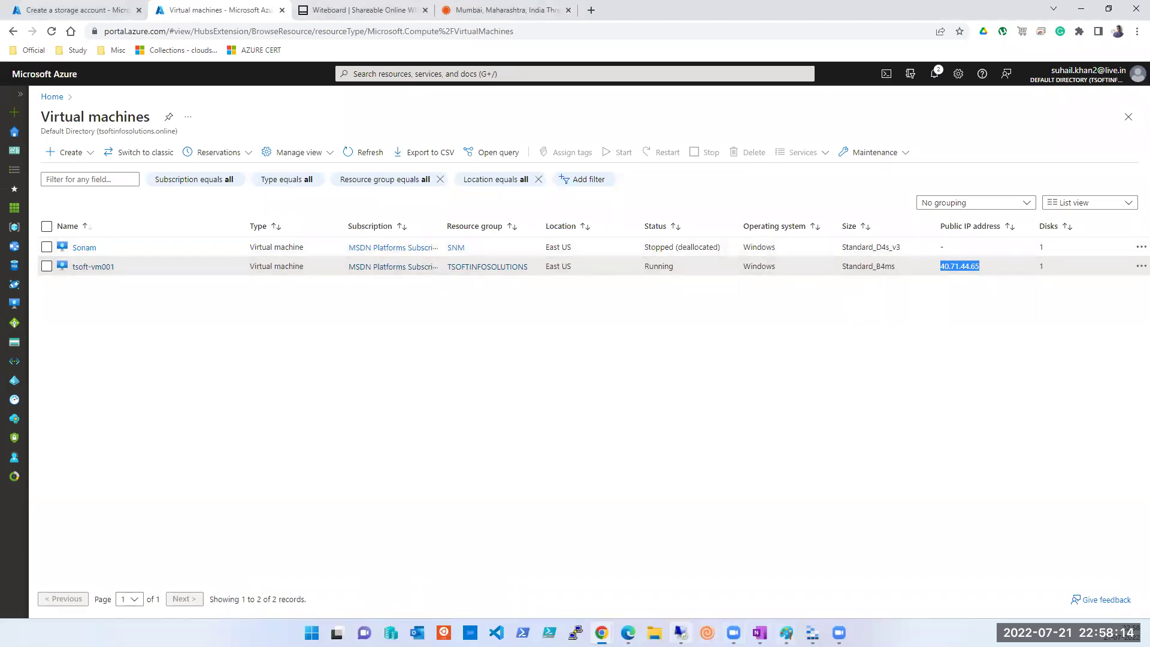
left_click(681, 633)
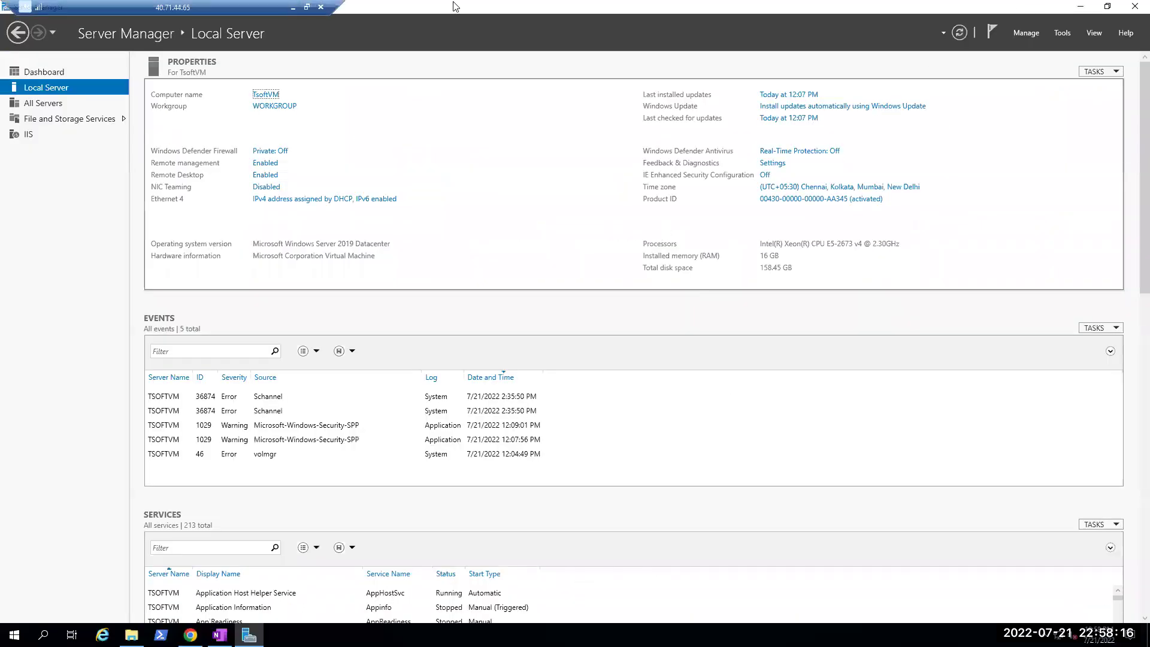
left_click(306, 8)
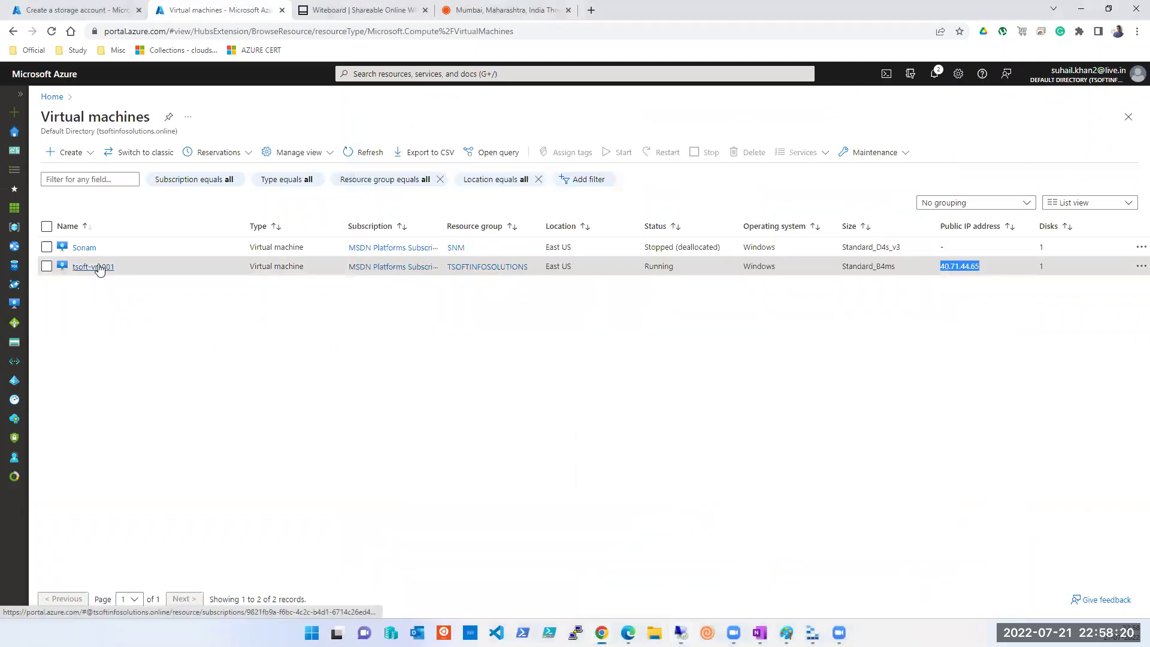
left_click(90, 268)
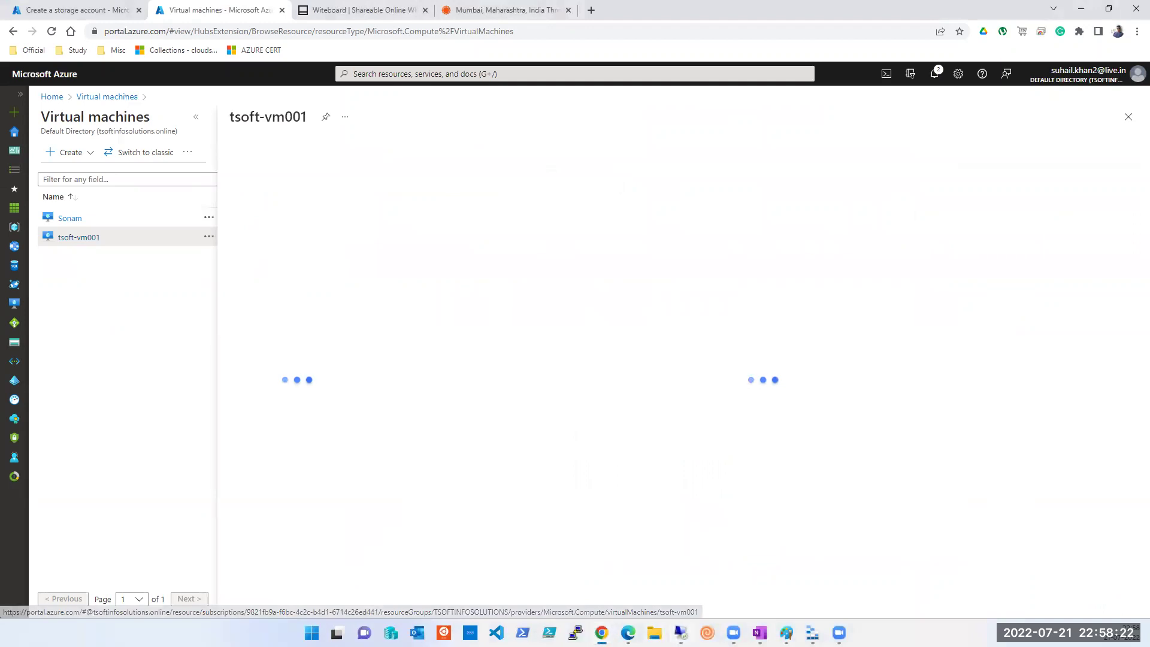
left_click(679, 632)
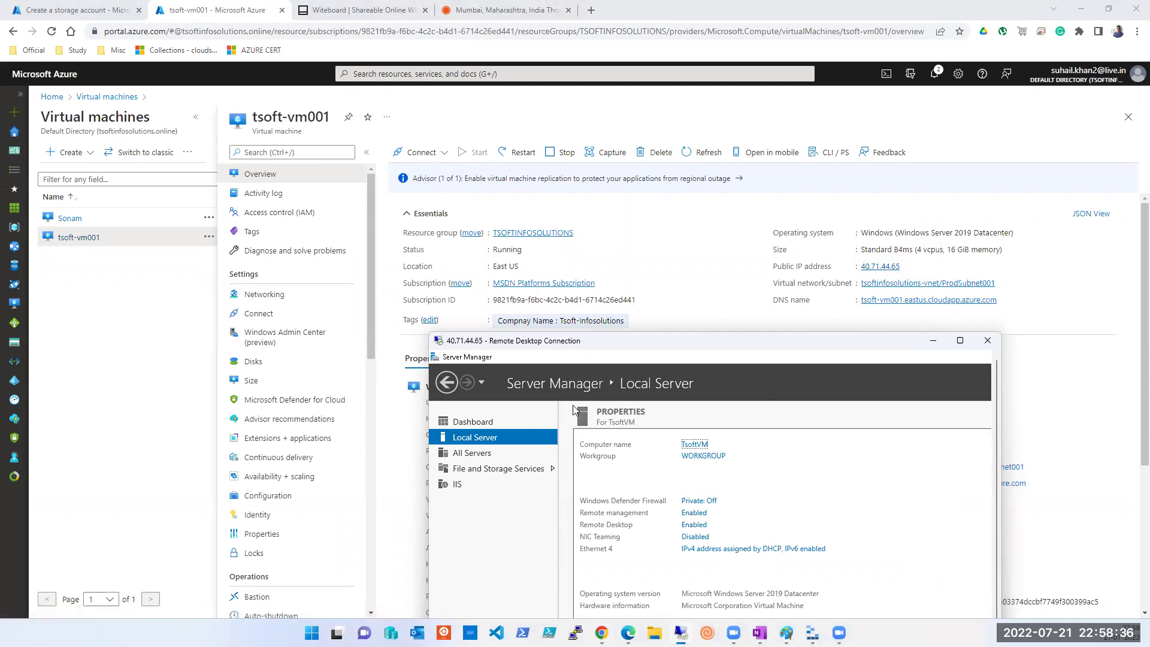
Open the Networking page of tsoft-vm001 and view its inbound port rules alongside the Remote Desktop window
left_click(282, 300)
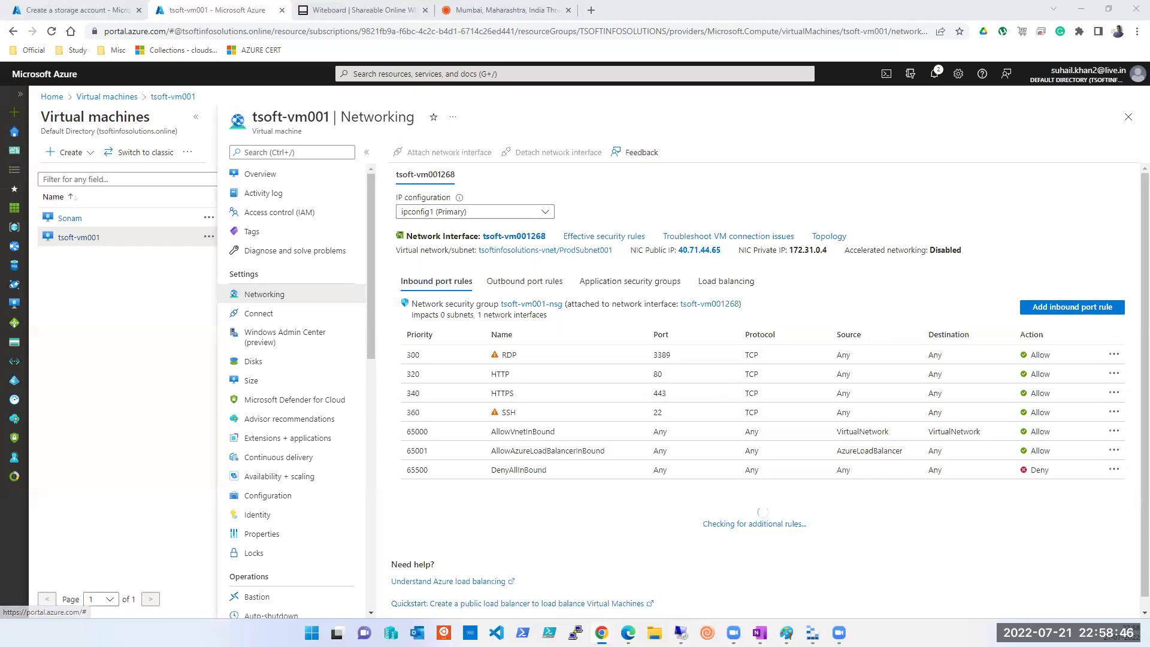
key("alt+Tab")
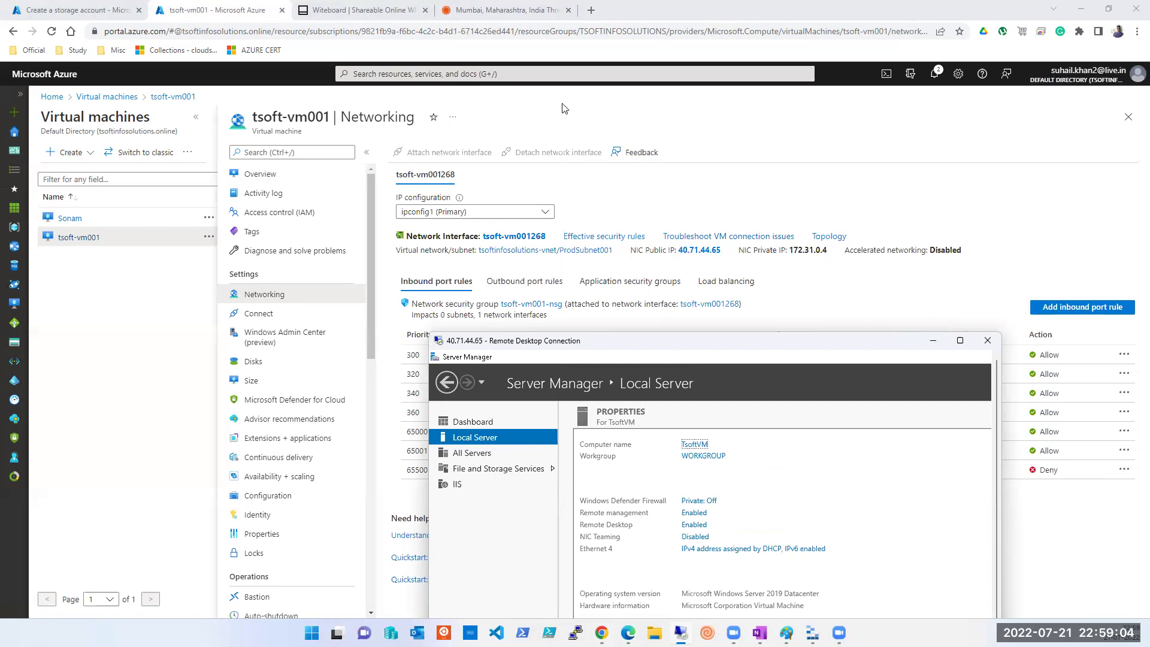
left_click(548, 33)
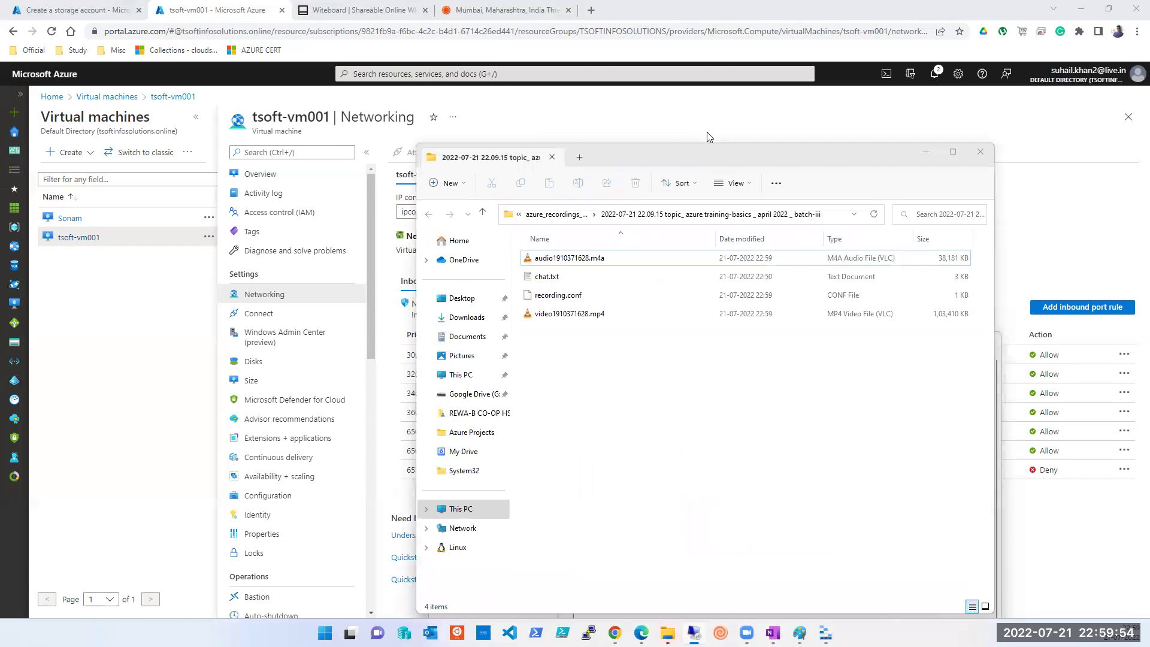
Move the File Explorer window aside, minimize it and bring the Remote Desktop window back to the front
left_click_drag(742, 155, 593, 125)
left_click(777, 113)
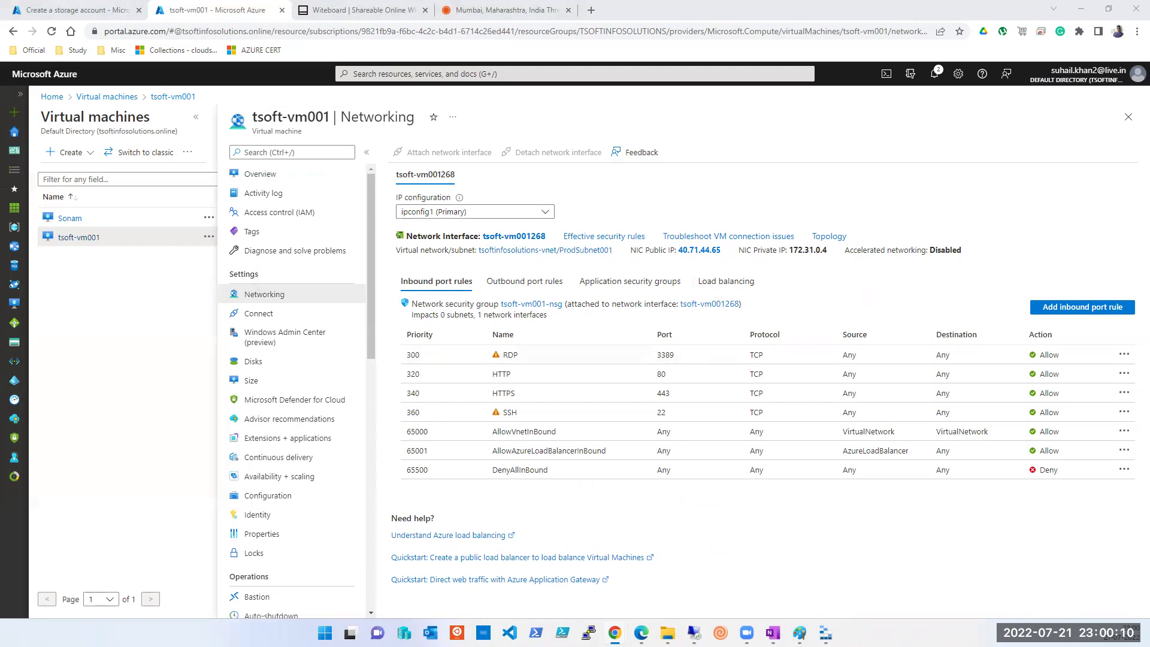
left_click(693, 633)
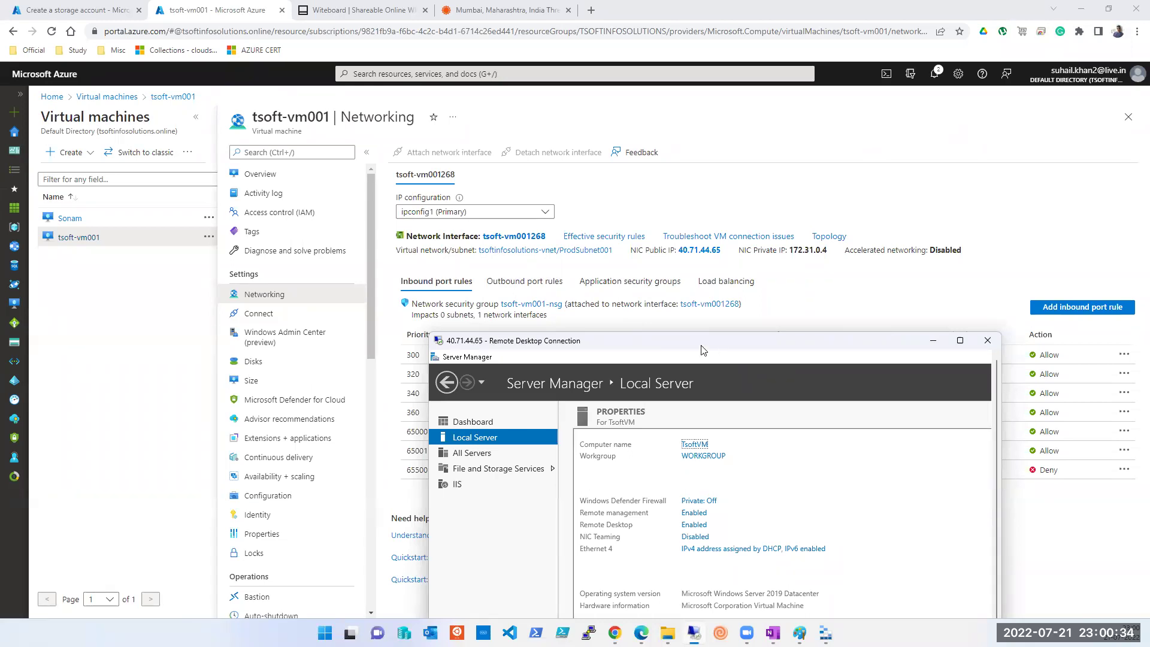
Open network interface tsoft-vm001268 from the virtual machine's Networking page and show its IP configurations
left_click(266, 174)
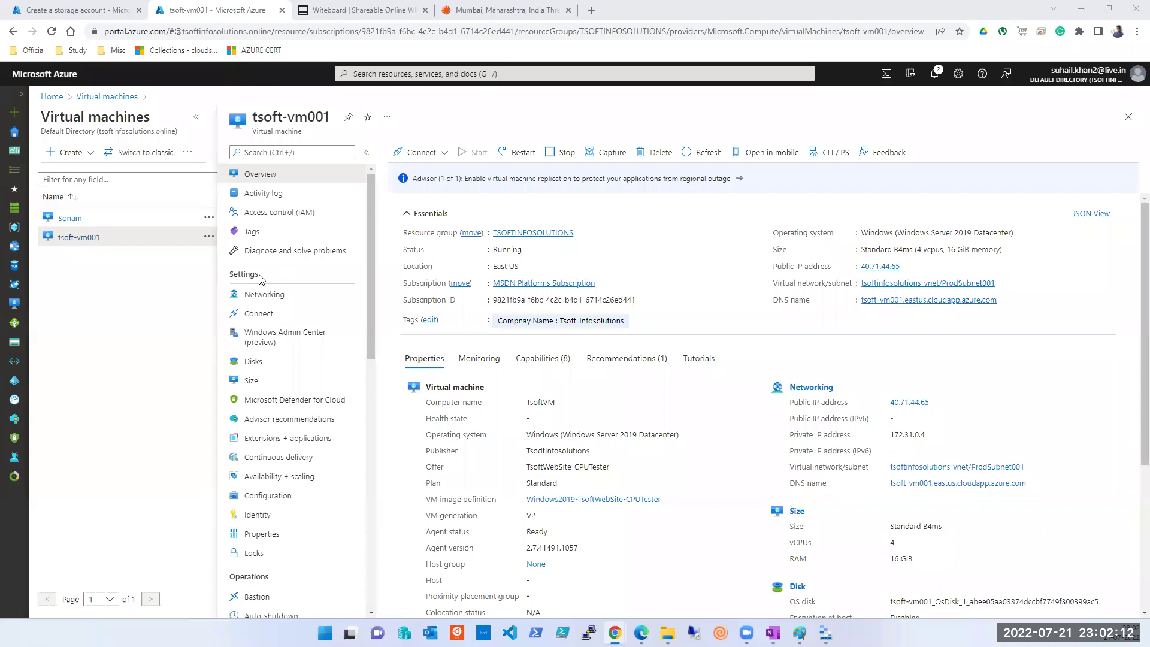
left_click(272, 301)
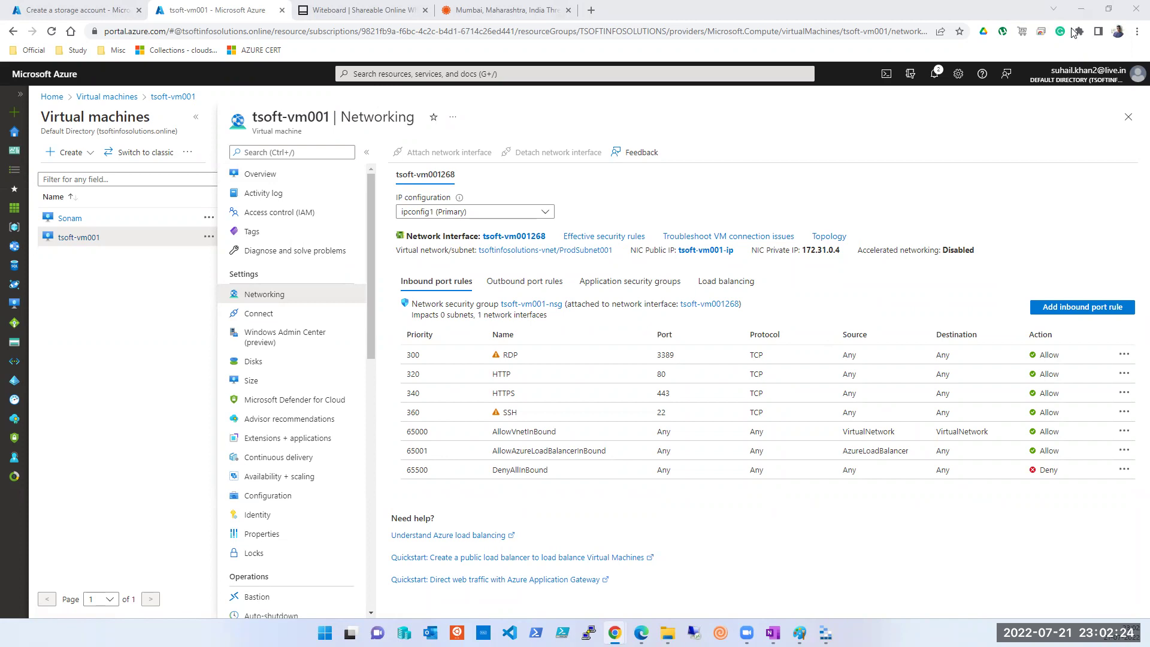
left_click(506, 238)
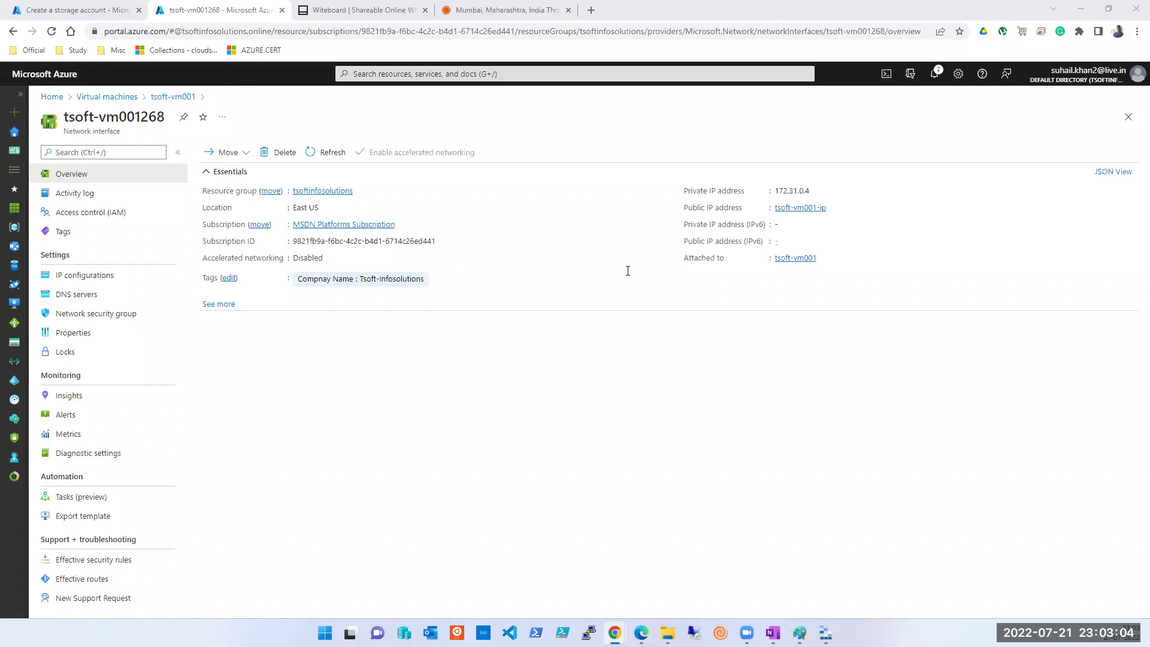
left_click(81, 275)
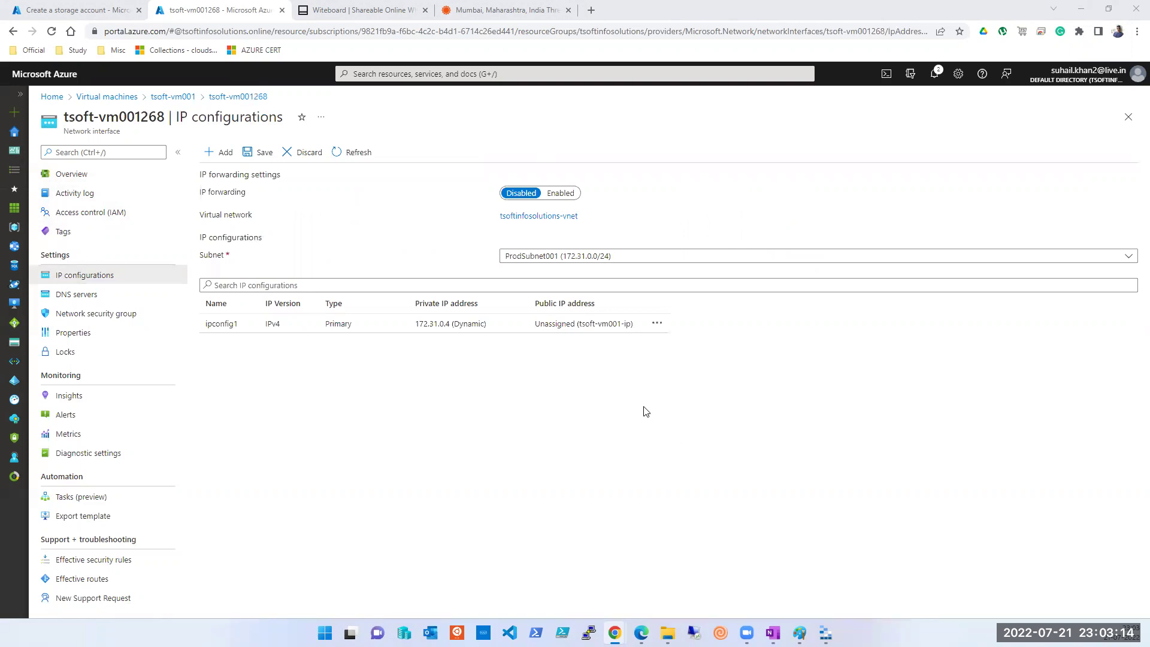
Examine the subnet choices, the ipconfig1 options and the form for adding an IP configuration, leaving without changes
left_click(563, 264)
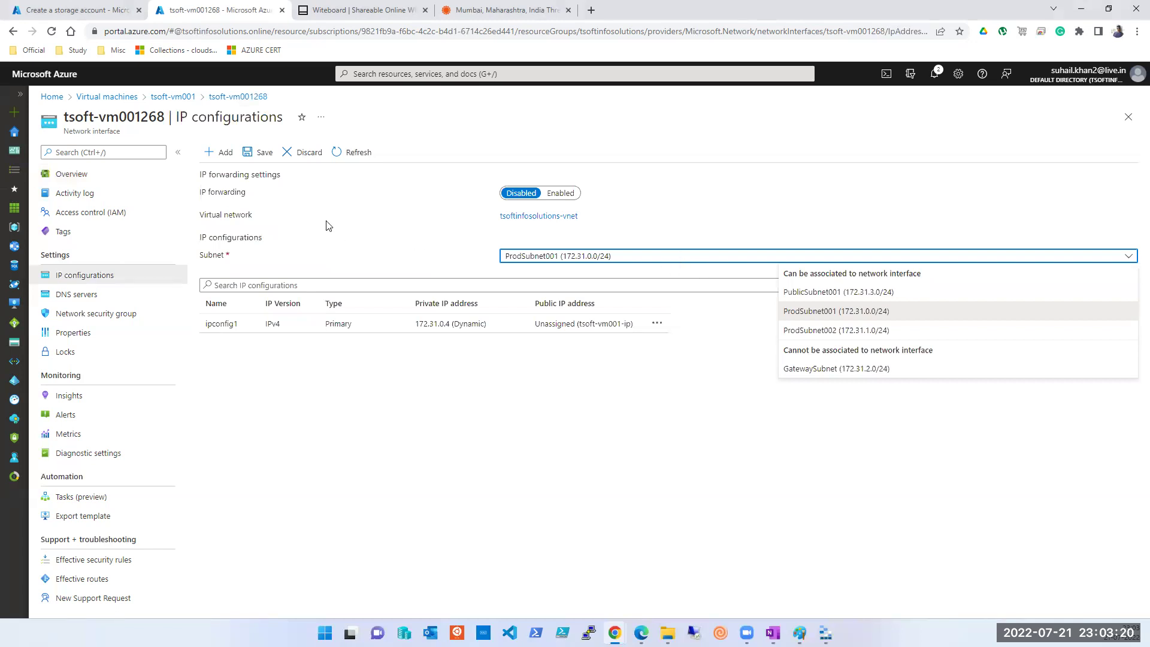
left_click(439, 477)
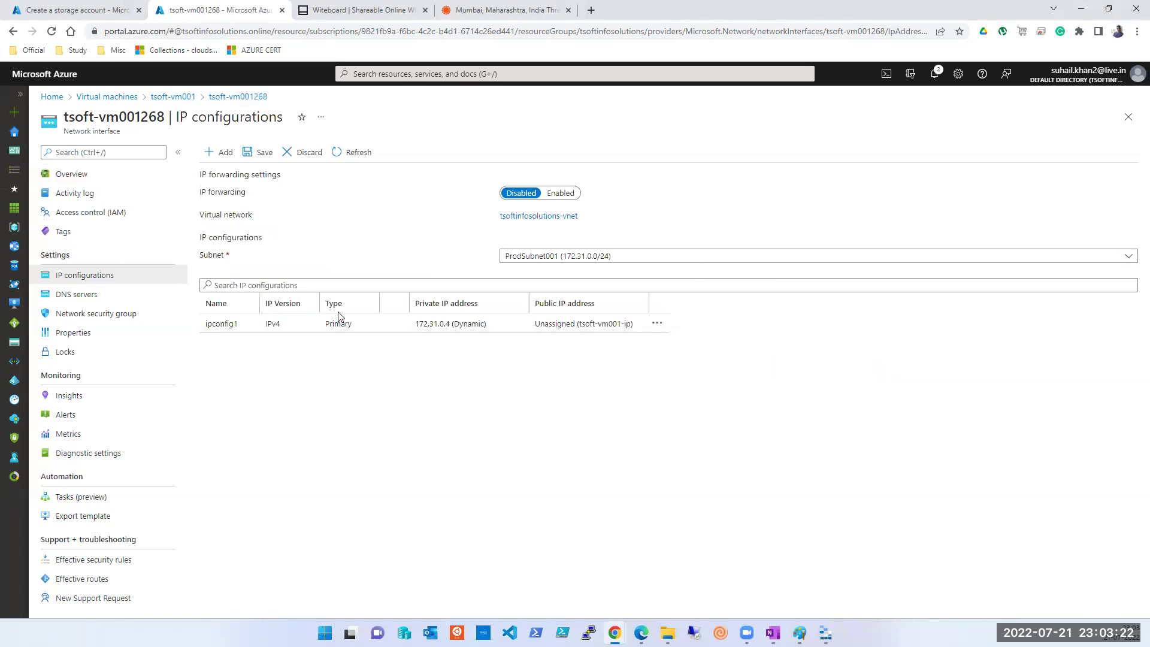
left_click(657, 323)
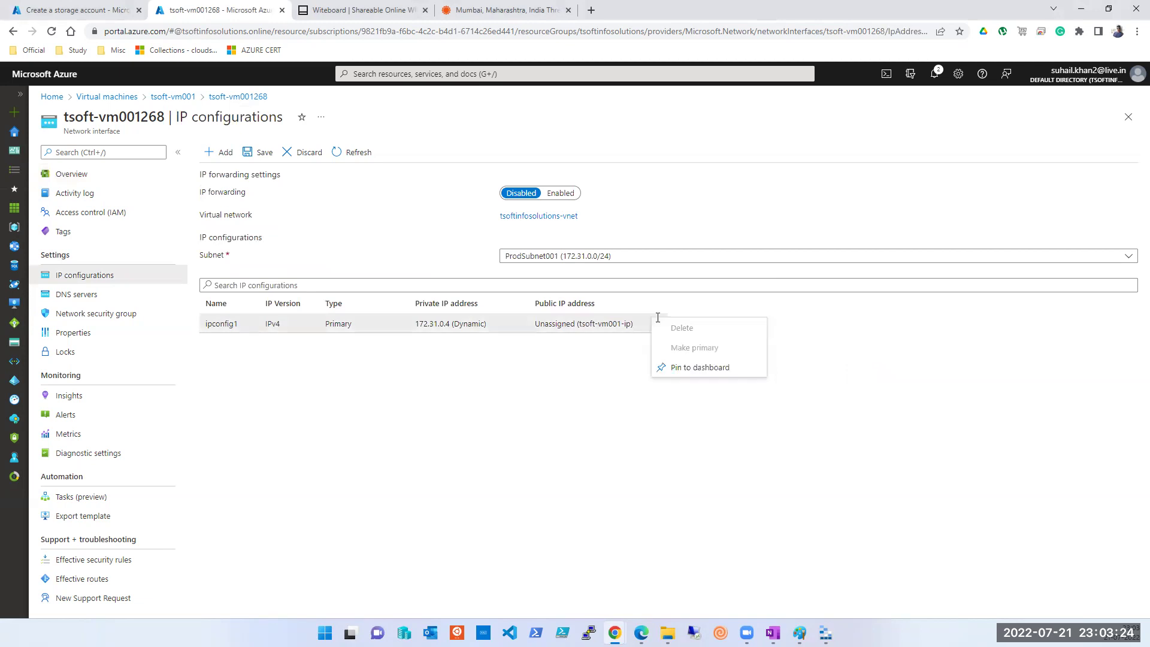
left_click(479, 392)
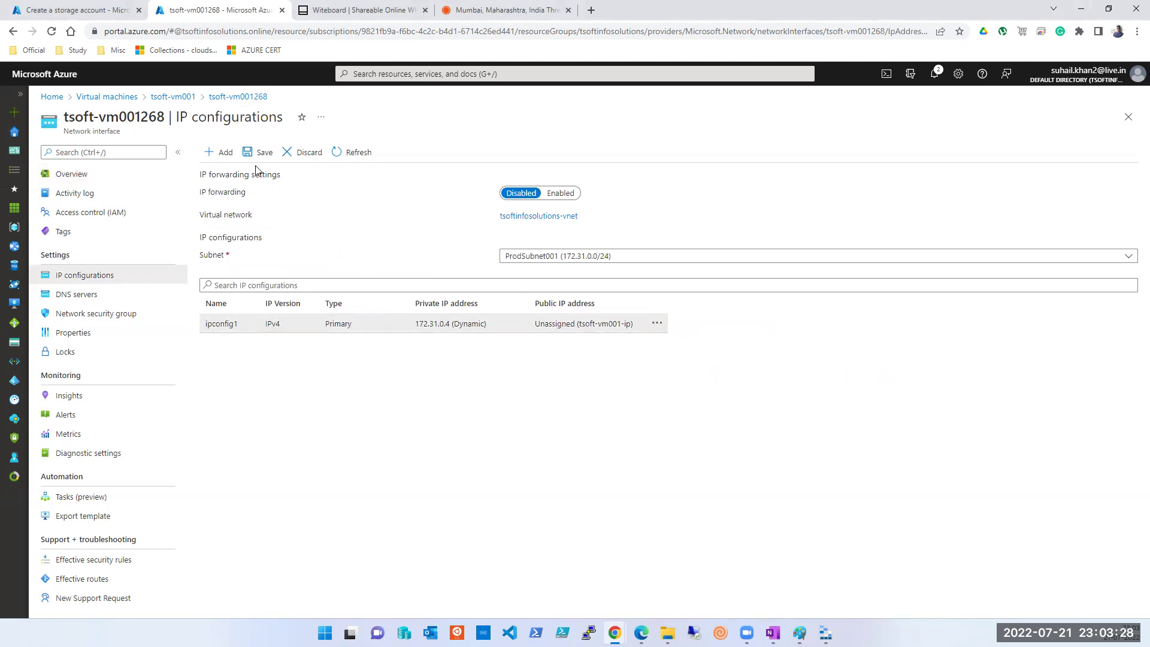
left_click(220, 153)
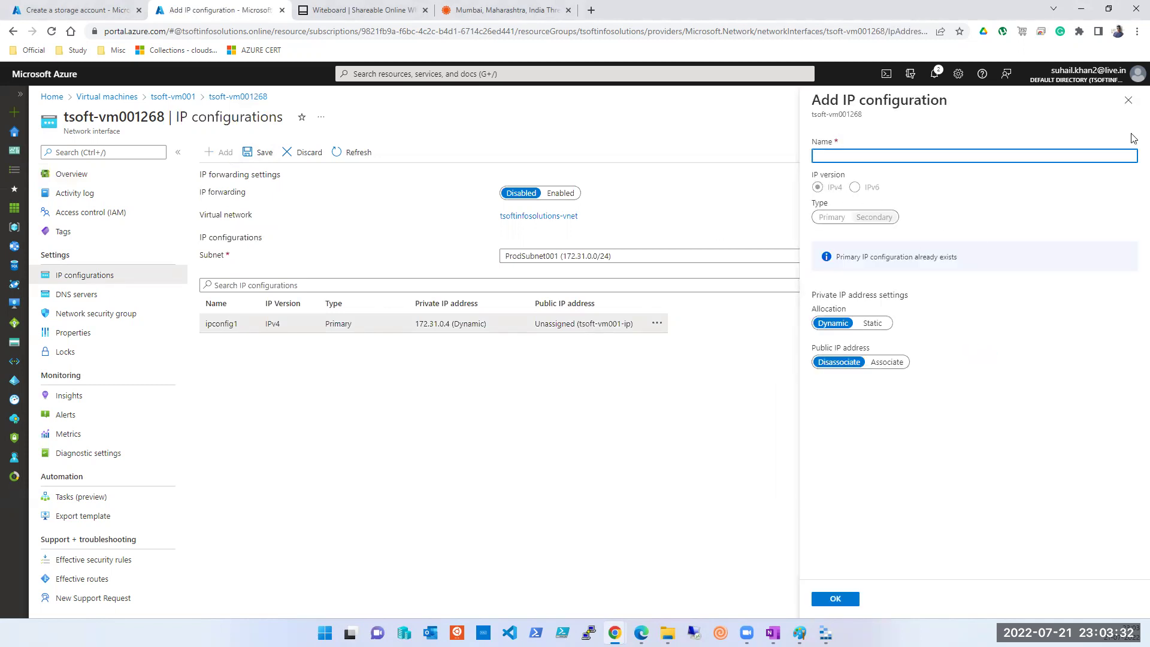
left_click(1129, 103)
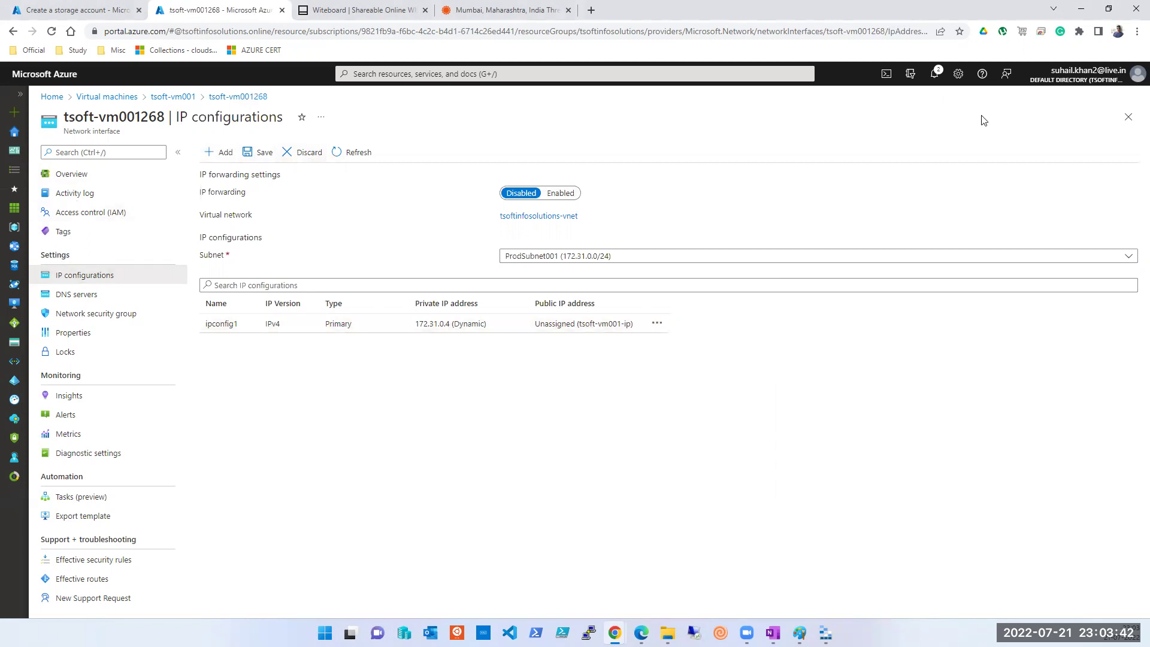
Return to the Networking page of tsoft-vm001 and dissociate public IP address tsoft-vm001-ip from network interface tsoft-vm001268
left_click(1130, 120)
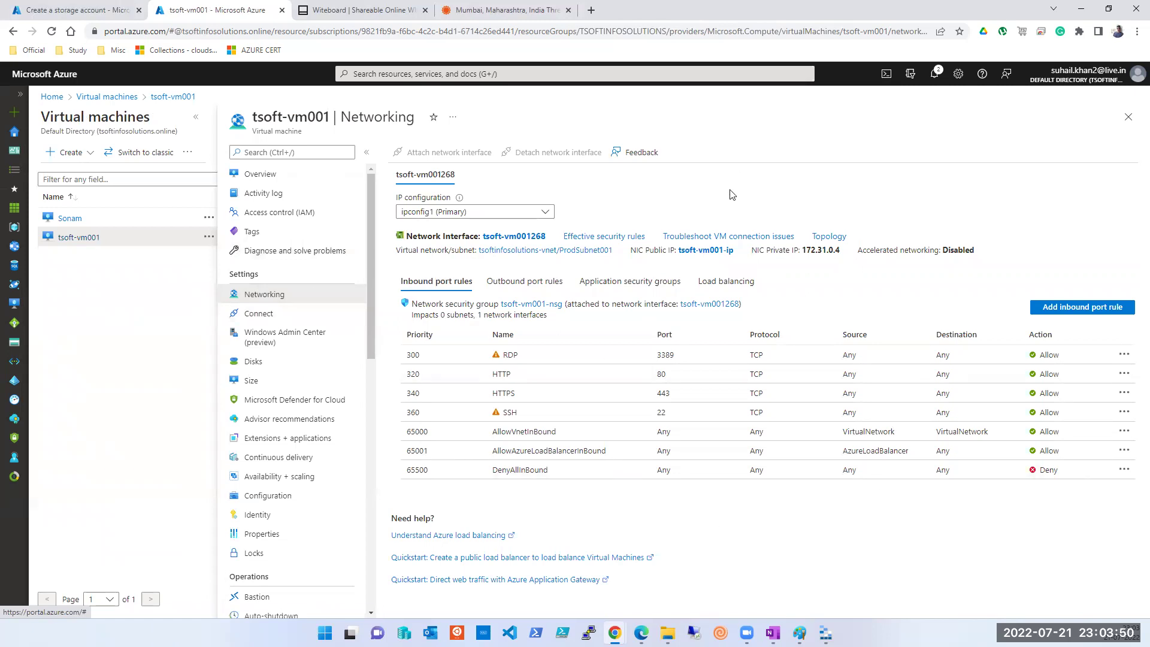
left_click(515, 223)
left_click(515, 223)
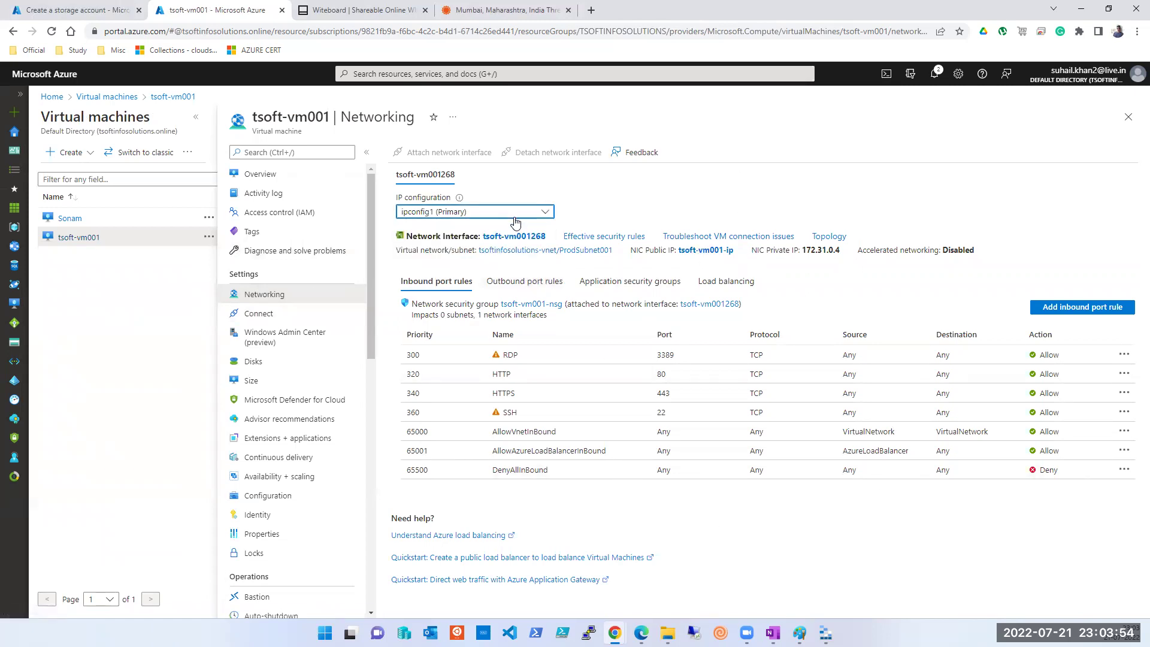
left_click(709, 251)
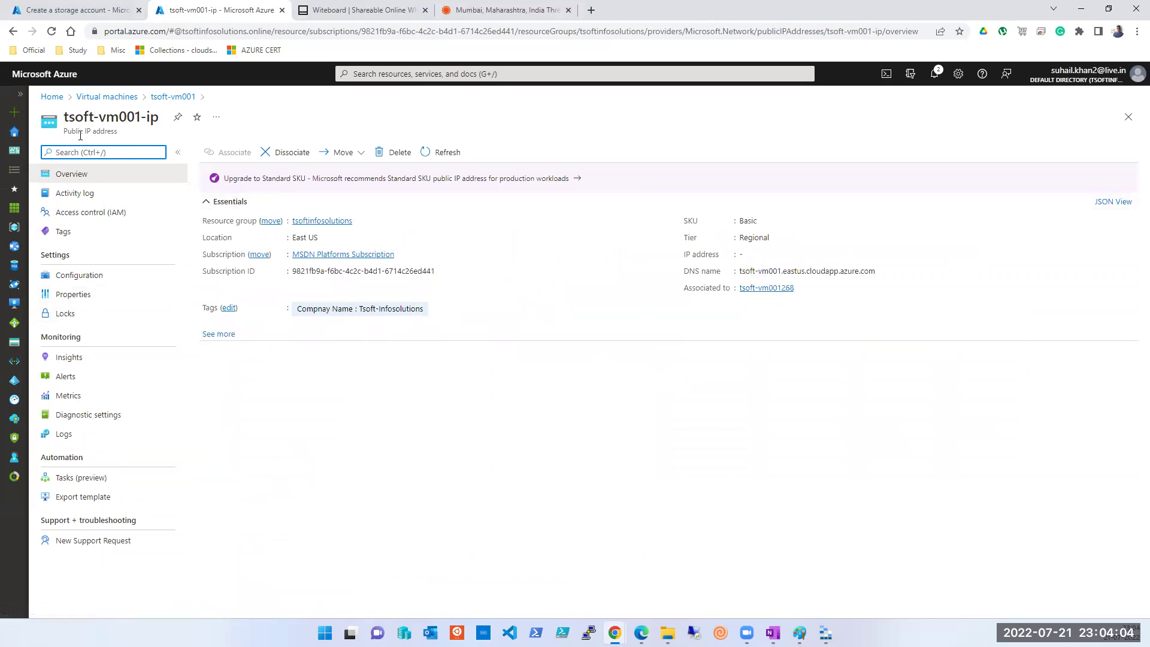
left_click(279, 153)
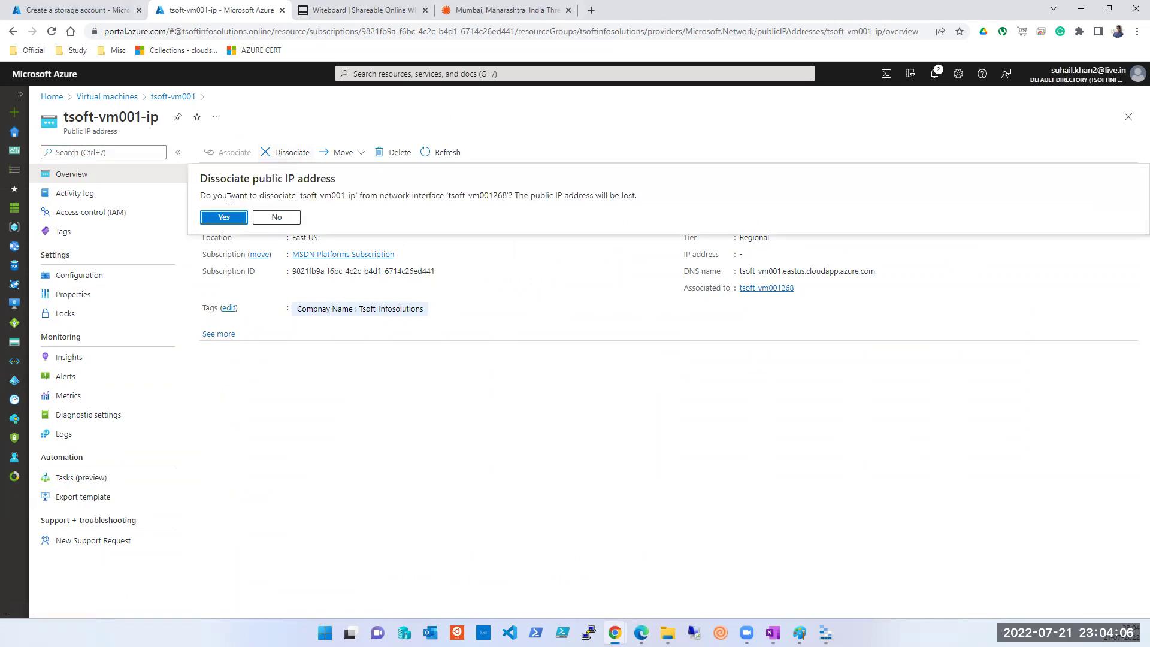
left_click(224, 218)
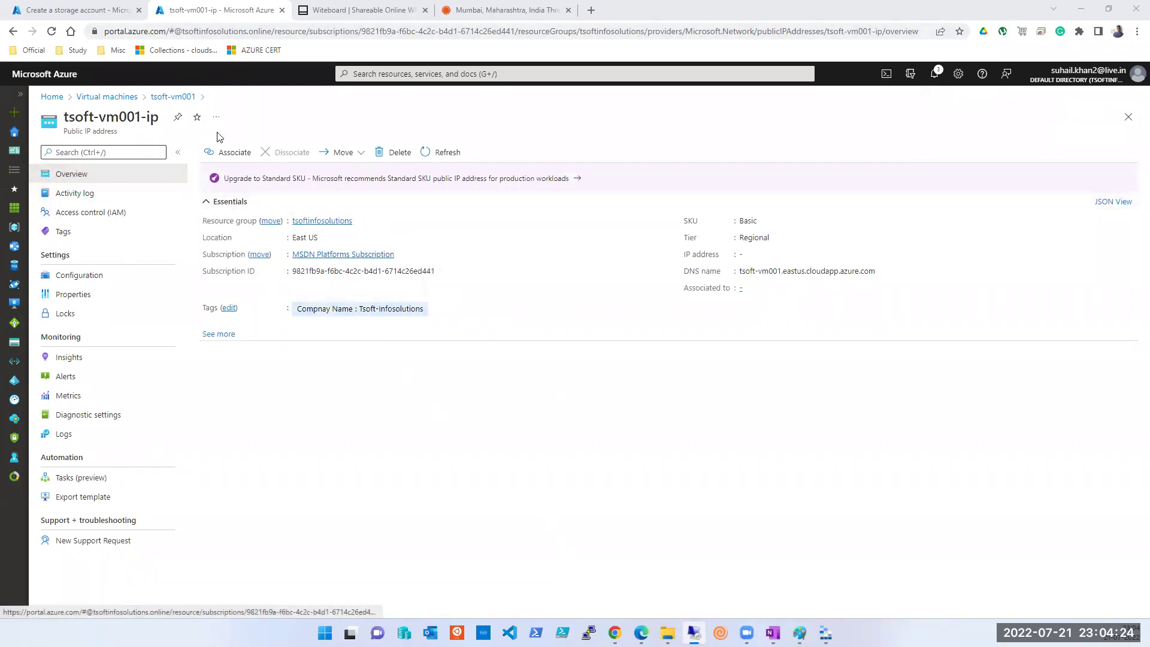
Refresh the Virtual machines list and reopen the overview of tsoft-vm001 to check its status and public IP address
left_click(84, 97)
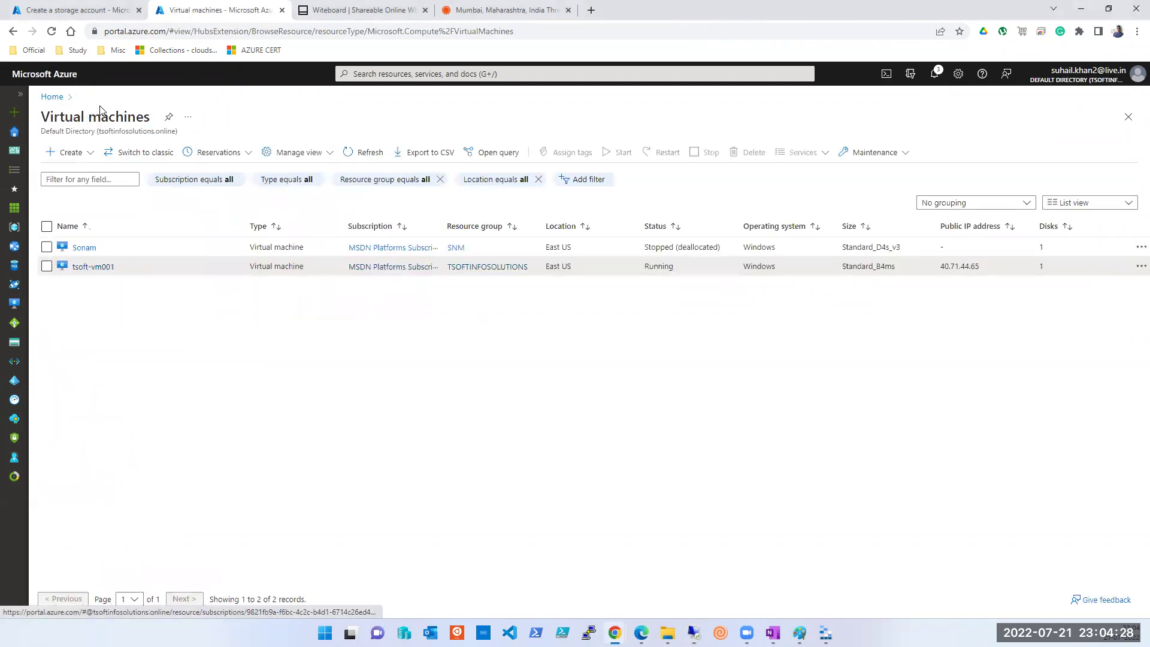
left_click(369, 154)
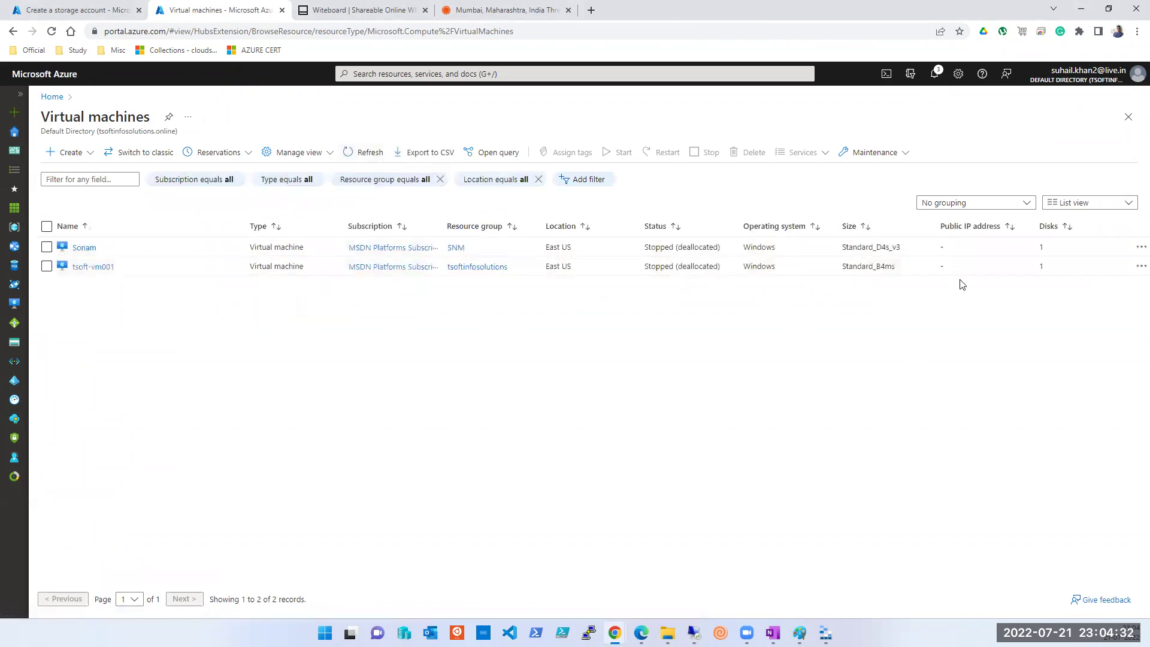
left_click(84, 267)
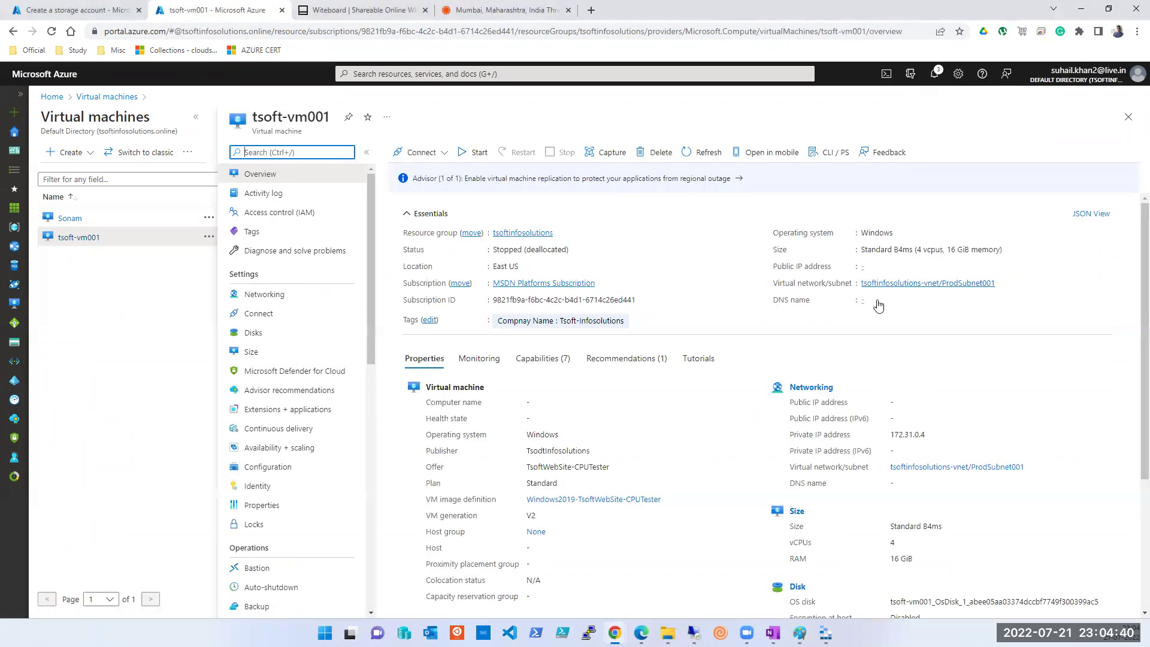
scroll(891, 314, "down", 3)
scroll(898, 311, "up", 3)
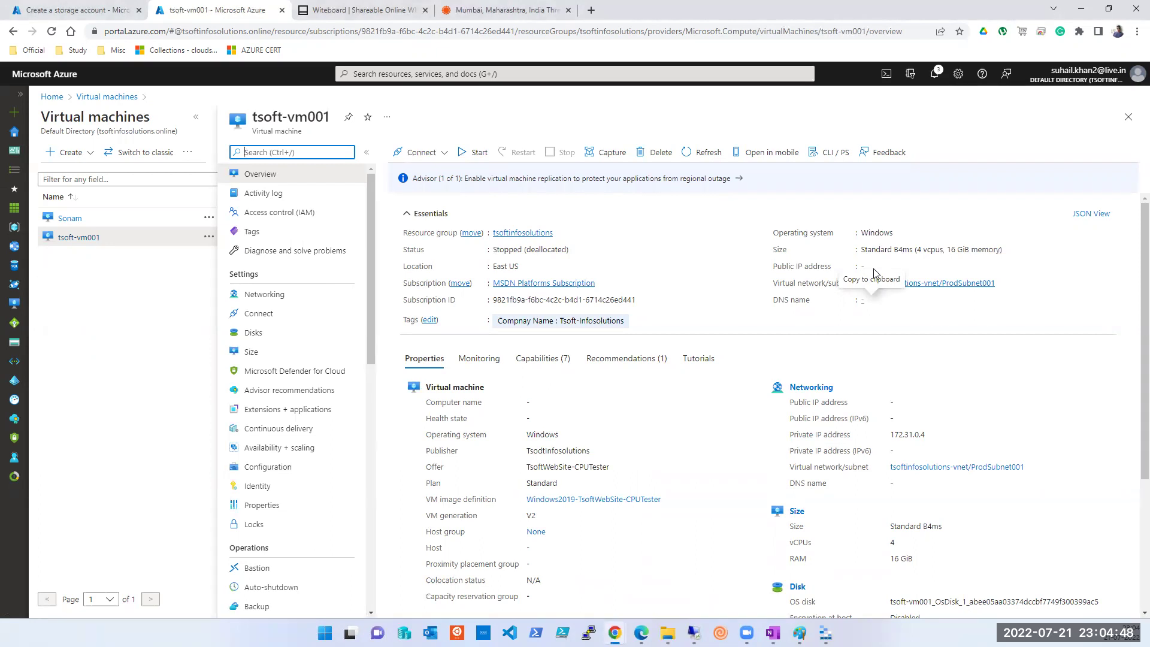
Examine the properties of tsoft-vm001, look at the laptop-to-computer diagram in Paint, and return to the Azure portal in Chrome
key("alt+Tab")
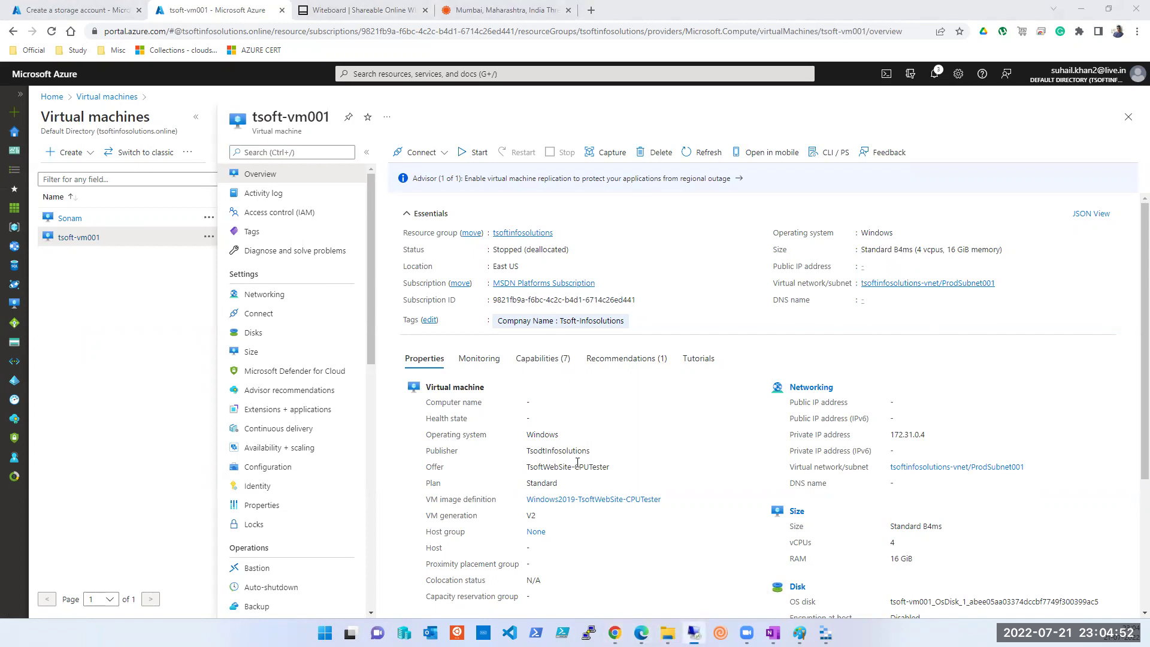
scroll(560, 433, "down", 3)
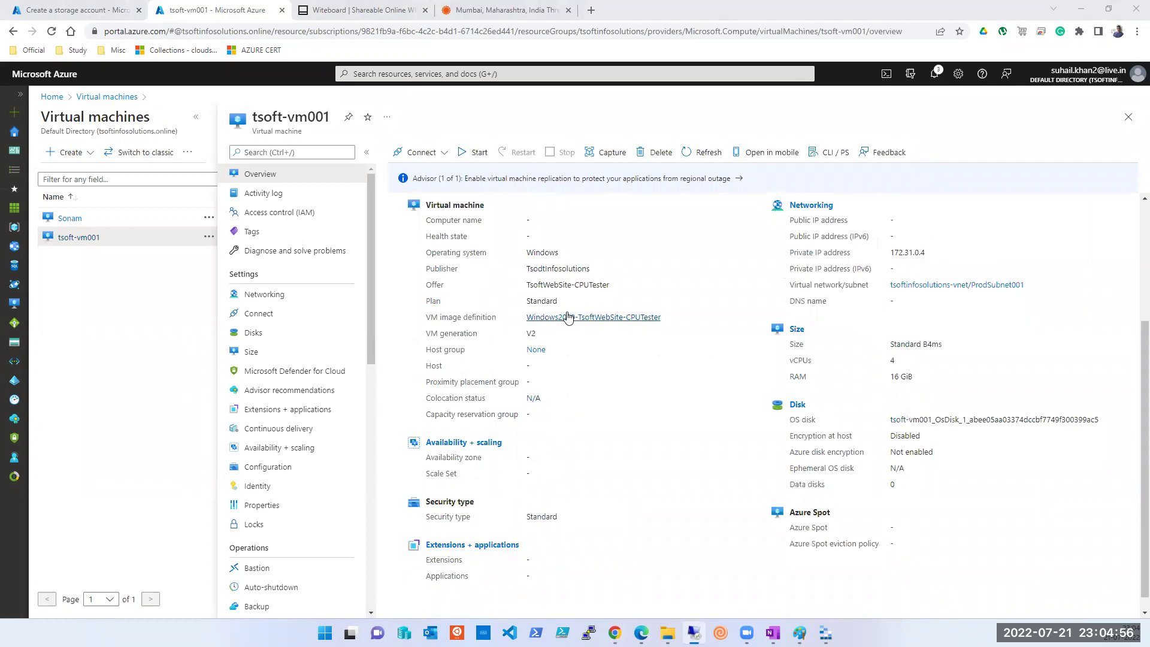
scroll(560, 306, "down", 1)
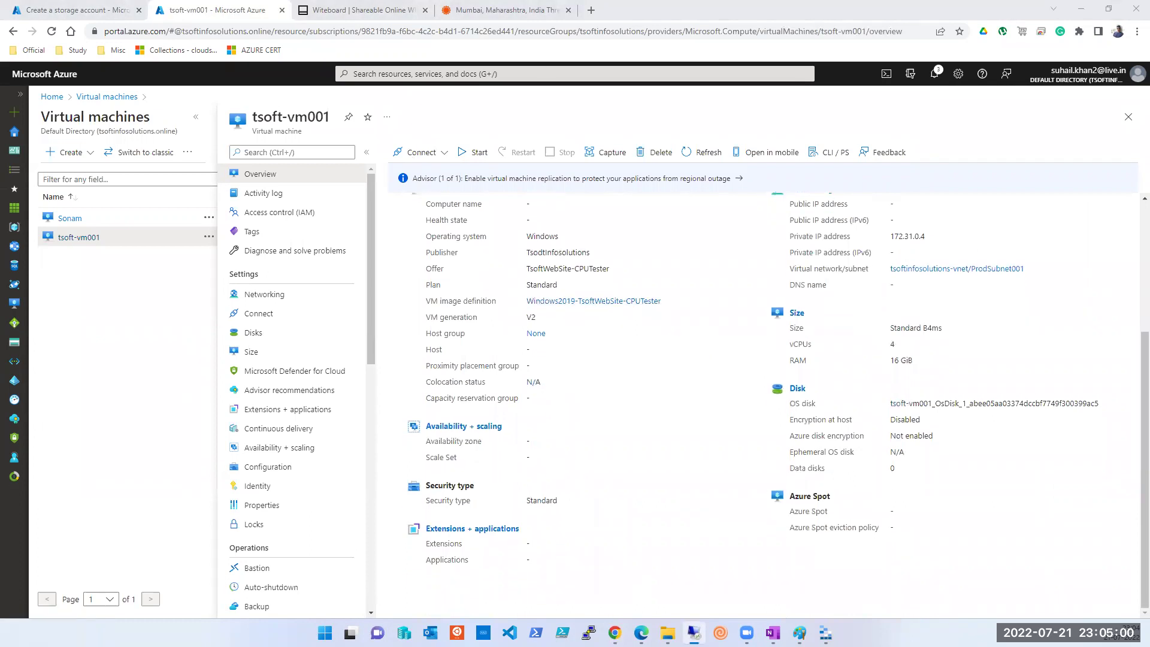
key("alt+Tab")
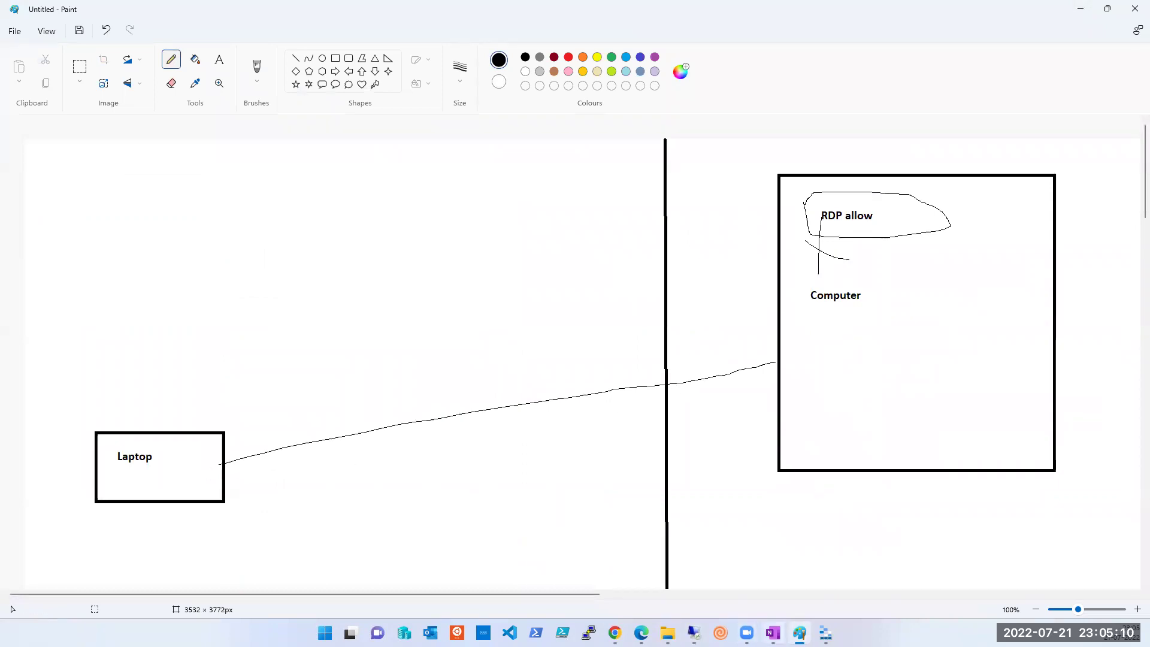
mouse_move(668, 633)
mouse_move(614, 633)
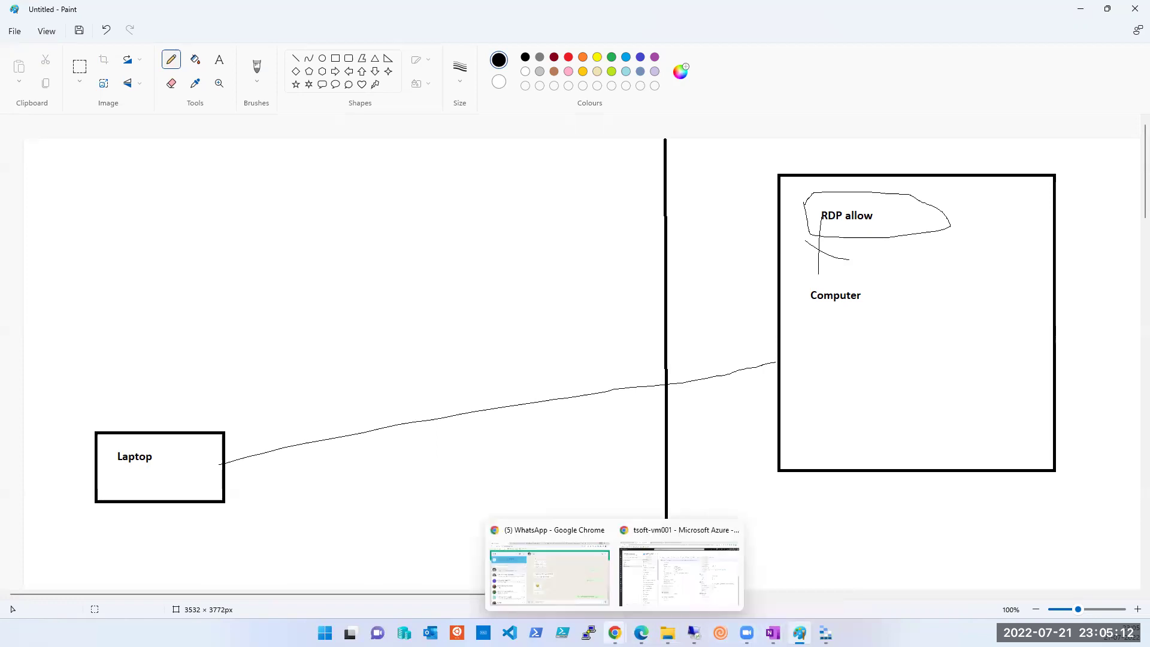
left_click(635, 593)
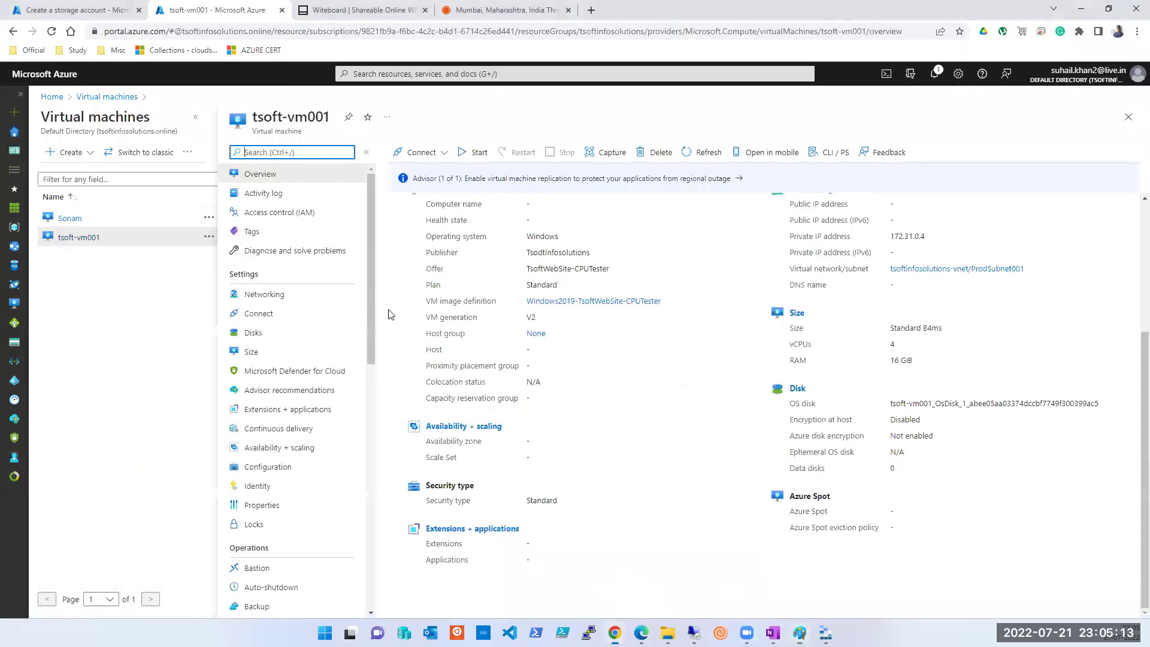
Return to the storage account creation form and set network access to disable public access and use private access
left_click(80, 11)
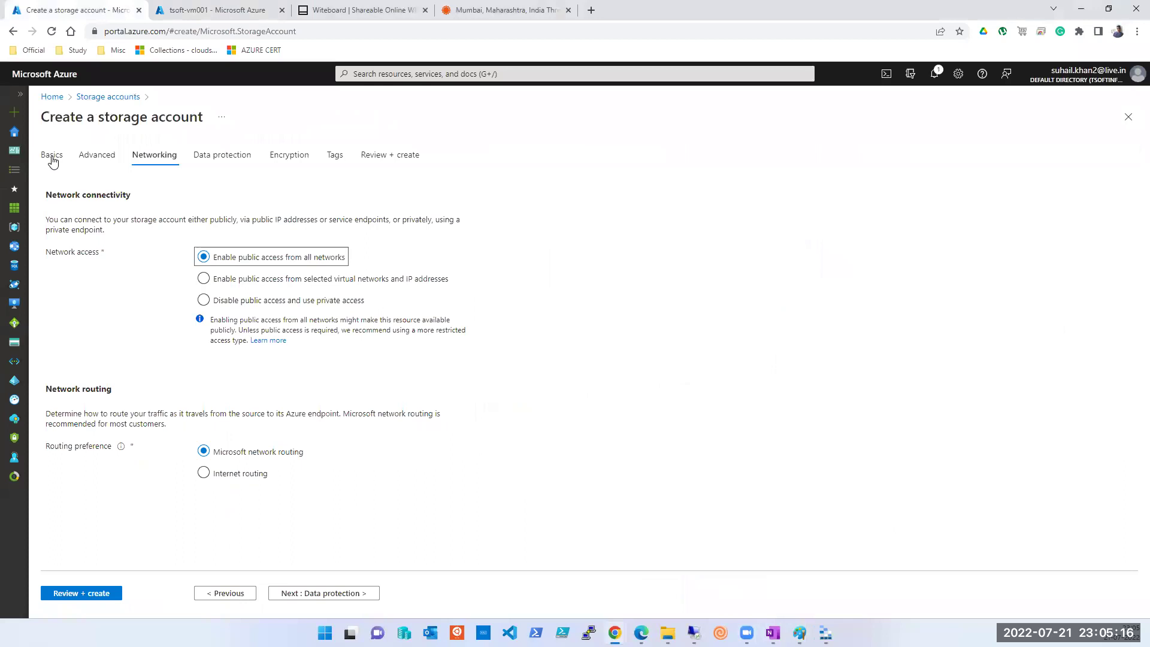
left_click(93, 157)
left_click(205, 303)
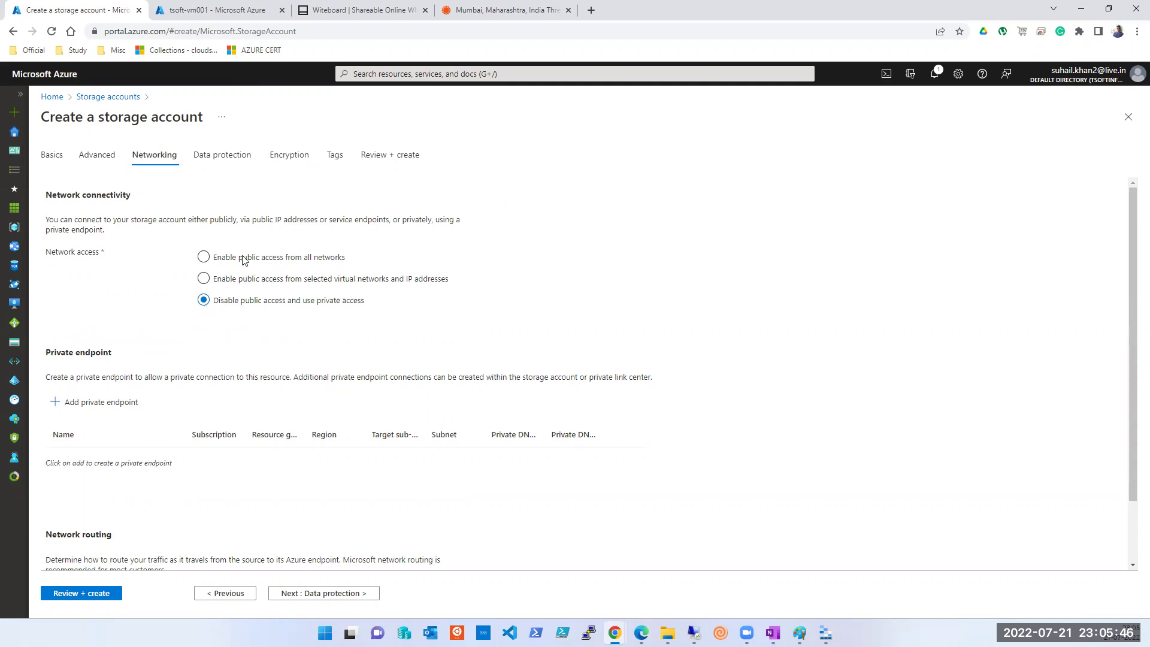
Review the Basics and Advanced settings of the new storage account and return to its Networking settings
left_click(52, 156)
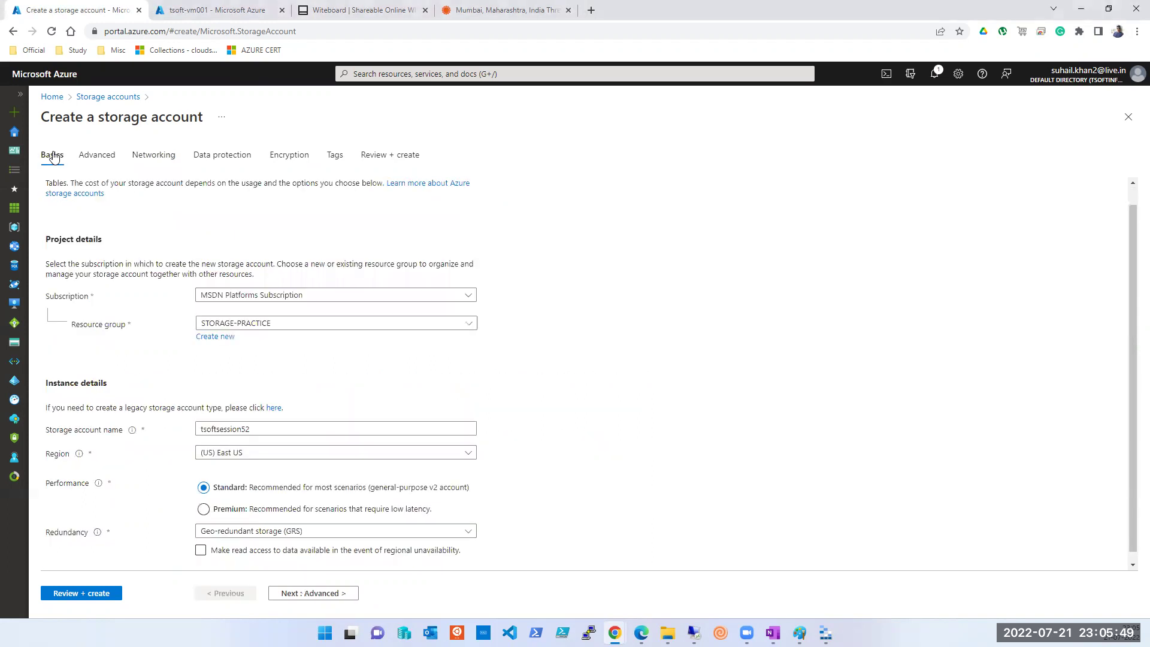
left_click(99, 156)
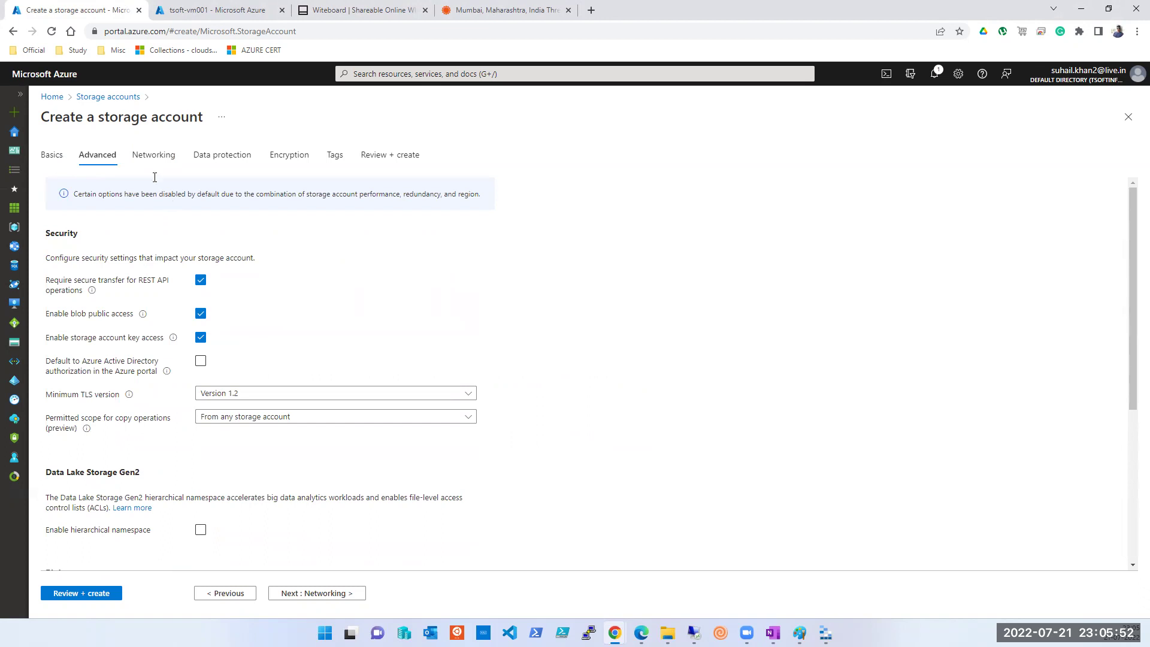
left_click(145, 159)
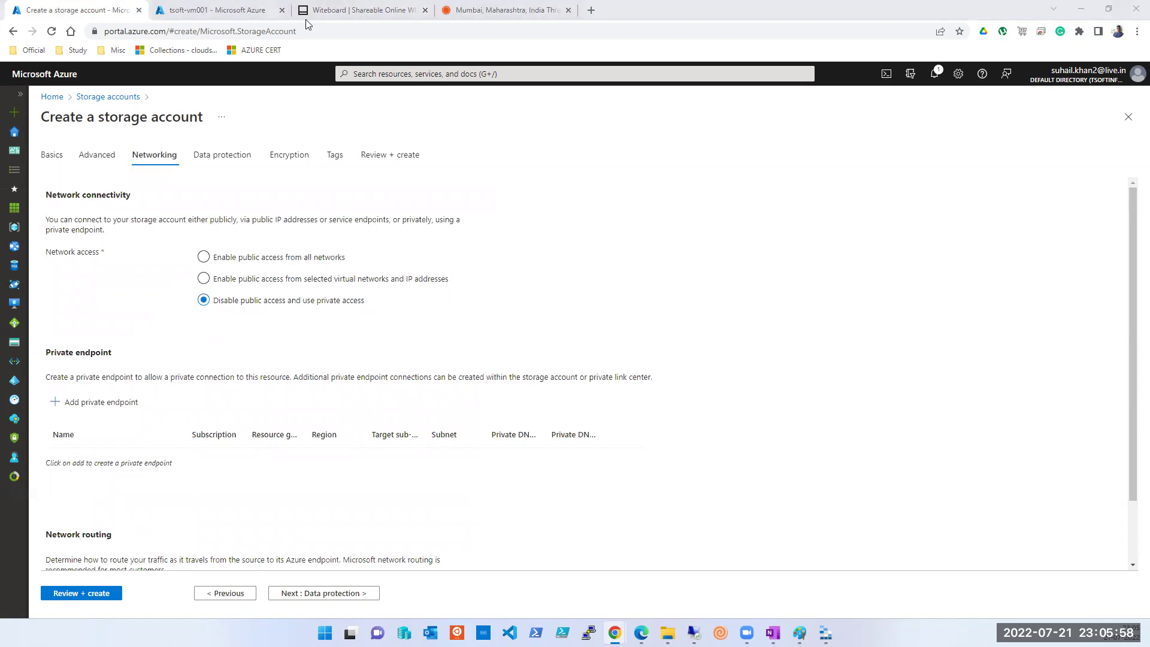
Enable public access from selected virtual networks and IP addresses, choosing tsoftinfosolutions-vnet under MSDN Platforms Subscription
left_click(205, 258)
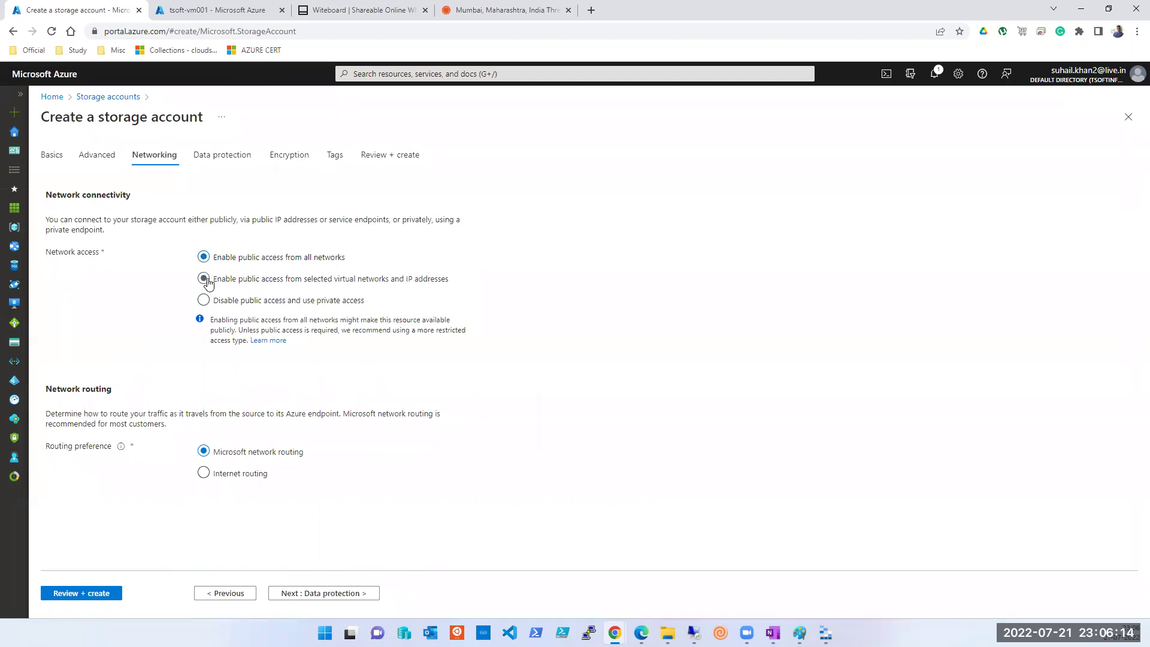
left_click(204, 280)
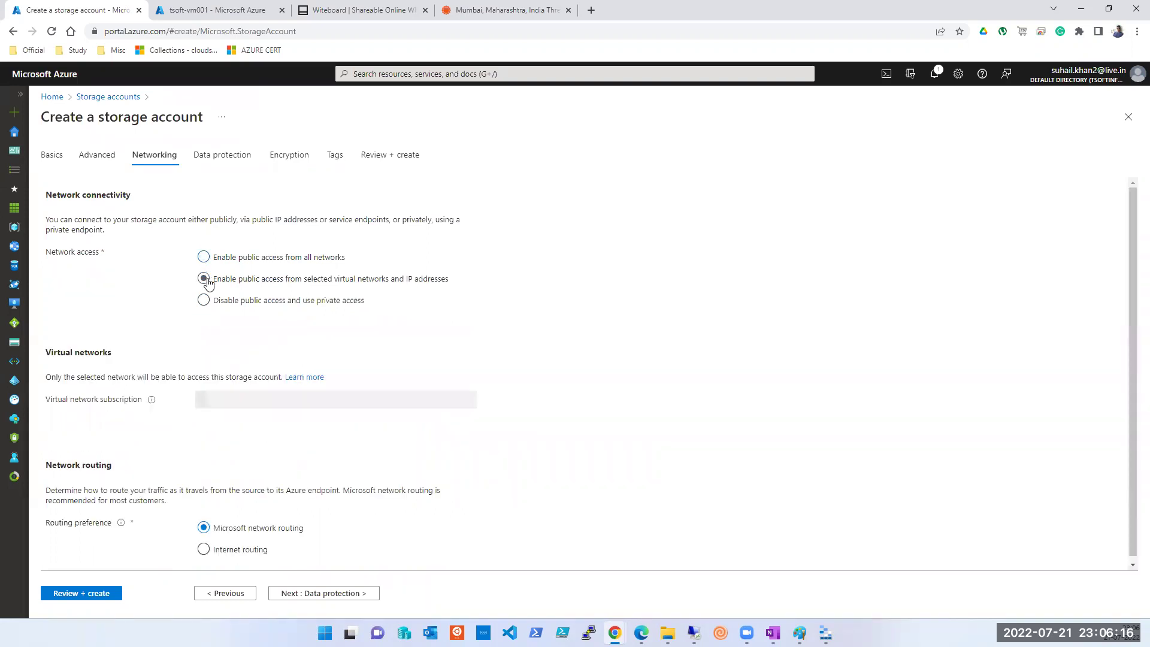
left_click(280, 403)
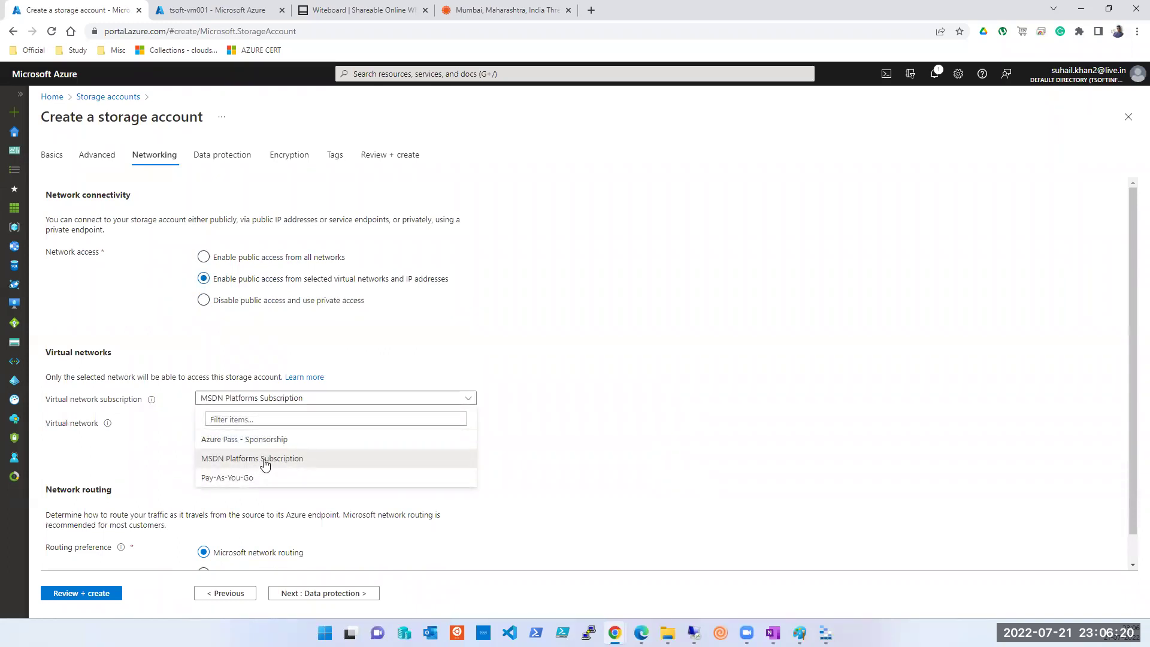
left_click(264, 462)
left_click(290, 426)
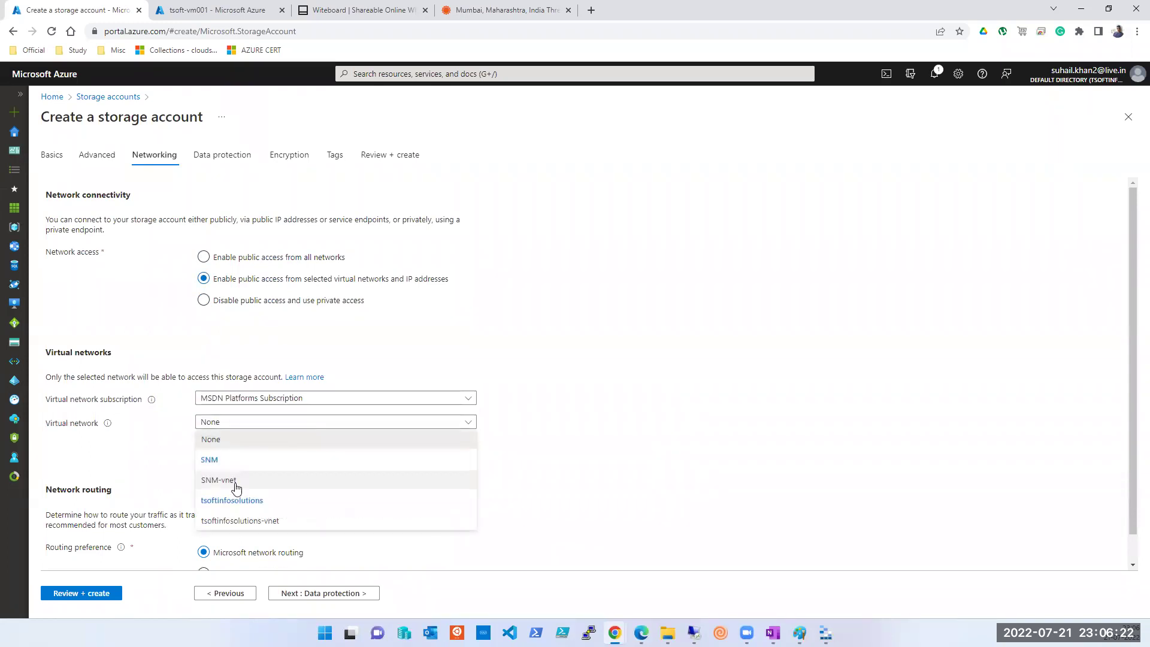
left_click(248, 521)
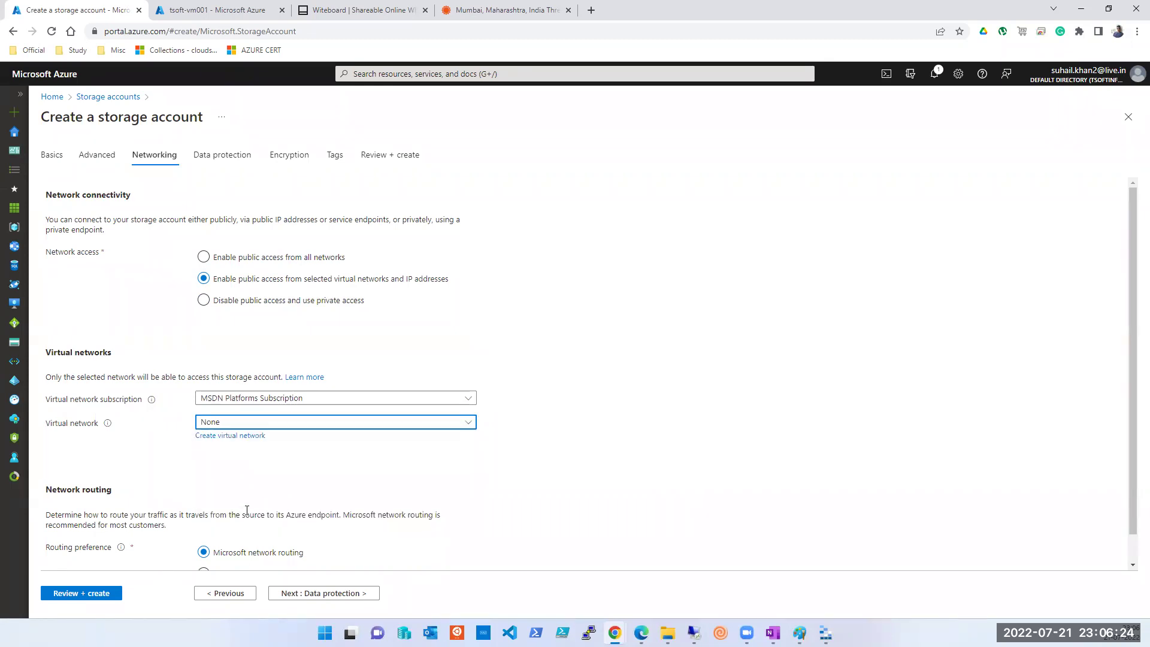
Select subnets PublicSubnet001 and ProdSubnet001 for the storage account's allowed virtual network
left_click(239, 464)
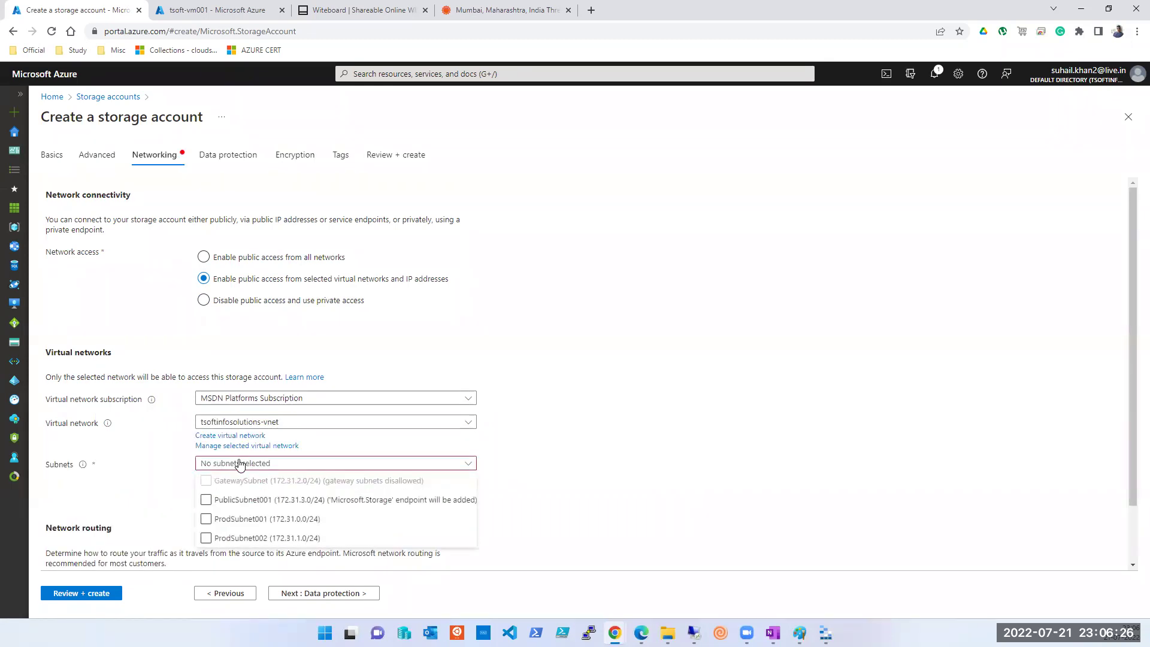
left_click(206, 499)
left_click(206, 519)
left_click(653, 454)
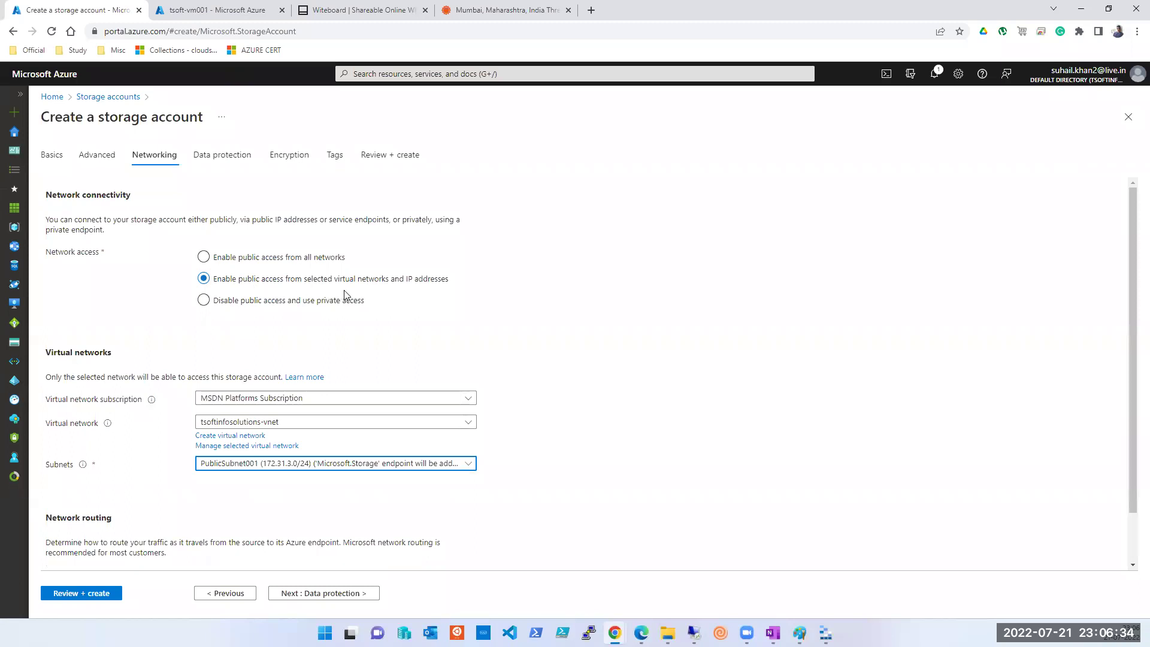
Check the virtual networks offered under Azure Pass - Sponsorship and Pay-As-You-Go, and return network access to public access from all networks
left_click(285, 400)
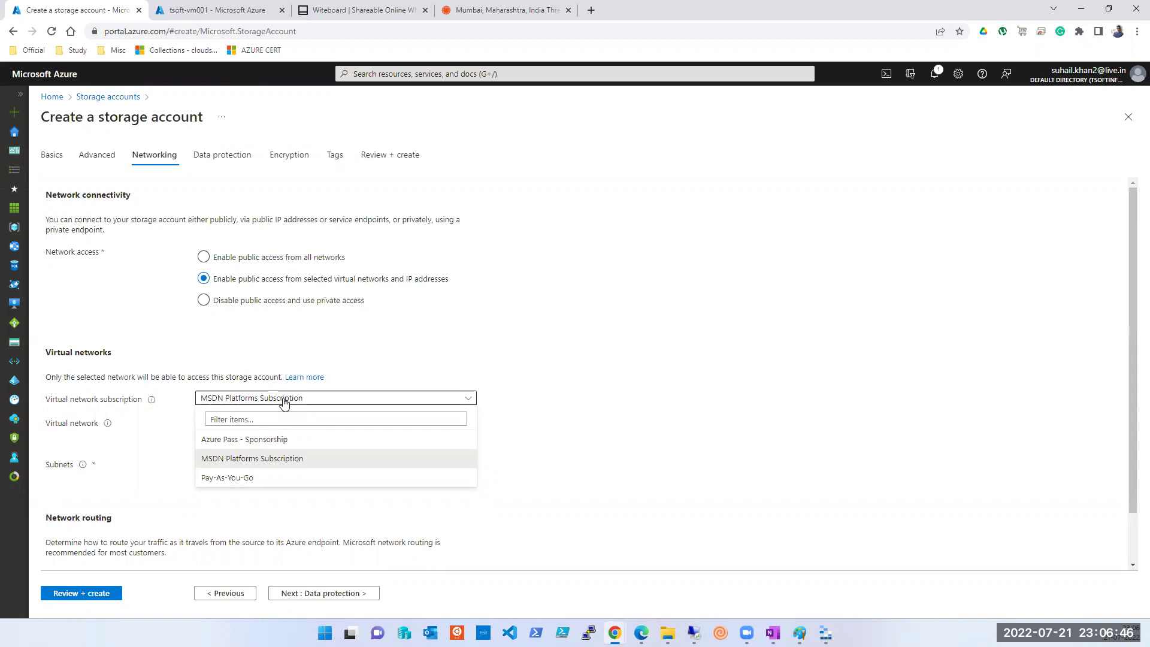
left_click(233, 448)
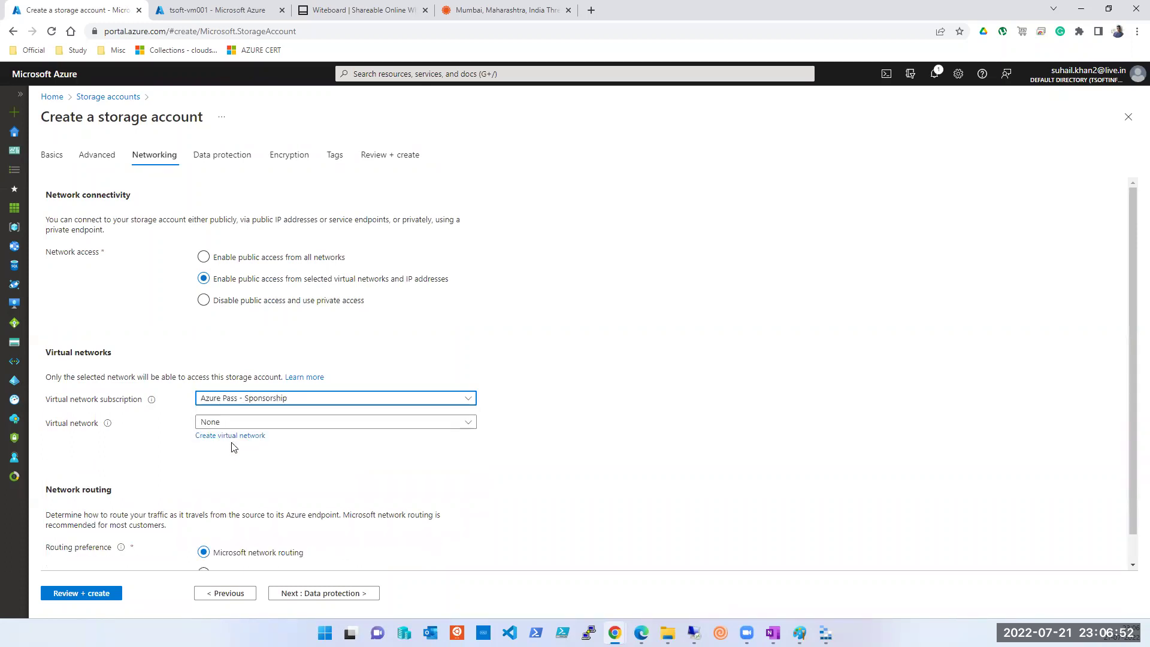
left_click(245, 423)
left_click(316, 399)
left_click(241, 477)
left_click(240, 424)
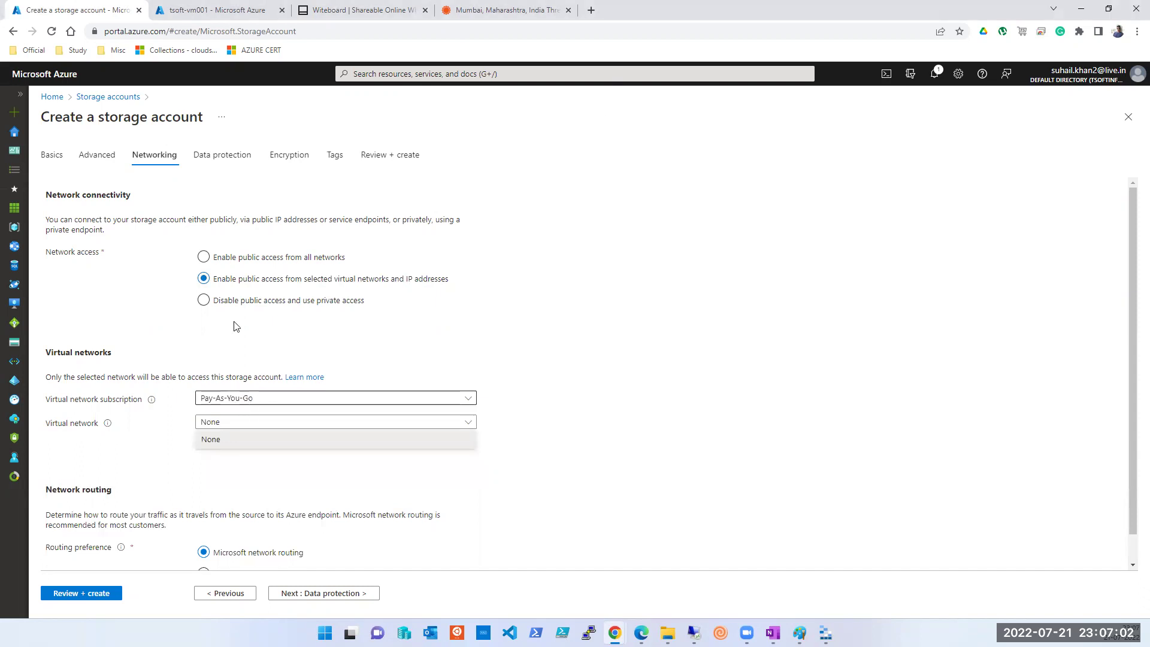
left_click(228, 300)
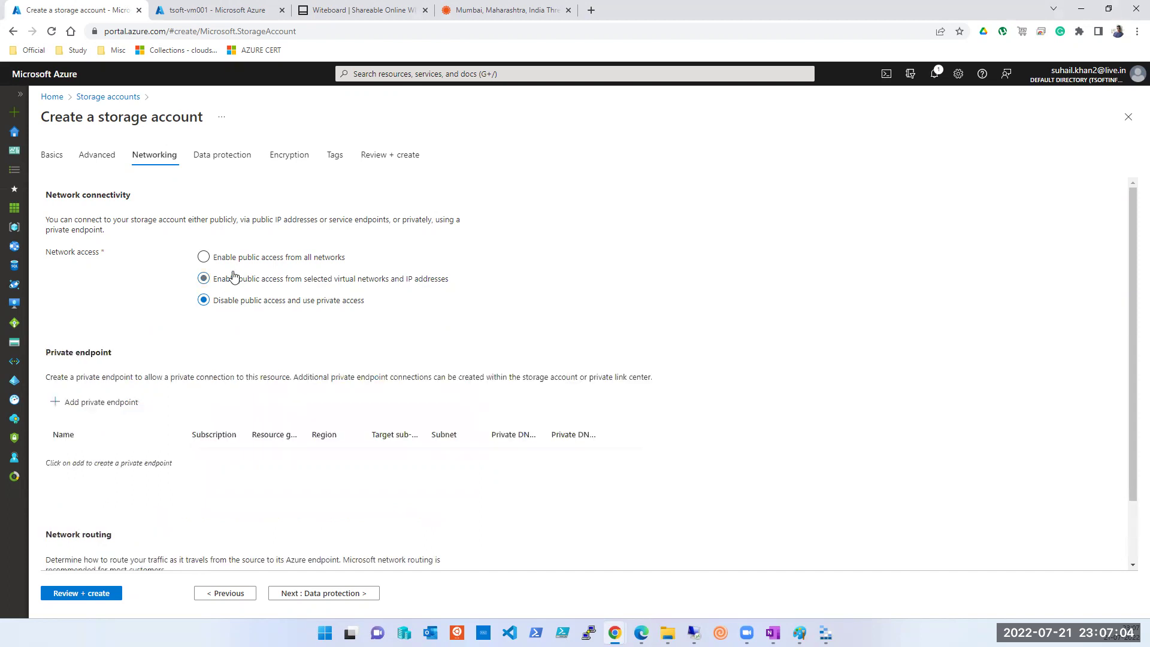
left_click(234, 264)
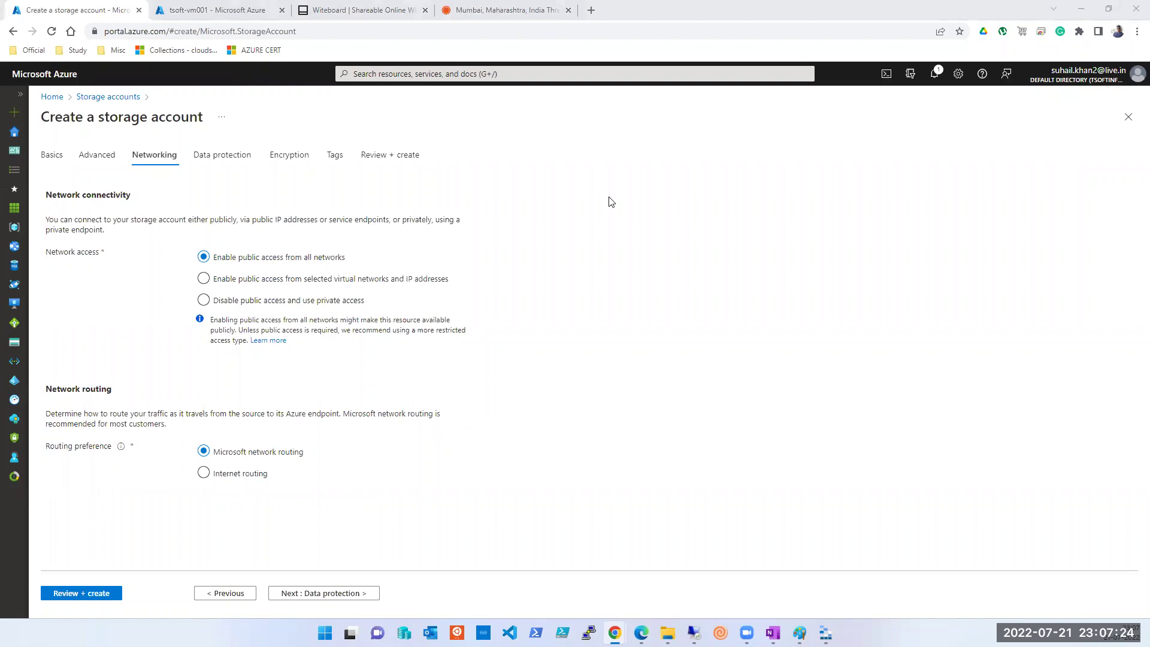
Restrict public access to subnet PublicSubnet001 of tsoftinfosolutions-vnet under MSDN Platforms Subscription
left_click(203, 278)
left_click(246, 400)
left_click(235, 453)
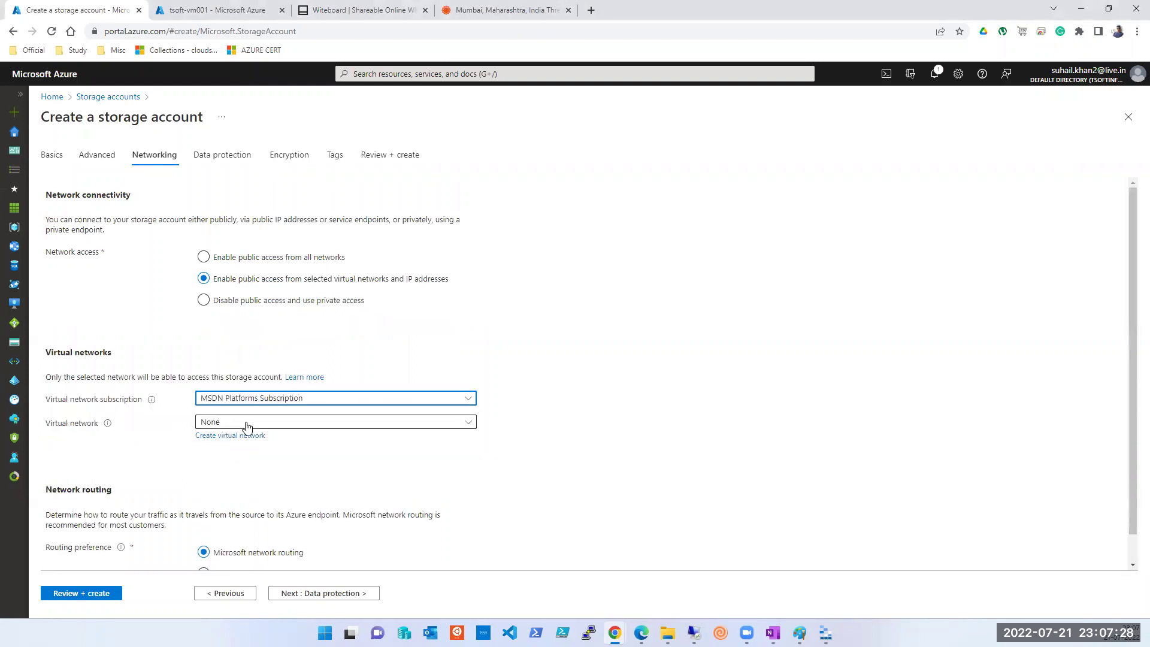
left_click(246, 423)
left_click(230, 520)
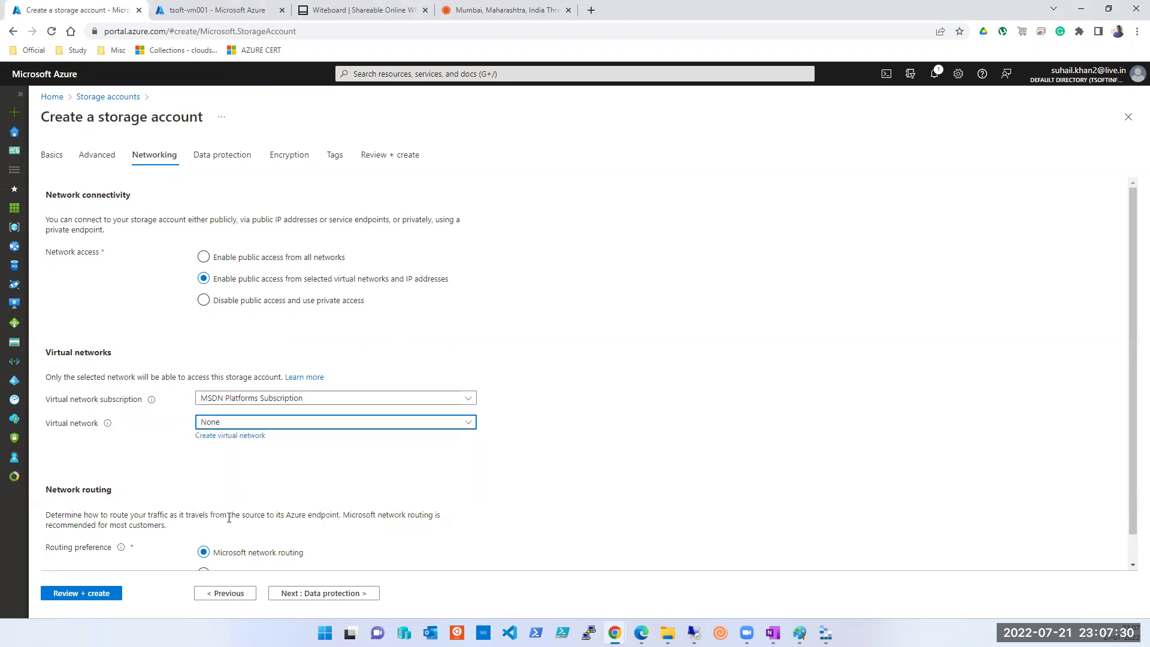
left_click(248, 464)
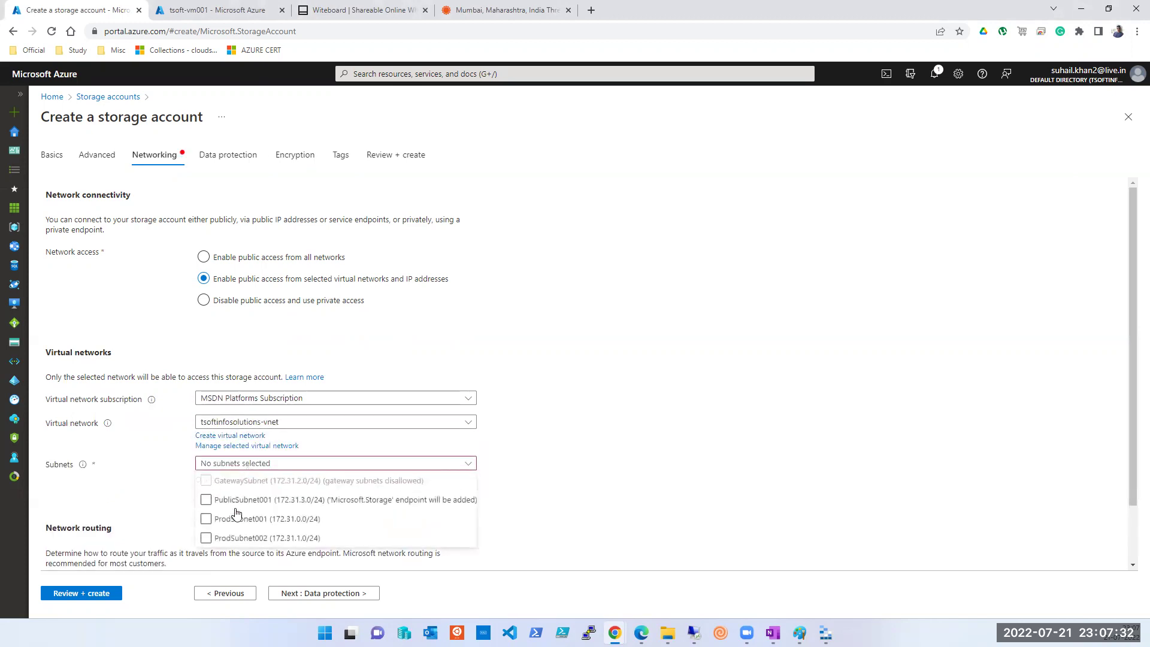
left_click(206, 500)
left_click(575, 501)
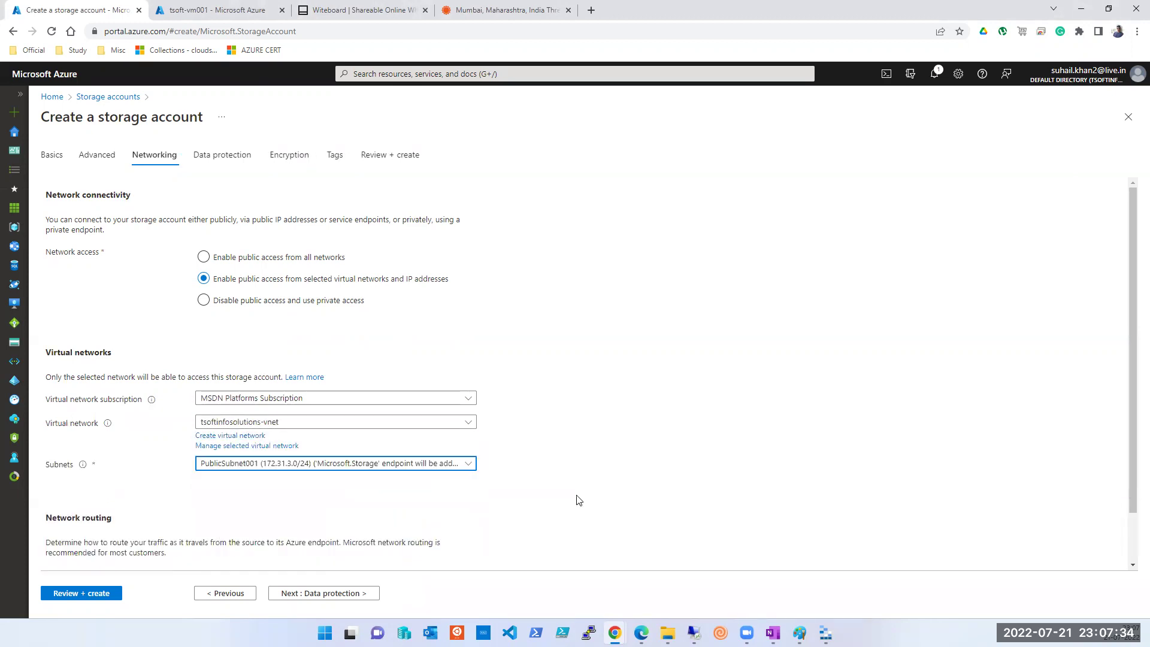
Switch the allowed virtual network to SNM-vnet and back to tsoftinfosolutions-vnet
scroll(319, 481, "down", 1)
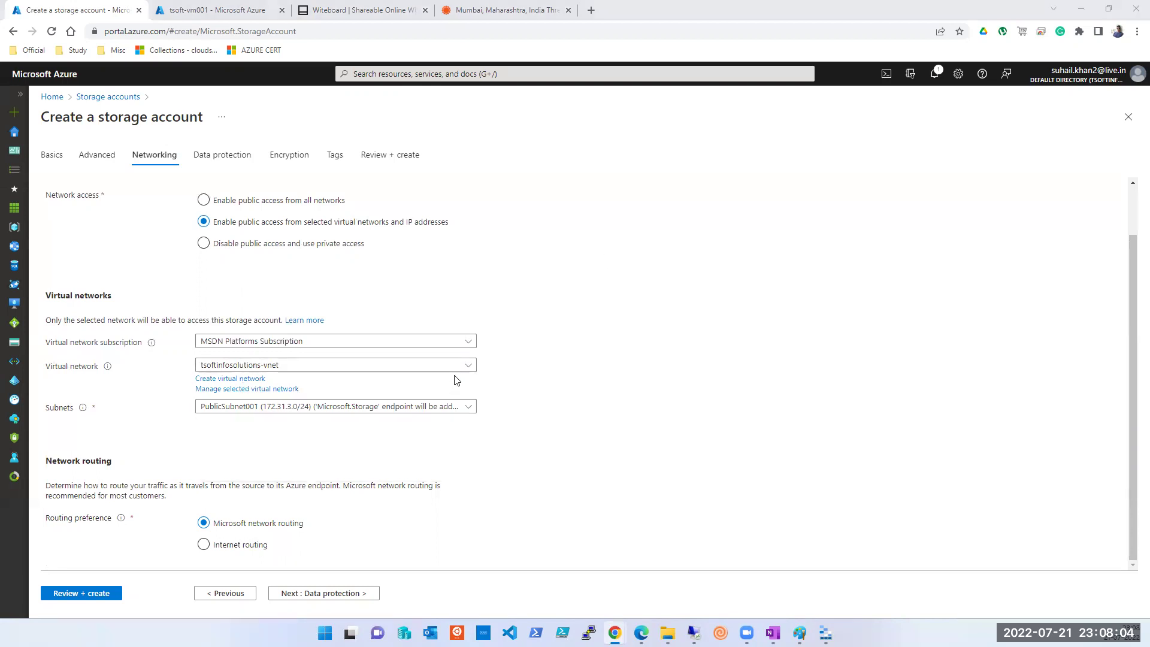
left_click(270, 365)
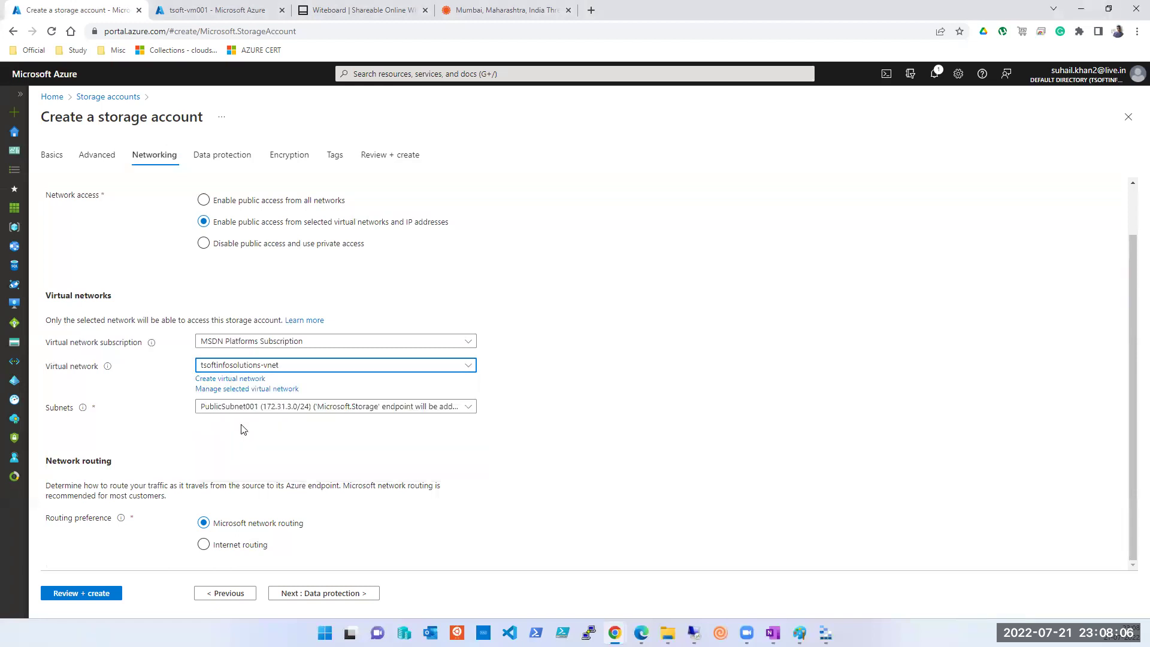
left_click(266, 389)
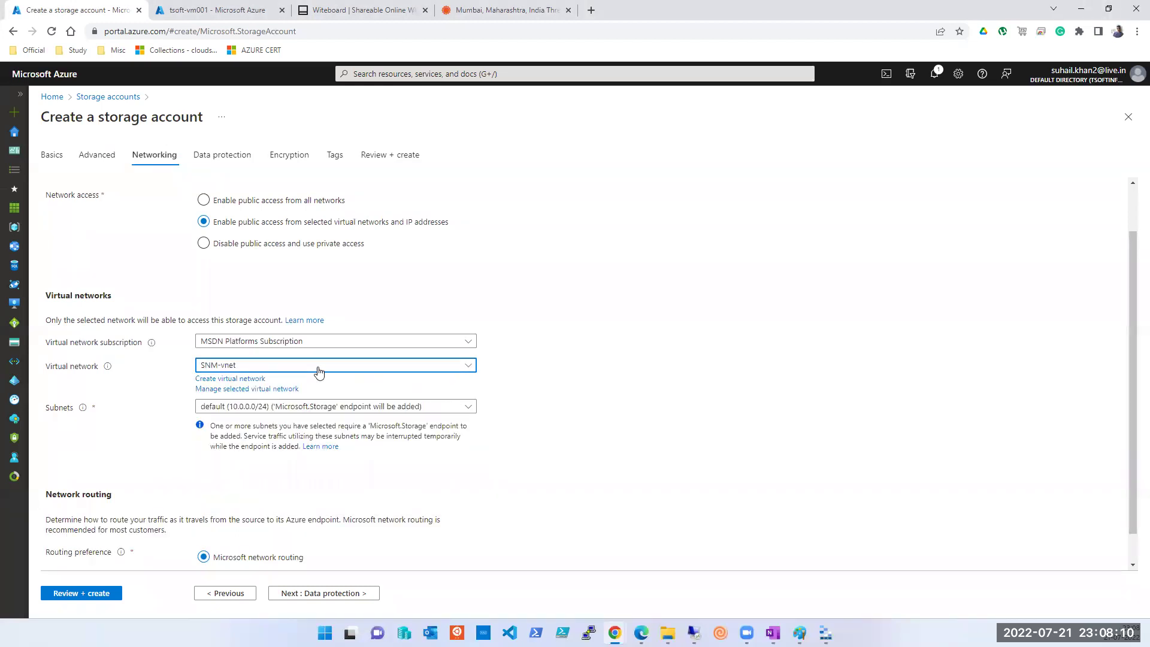
left_click(318, 368)
left_click(247, 463)
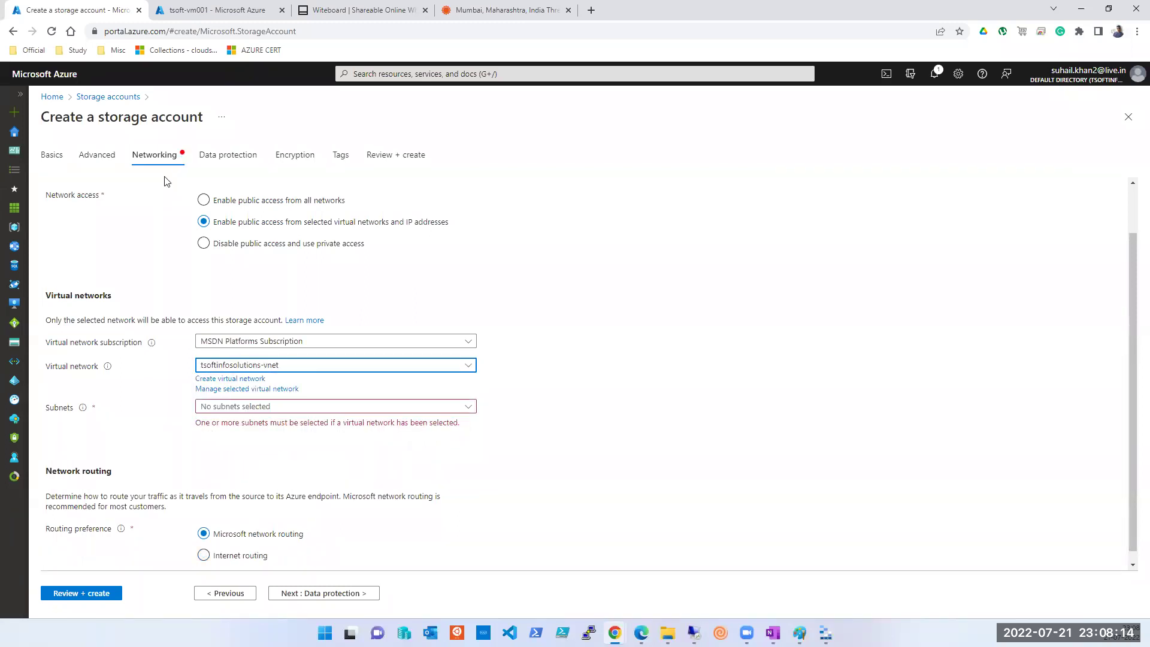
Enable public access from all networks and continue to the data protection settings
left_click(207, 204)
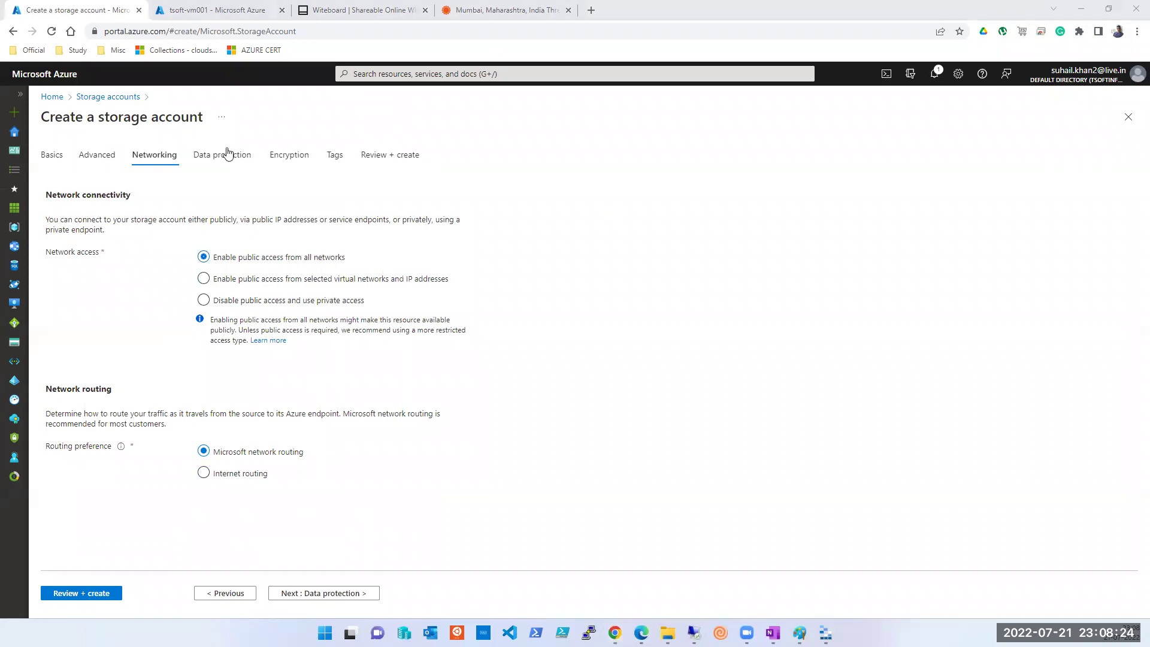
left_click(333, 594)
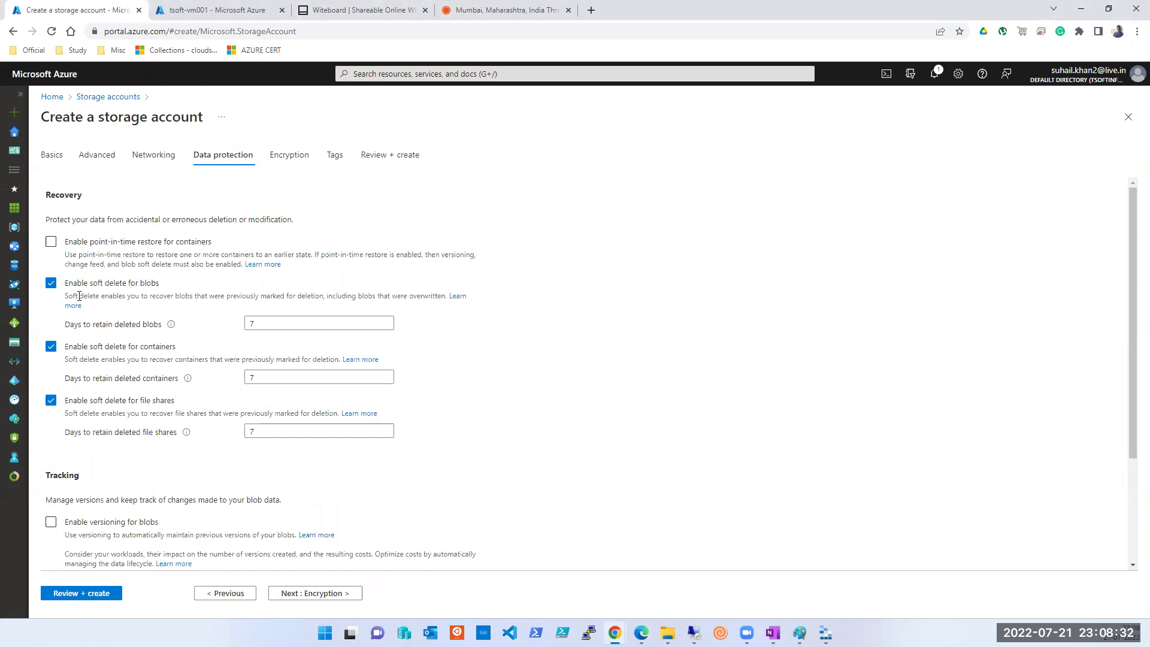
Examine the retention period for deleted blobs and the soft delete, tracking and access control options
left_click(270, 323)
double_click(269, 322)
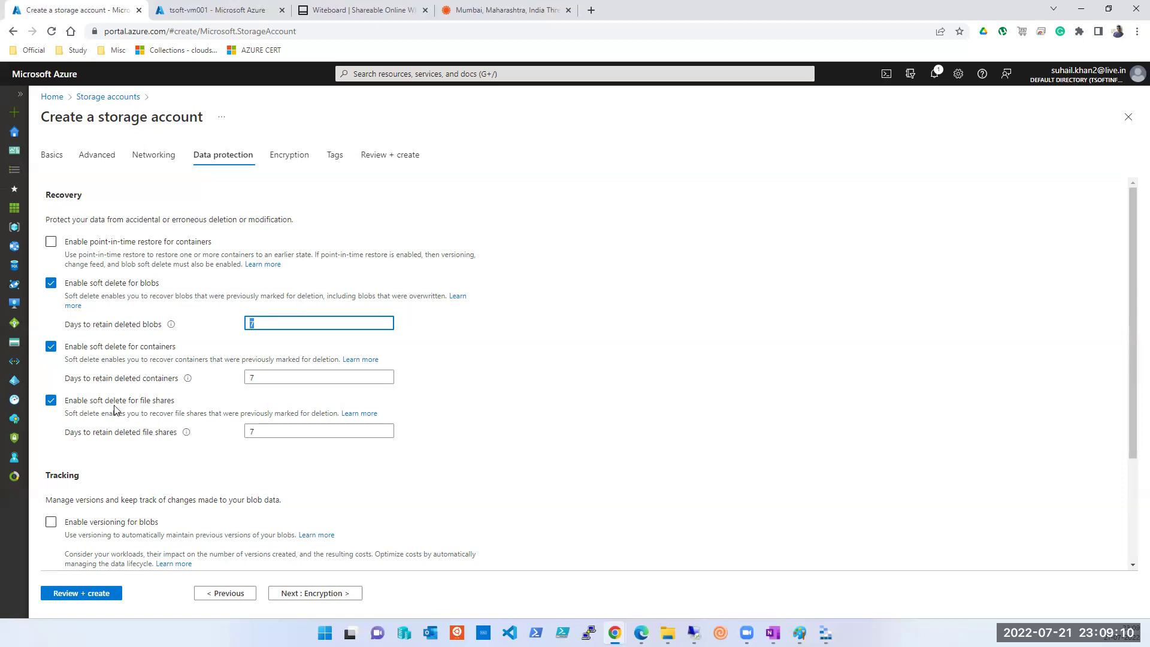
scroll(115, 410, "down", 1)
scroll(115, 410, "down", 2)
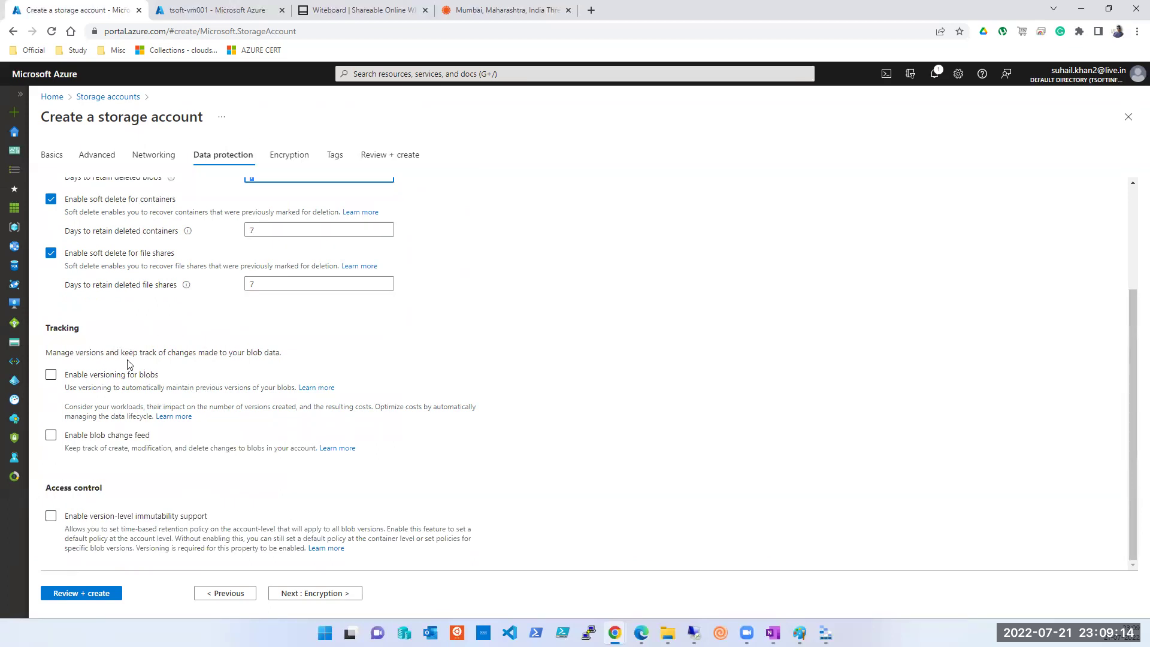
Create the storage account tsoftsession52 with the default Microsoft-managed keys encryption and open the deployed resource
left_click(340, 593)
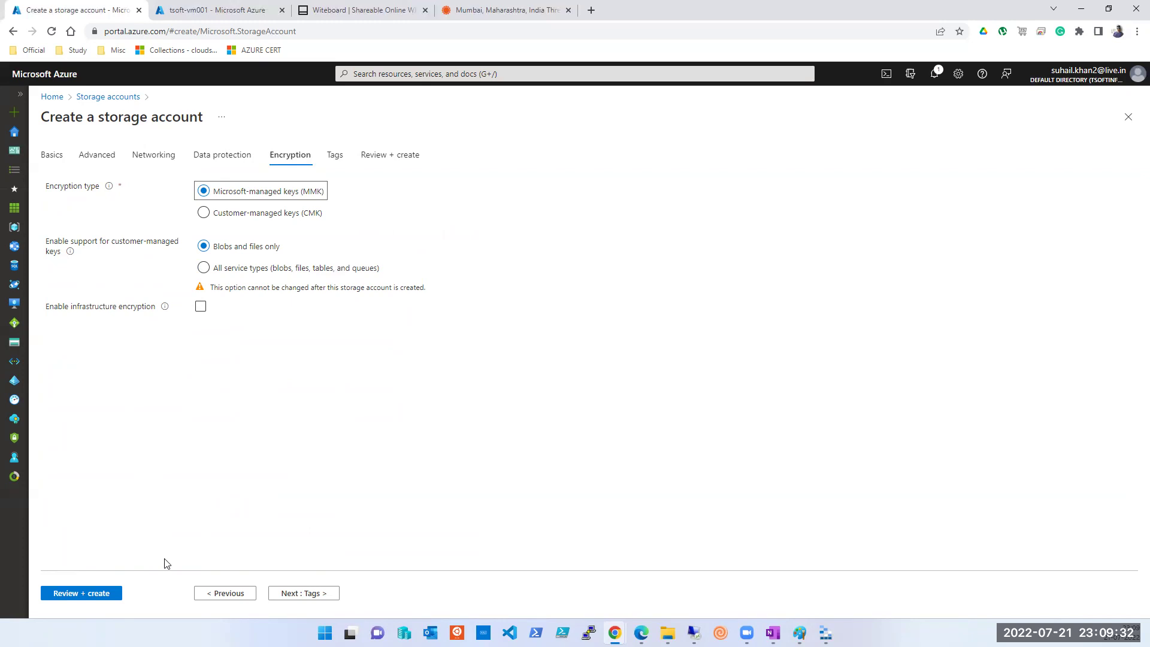
left_click(318, 594)
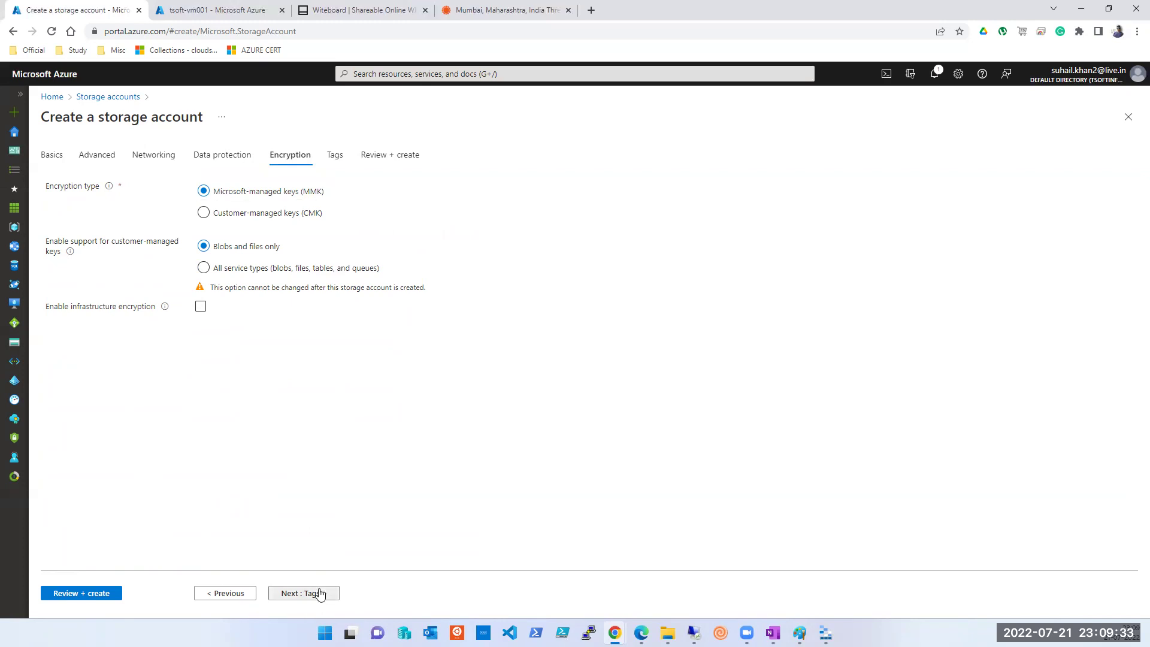
left_click(106, 594)
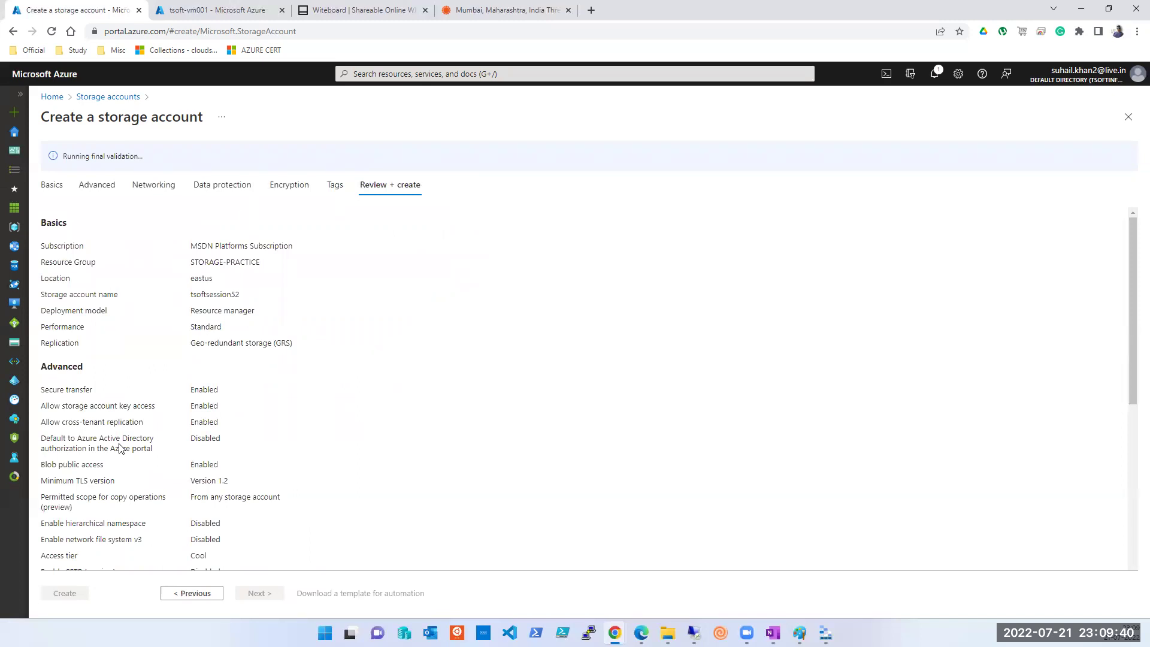
scroll(121, 449, "down", 7)
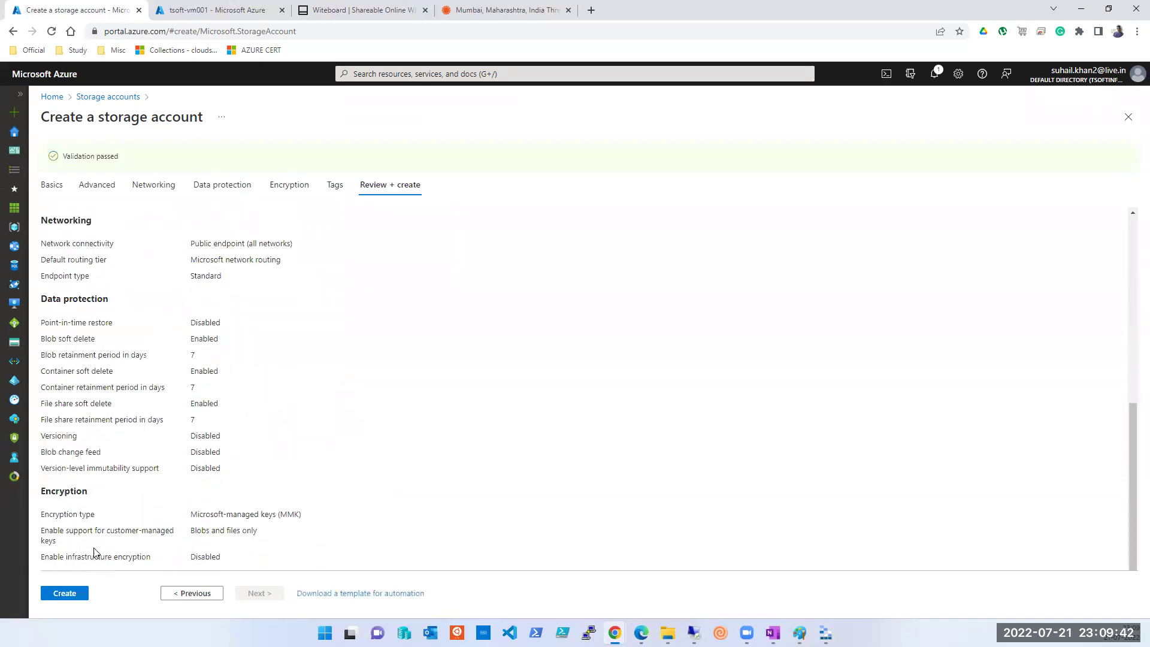
left_click(65, 595)
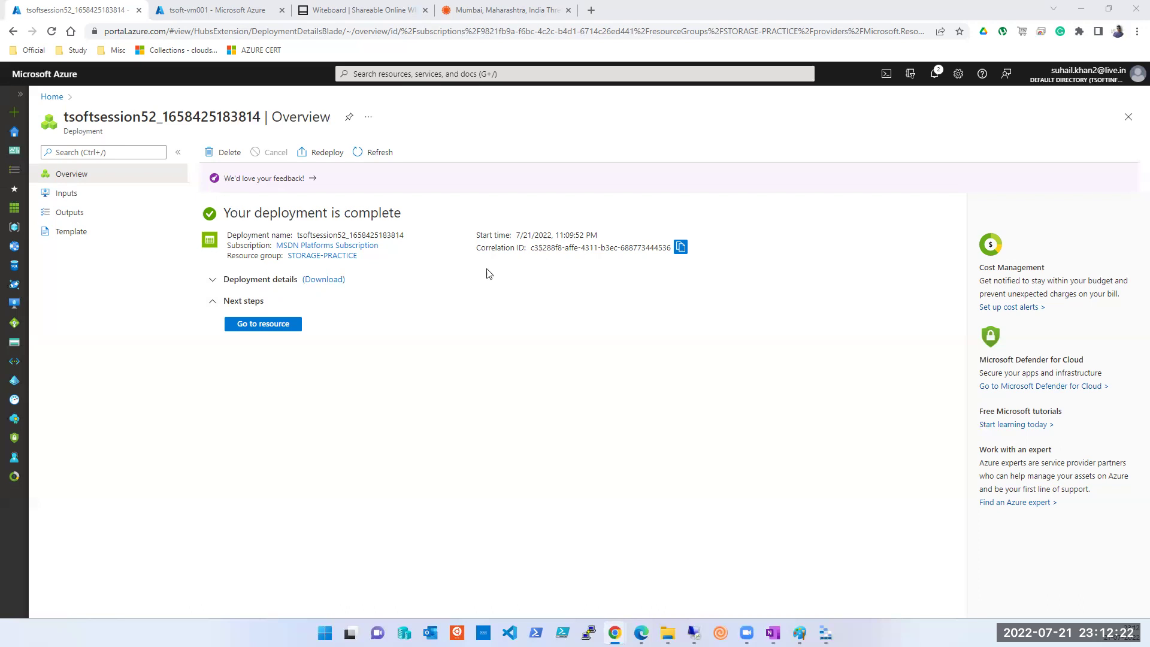
left_click(266, 324)
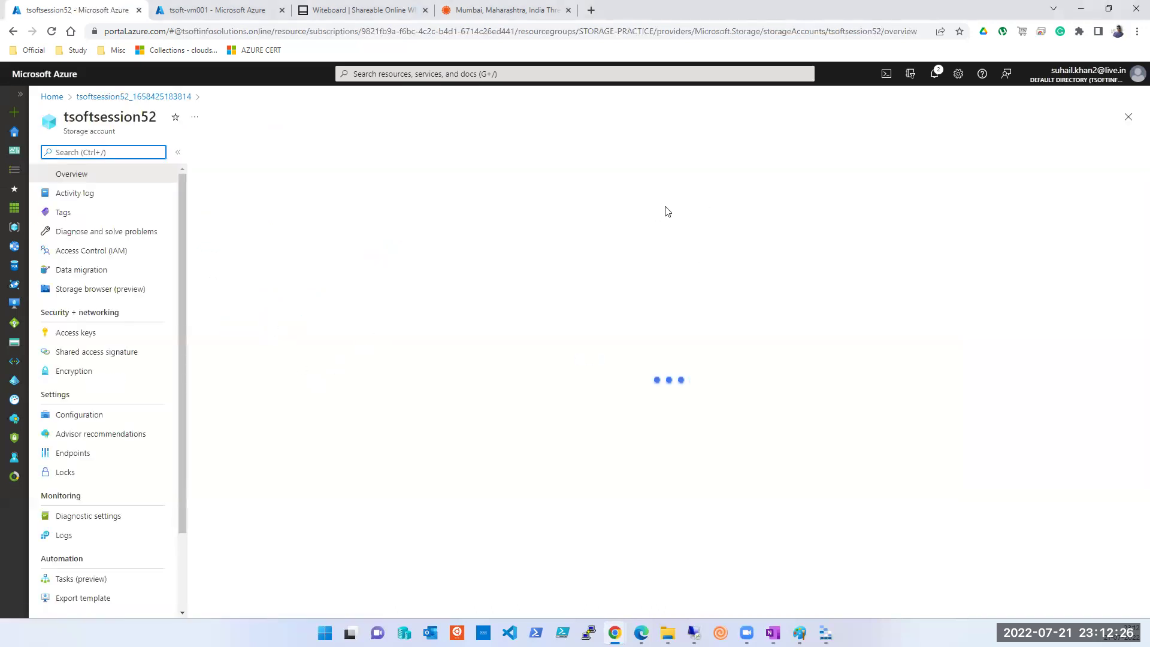
Switch to Paint and start a new blank canvas, discarding the current drawing
left_click(799, 633)
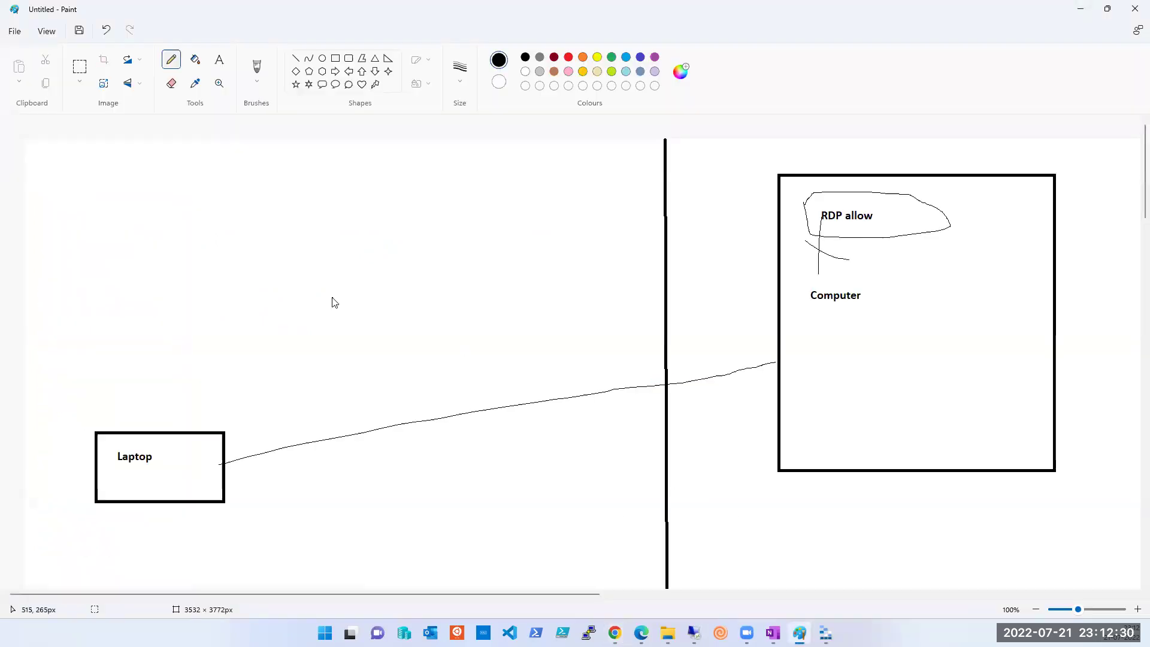
key("ctrl+n")
key("Tab")
key("Return")
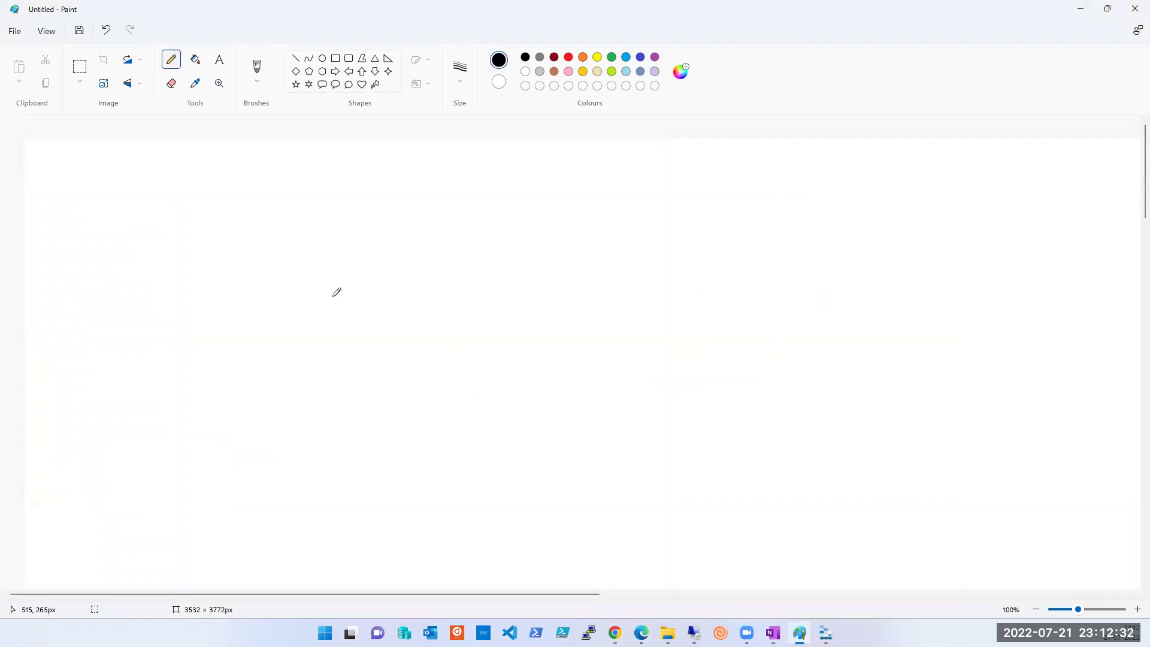
Draw a yellow rectangle about 580 × 524 px on the blank canvas
left_click(336, 58)
left_click(597, 57)
left_click_drag(244, 172, 590, 485)
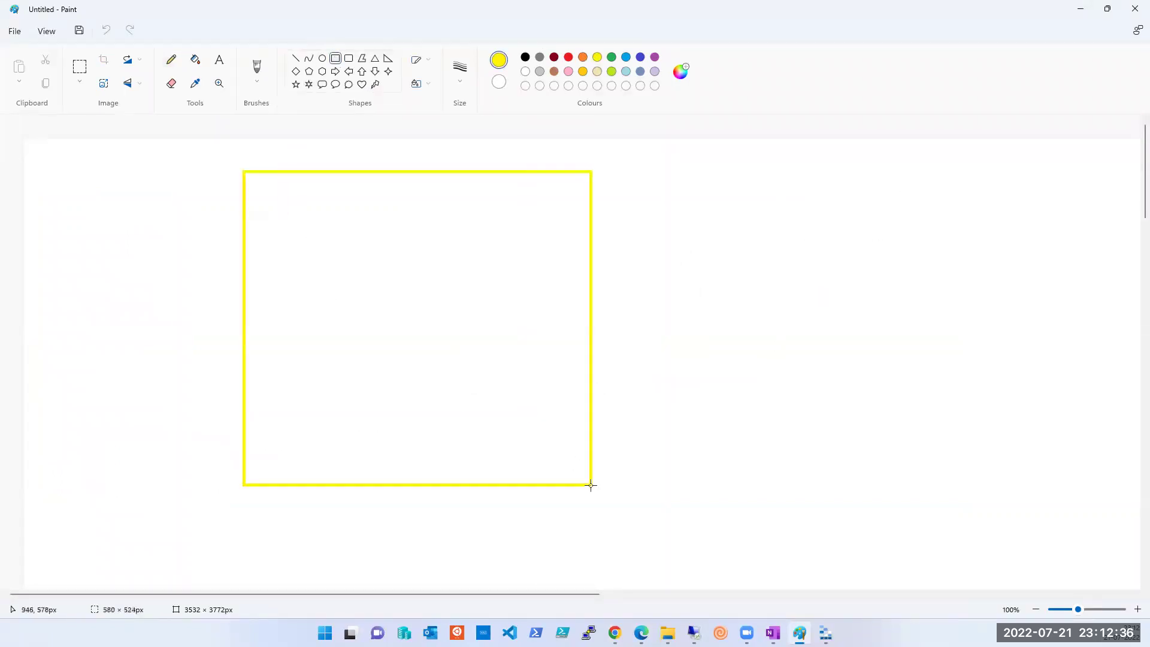
left_click(821, 422)
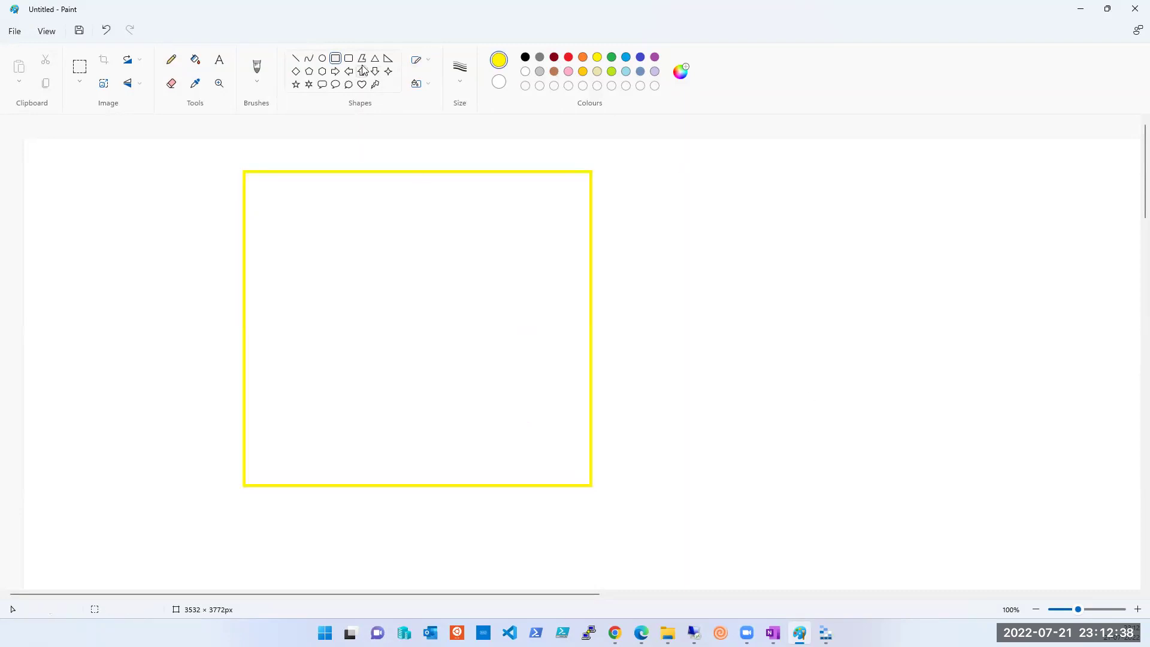
Draw one large red rectangle and five smaller red ones around it, all inside the yellow rectangle
left_click(568, 57)
left_click_drag(295, 265, 534, 463)
left_click_drag(285, 186, 394, 239)
left_click_drag(455, 186, 503, 246)
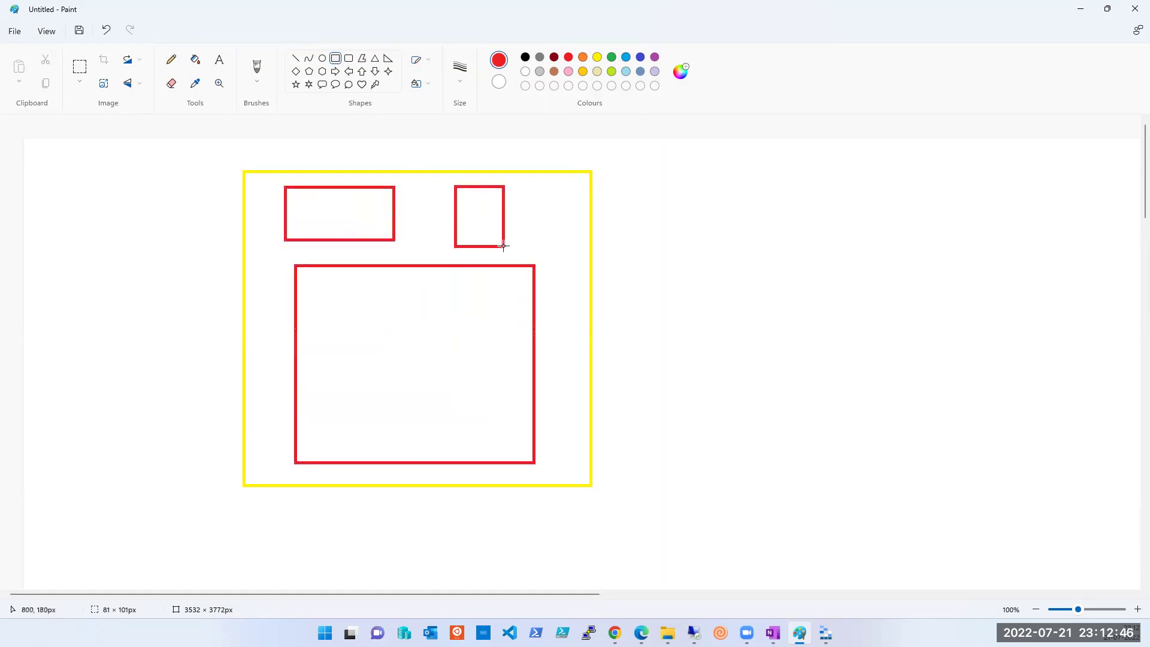
left_click_drag(545, 193, 571, 282)
left_click_drag(554, 348, 564, 372)
left_click_drag(573, 429, 577, 434)
left_click_drag(258, 305, 279, 424)
left_click(799, 327)
Add small black rectangles inside each of the red rectangles
left_click(525, 57)
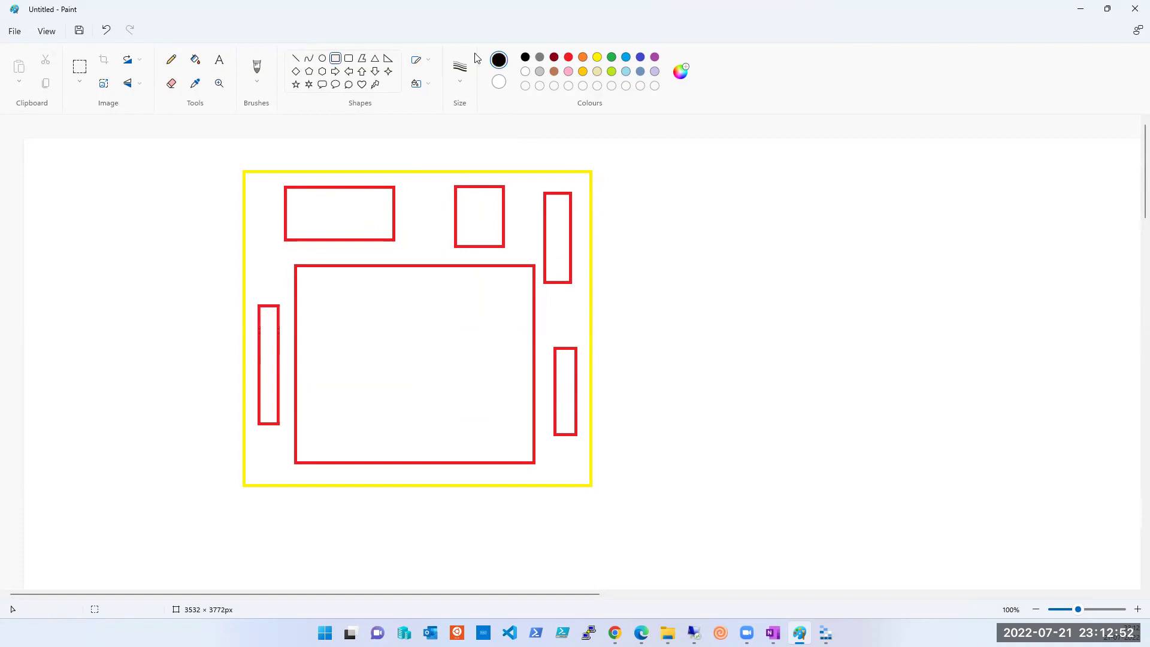
left_click_drag(318, 291, 337, 318)
left_click_drag(394, 292, 421, 339)
left_click_drag(357, 398, 388, 431)
left_click_drag(266, 317, 268, 385)
mouse_move(314, 205)
left_mouse_down()
mouse_move(337, 233)
mouse_move(381, 226)
left_mouse_up()
left_click_drag(472, 202, 487, 238)
left_click_drag(554, 206, 566, 267)
left_click_drag(557, 376, 571, 392)
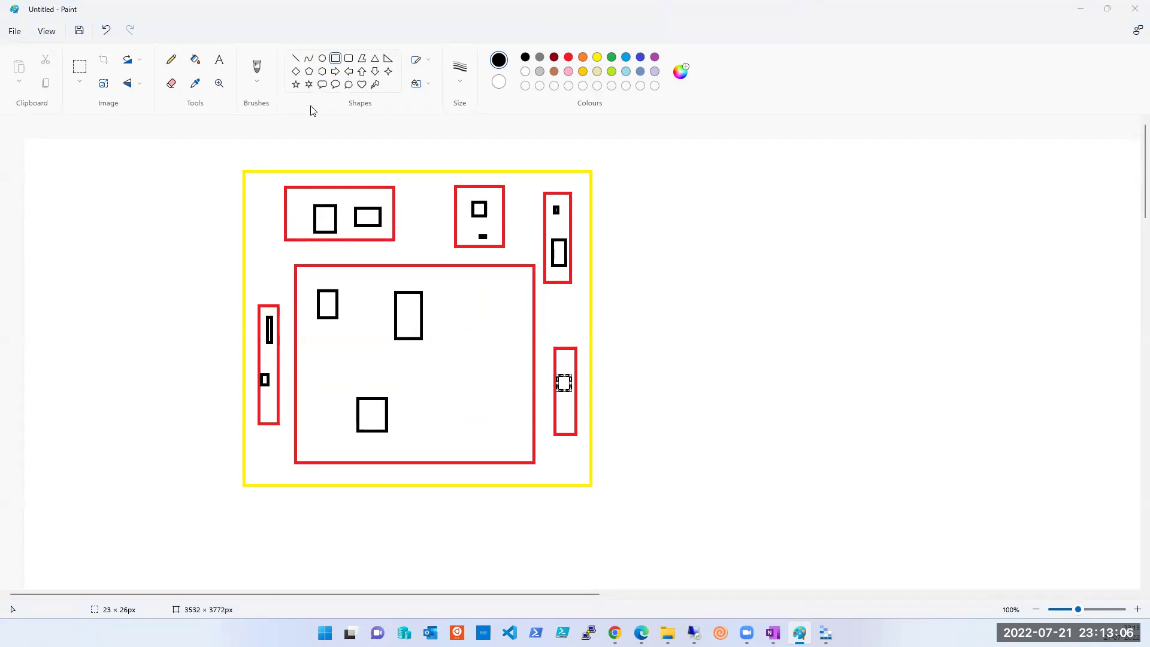
Brush black access lines from the yellow rectangle's upper-left corner to several black boxes, plus short strokes into the lower-right red box
left_click(257, 66)
left_click_drag(227, 159, 261, 202)
mouse_move(243, 146)
left_mouse_down()
mouse_move(314, 207)
mouse_move(262, 210)
mouse_move(266, 327)
left_mouse_up()
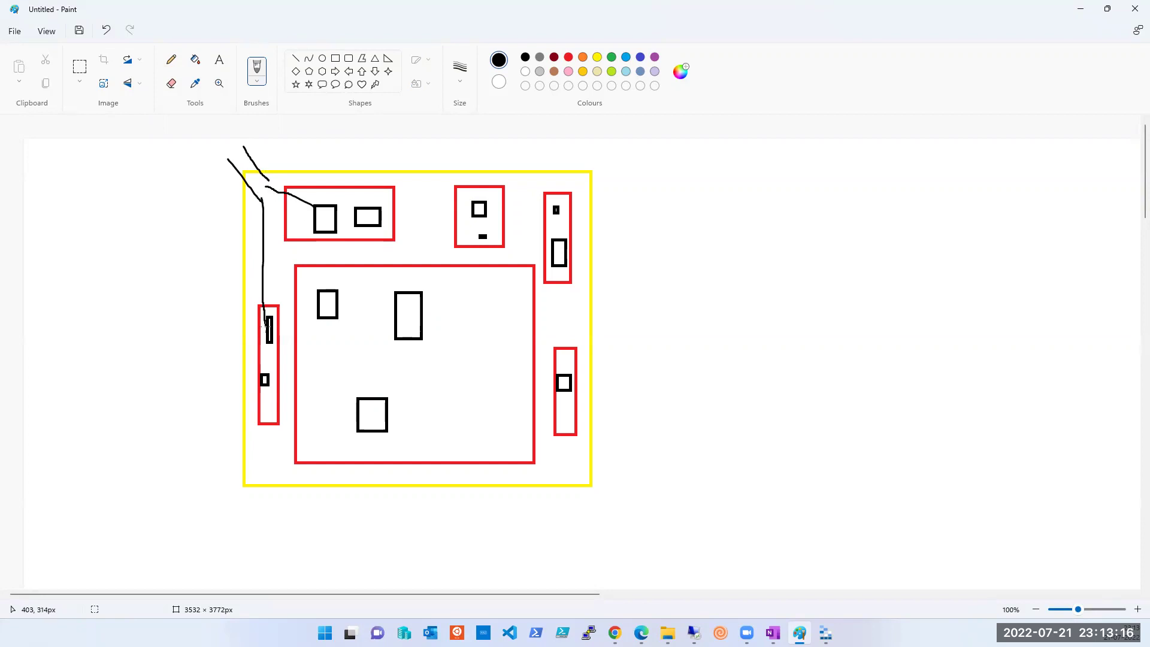
left_click_drag(255, 188, 318, 310)
left_click_drag(263, 179, 477, 208)
left_click_drag(265, 188, 552, 266)
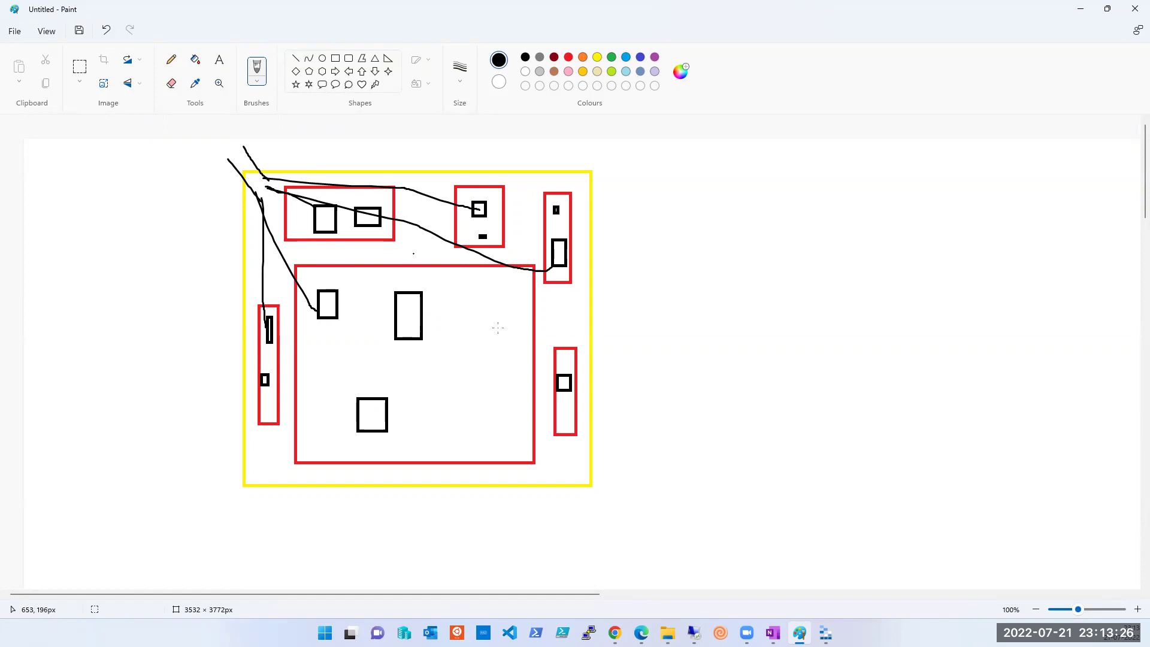
left_click_drag(558, 340, 560, 385)
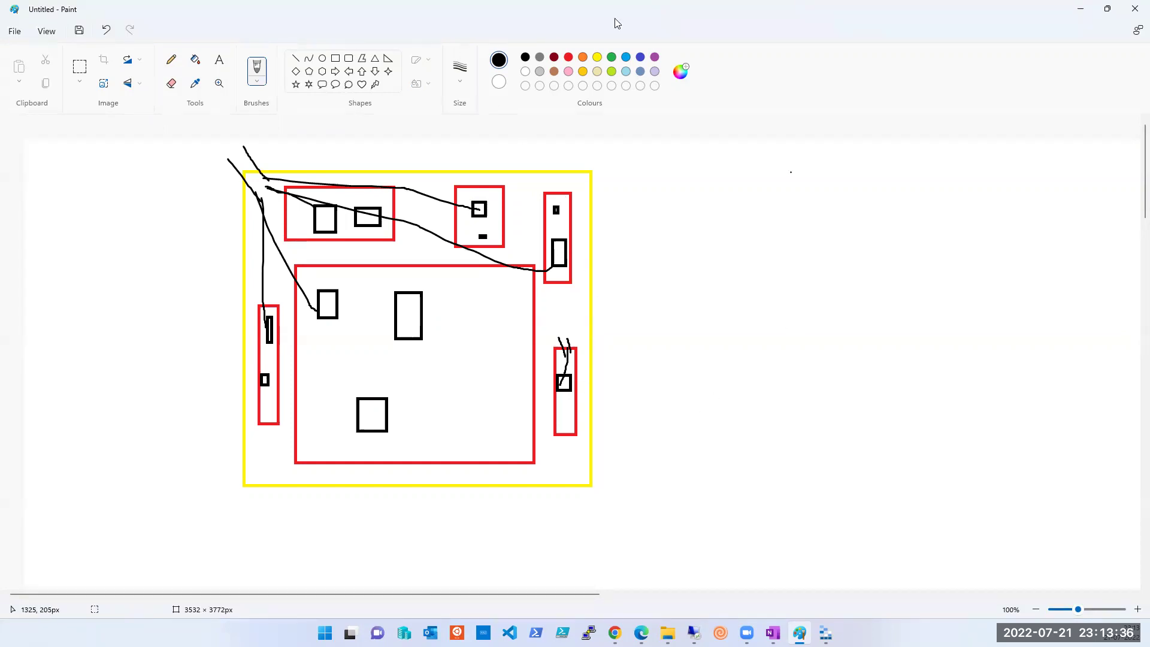
Draw a large black rectangle beside the yellow one, with four wide bars stacked inside it
left_click(334, 59)
left_click_drag(679, 175, 1093, 521)
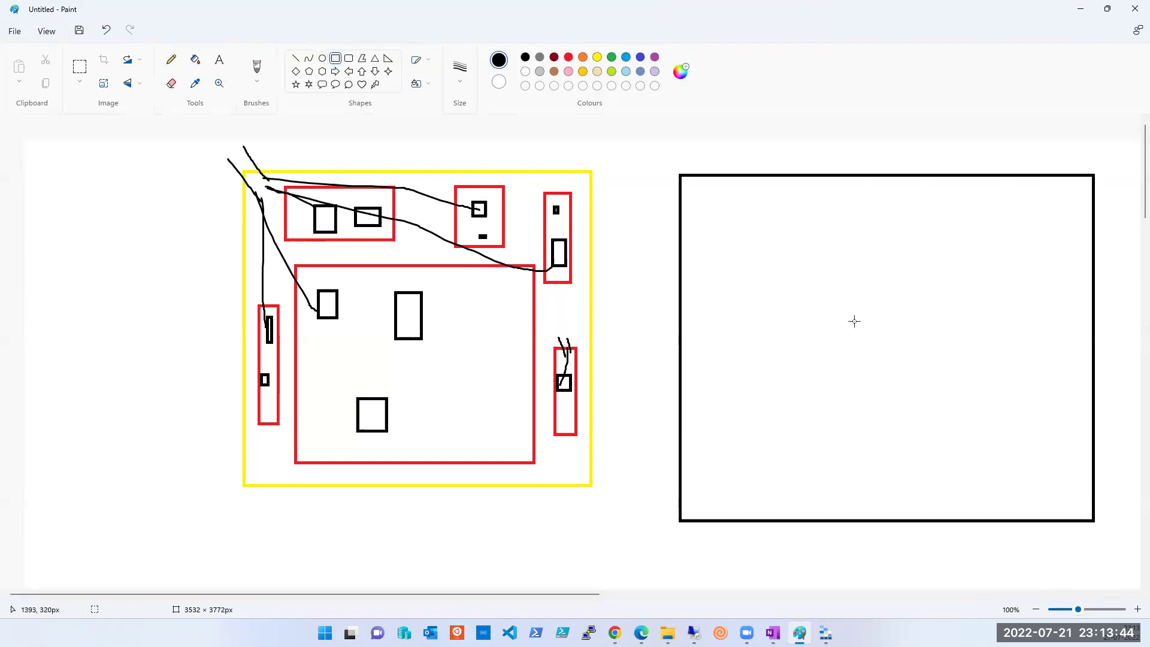
left_click_drag(692, 229, 856, 272)
left_click_drag(699, 291, 868, 334)
mouse_move(706, 361)
left_mouse_down()
mouse_move(773, 383)
mouse_move(888, 393)
left_mouse_up()
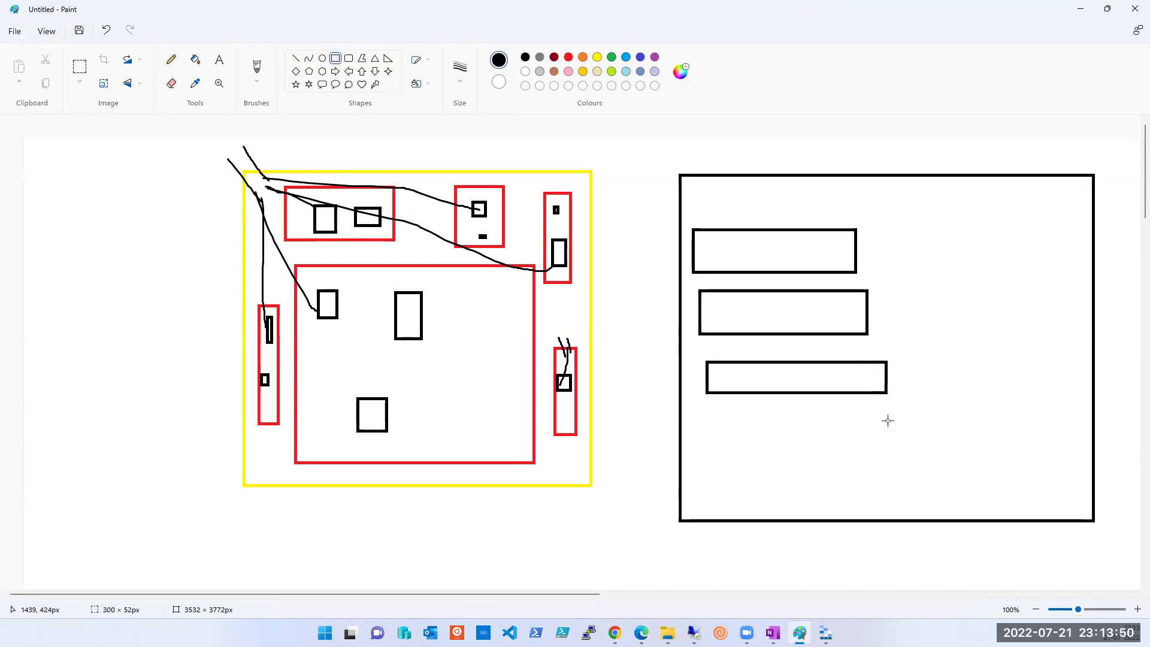
left_click_drag(708, 417, 904, 476)
left_click(917, 496)
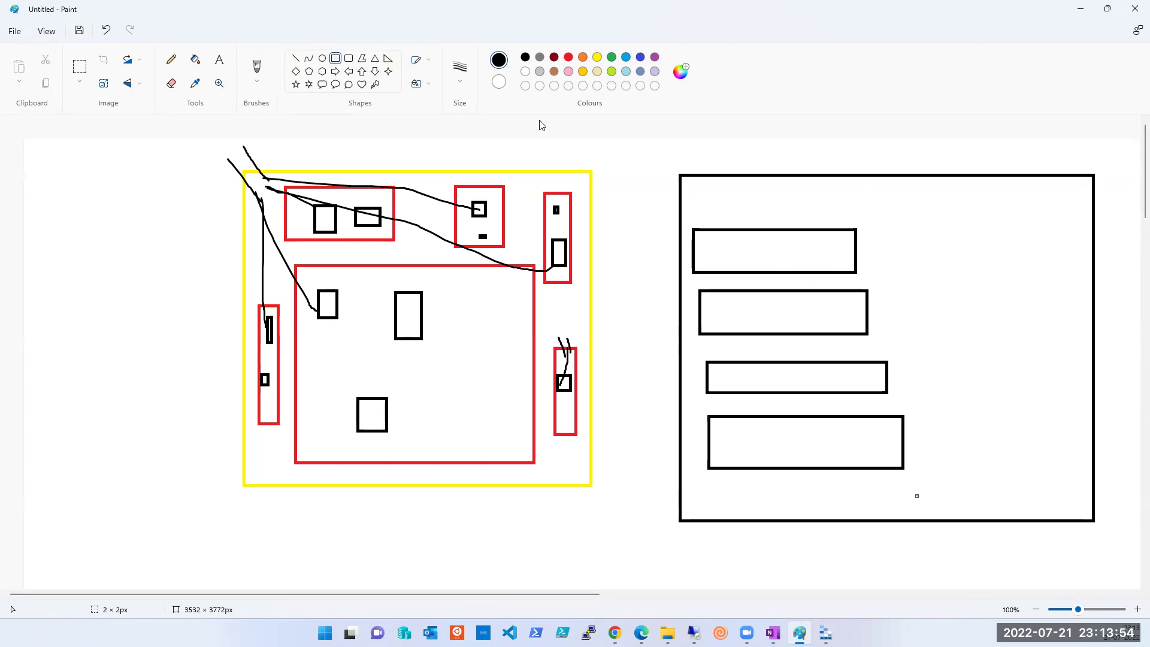
Brush an entry line from outside the large black rectangle and lines across its stacked bars, and undo these strokes
left_click(257, 67)
mouse_move(638, 150)
left_mouse_down()
mouse_move(689, 174)
mouse_move(716, 227)
left_mouse_up()
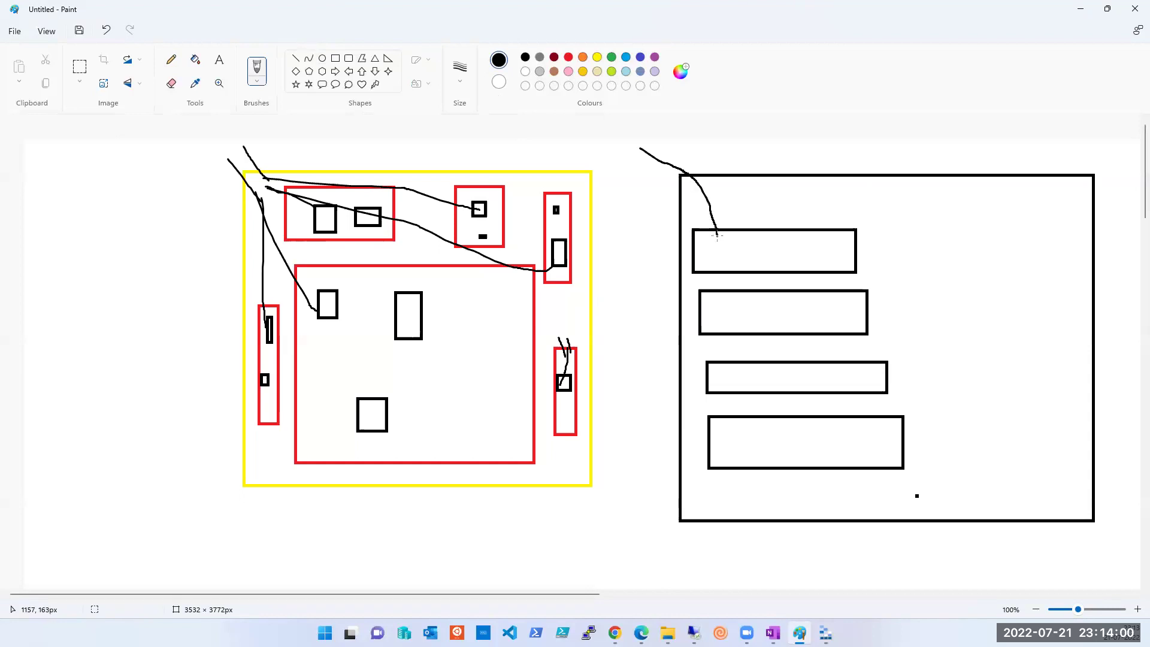
mouse_move(717, 237)
left_mouse_down()
mouse_move(857, 268)
mouse_move(902, 247)
mouse_move(824, 263)
mouse_move(832, 249)
mouse_move(900, 242)
left_mouse_up()
mouse_move(706, 264)
left_mouse_down()
mouse_move(747, 314)
mouse_move(788, 448)
left_mouse_up()
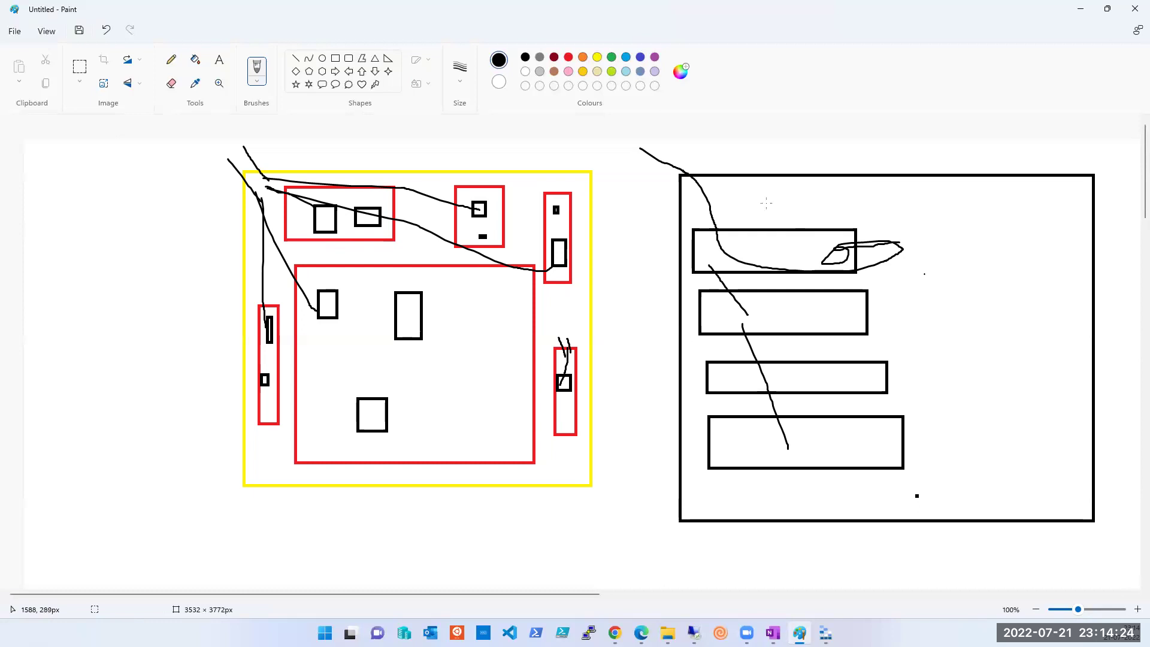
key("ctrl+z")
key("ctrl+z")
key("ctrl+z")
key("ctrl+z")
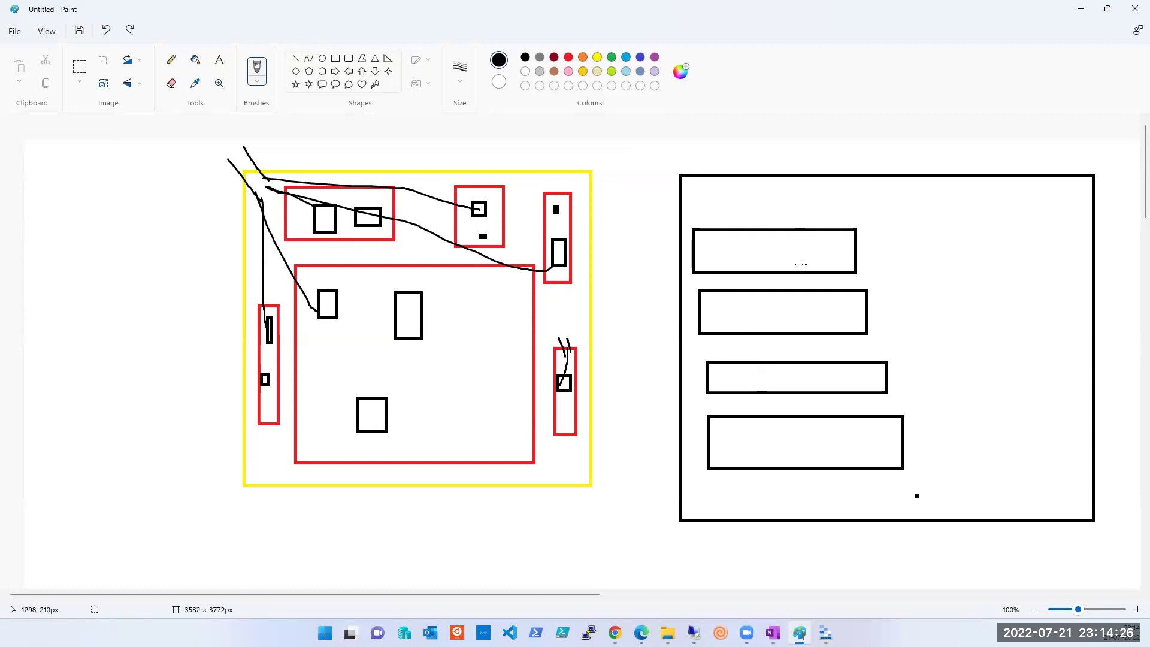
Mark the top two bars with short vertical strokes and brush entry lines to the tall box in the large red rectangle
left_click_drag(796, 204, 798, 242)
left_click_drag(803, 282, 806, 310)
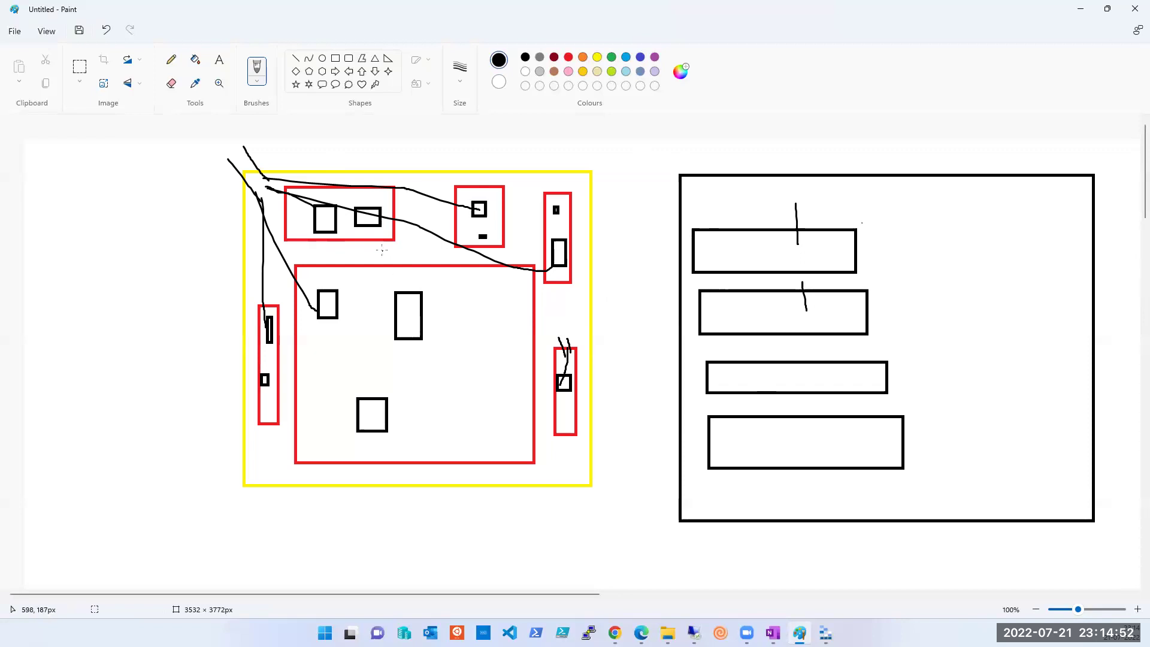
mouse_move(410, 252)
left_mouse_down()
mouse_move(425, 281)
mouse_move(411, 296)
left_mouse_up()
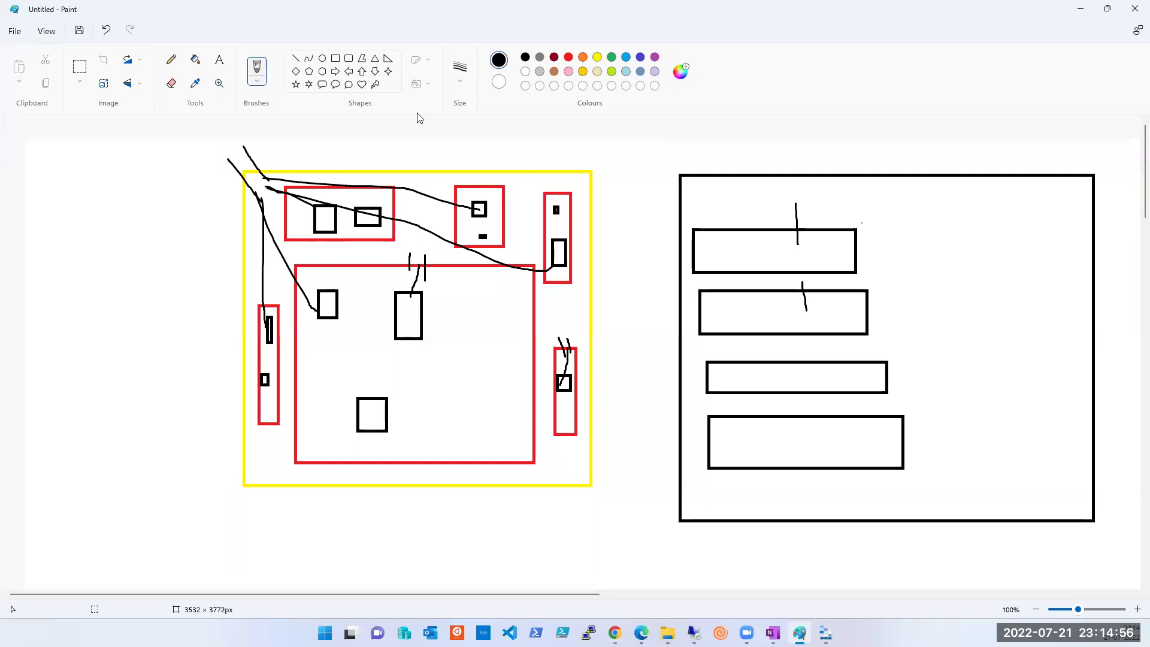
mouse_move(414, 160)
left_mouse_down()
mouse_move(423, 178)
mouse_move(441, 175)
mouse_move(467, 220)
mouse_move(420, 289)
left_mouse_up()
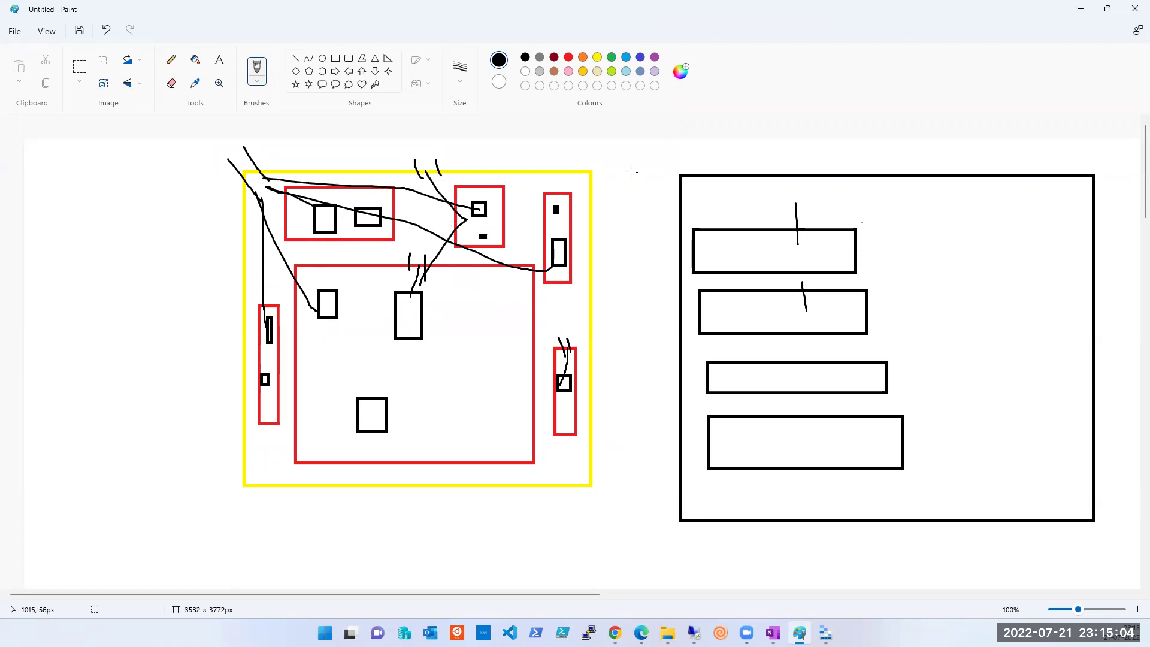
Brush two short lines at the large black rectangle's upper-left corner and undo them
mouse_move(632, 159)
left_mouse_down()
mouse_move(690, 190)
mouse_move(656, 203)
mouse_move(675, 215)
left_mouse_up()
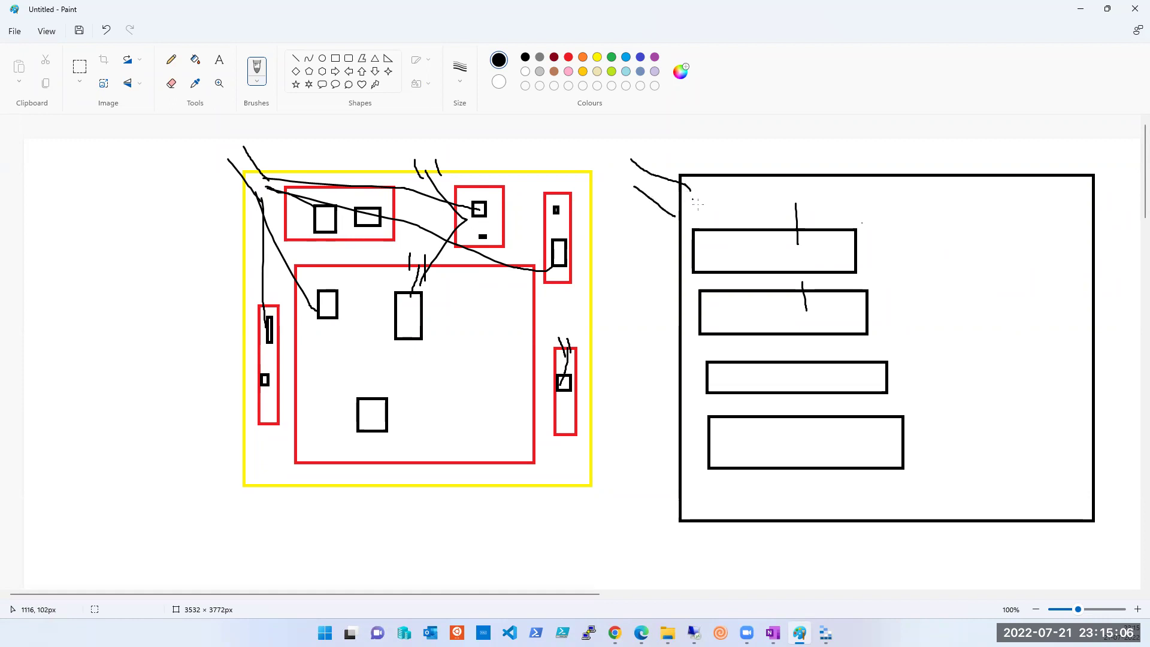
key("ctrl+z")
key("ctrl+z")
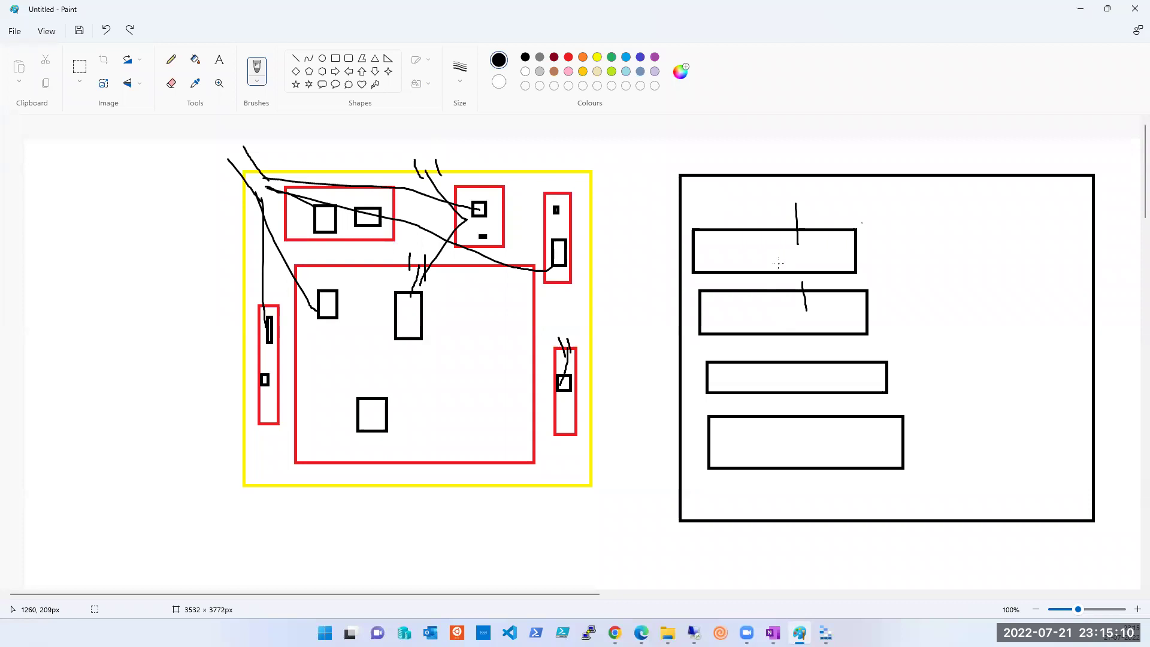
Draw a downward arrow into the top bar and a line leading outward from each of the three bars below
left_click_drag(752, 211, 757, 240)
mouse_move(746, 240)
left_mouse_down()
mouse_move(756, 249)
mouse_move(761, 237)
left_mouse_up()
left_click_drag(848, 309, 998, 307)
left_click_drag(868, 381, 933, 370)
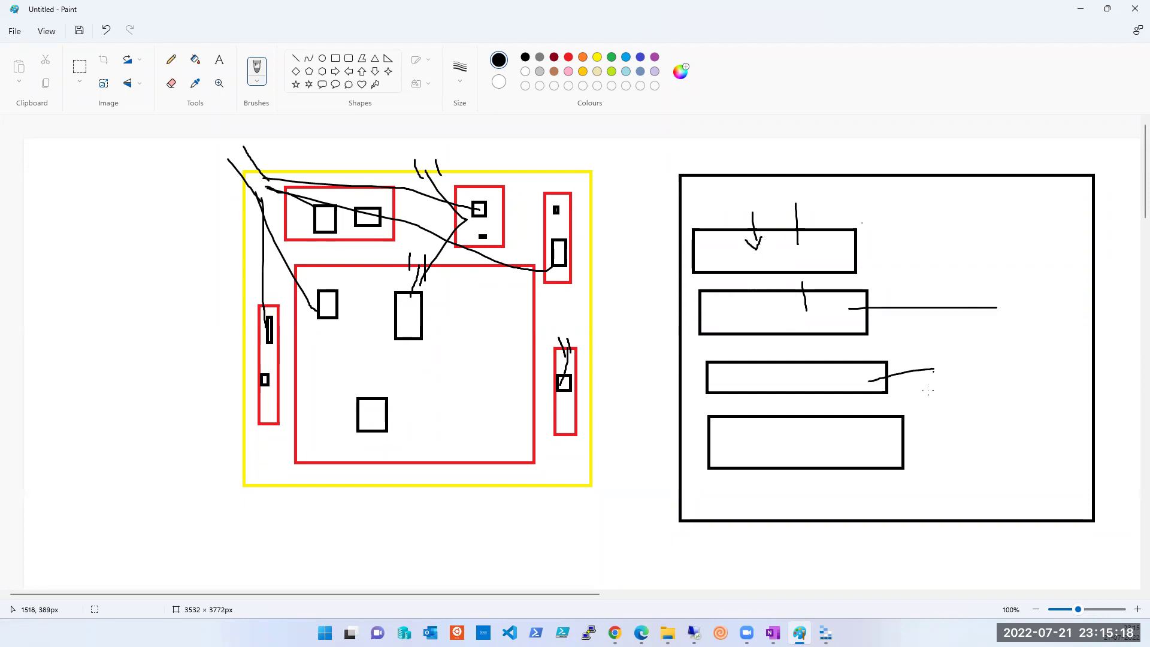
left_click_drag(872, 456, 932, 421)
Switch back to the Azure portal in Chrome and examine the role assignments and inherited scopes in tsoftsession52's Access Control (IAM)
mouse_move(616, 633)
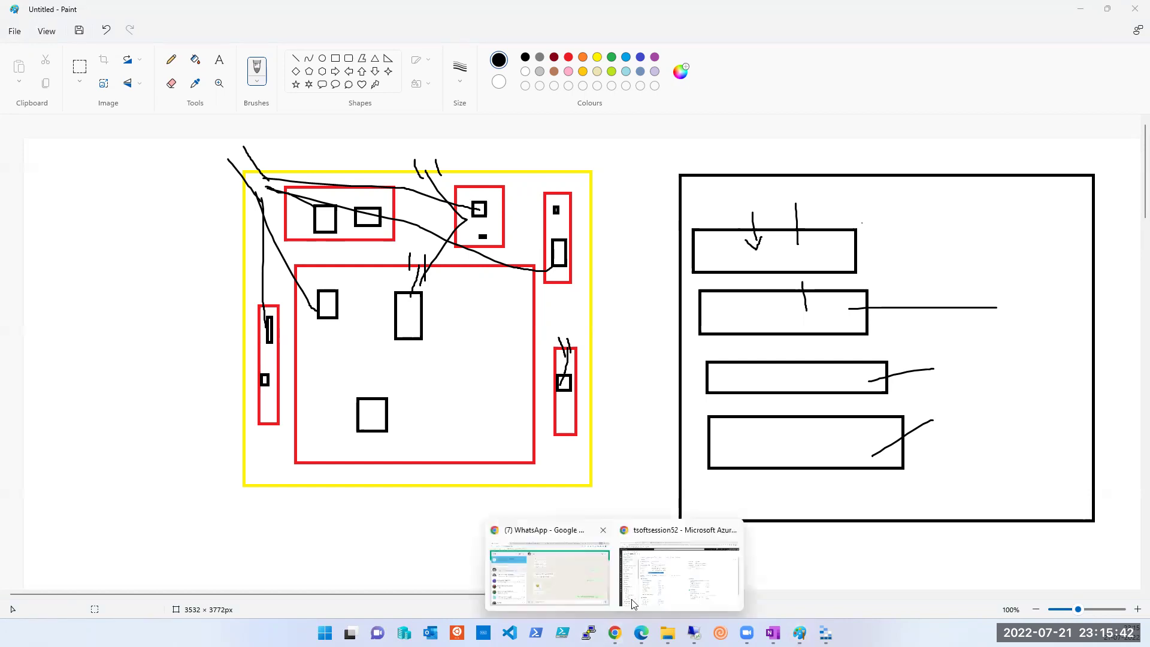
left_click(667, 581)
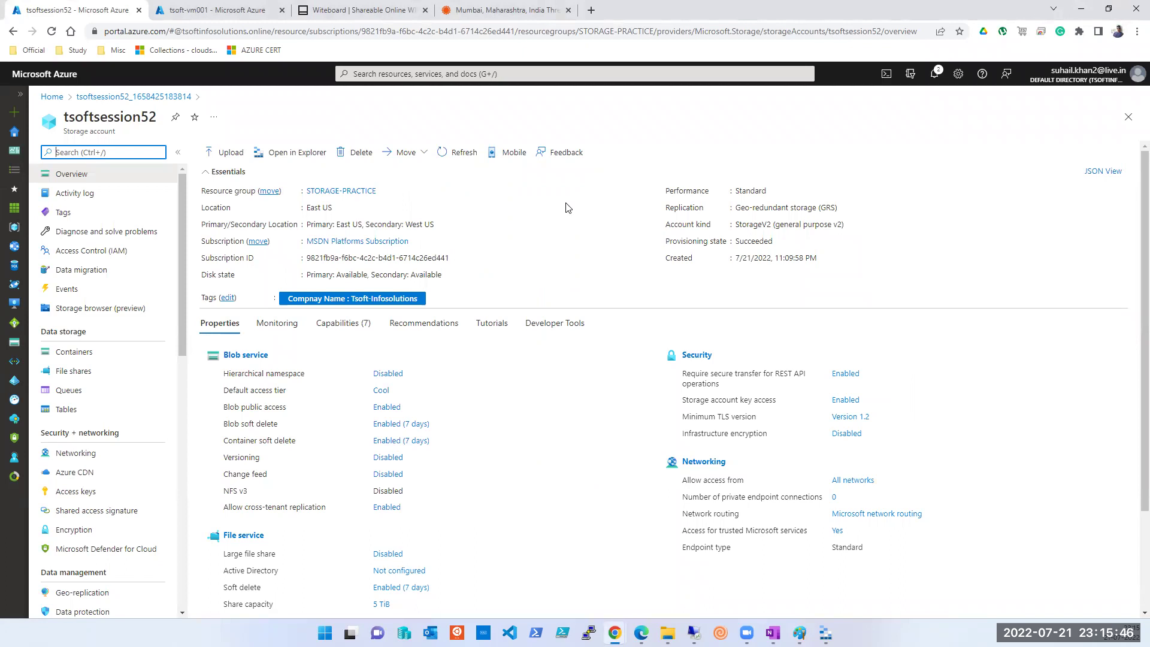
left_click(104, 250)
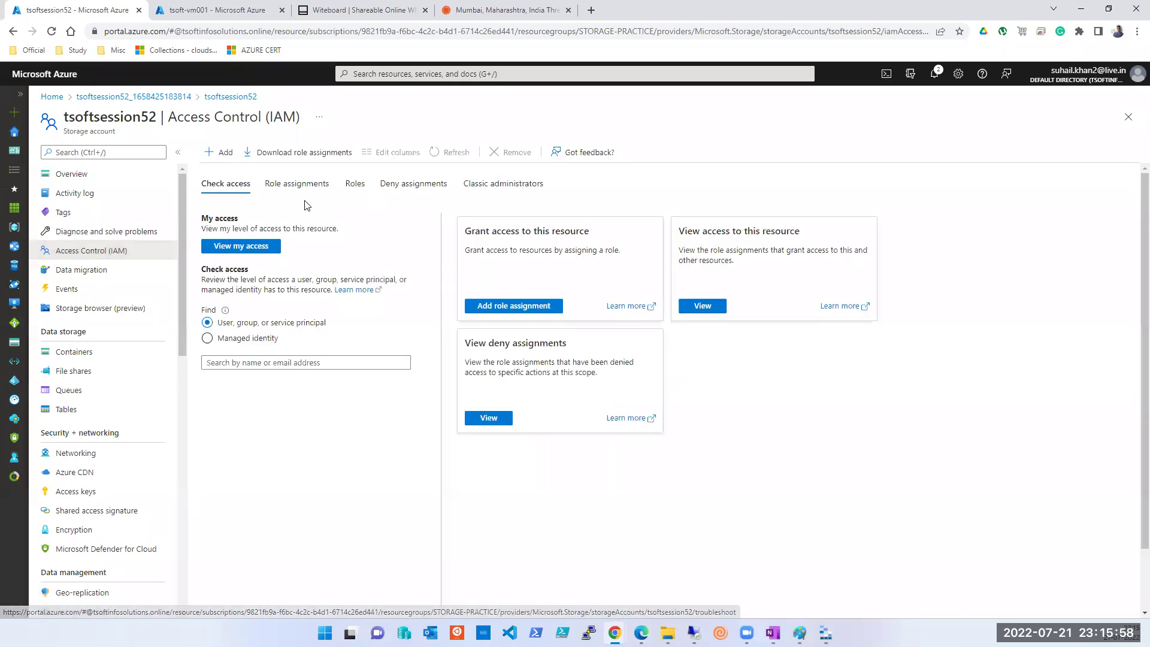
left_click(305, 192)
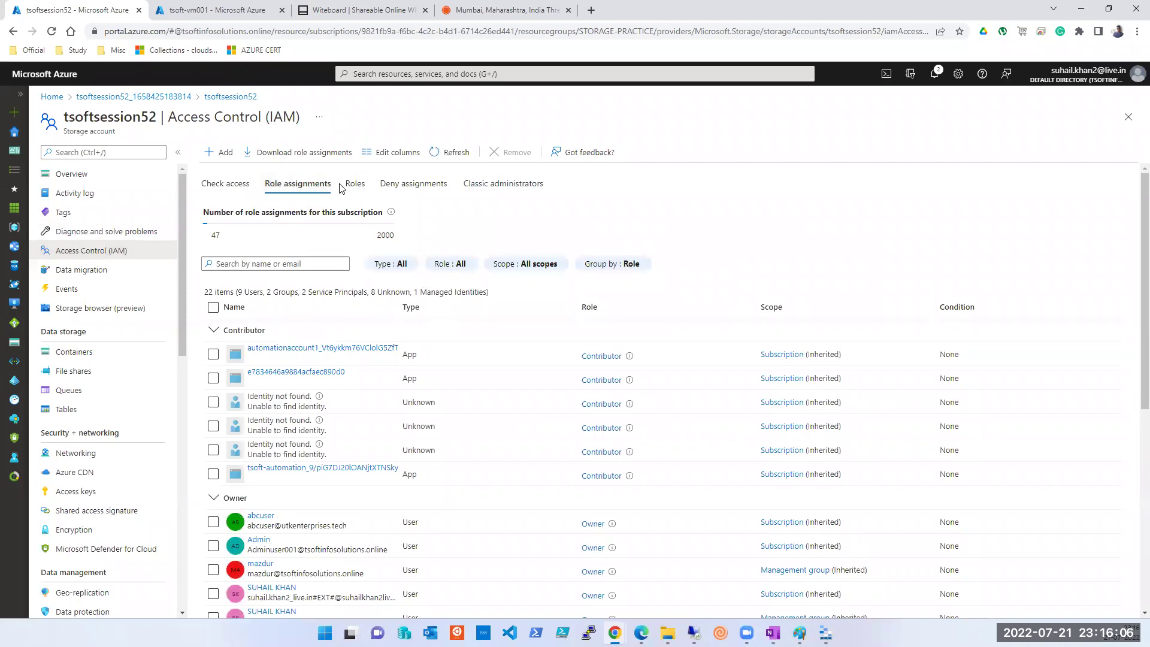
scroll(488, 422, "down", 3)
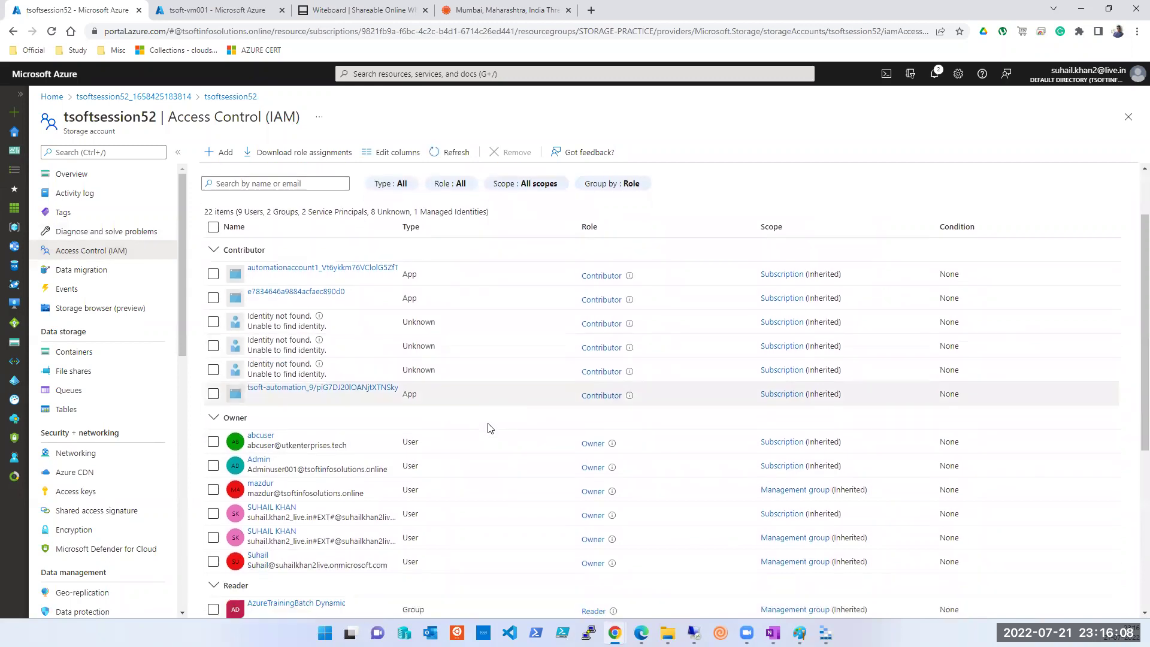
scroll(488, 425, "down", 5)
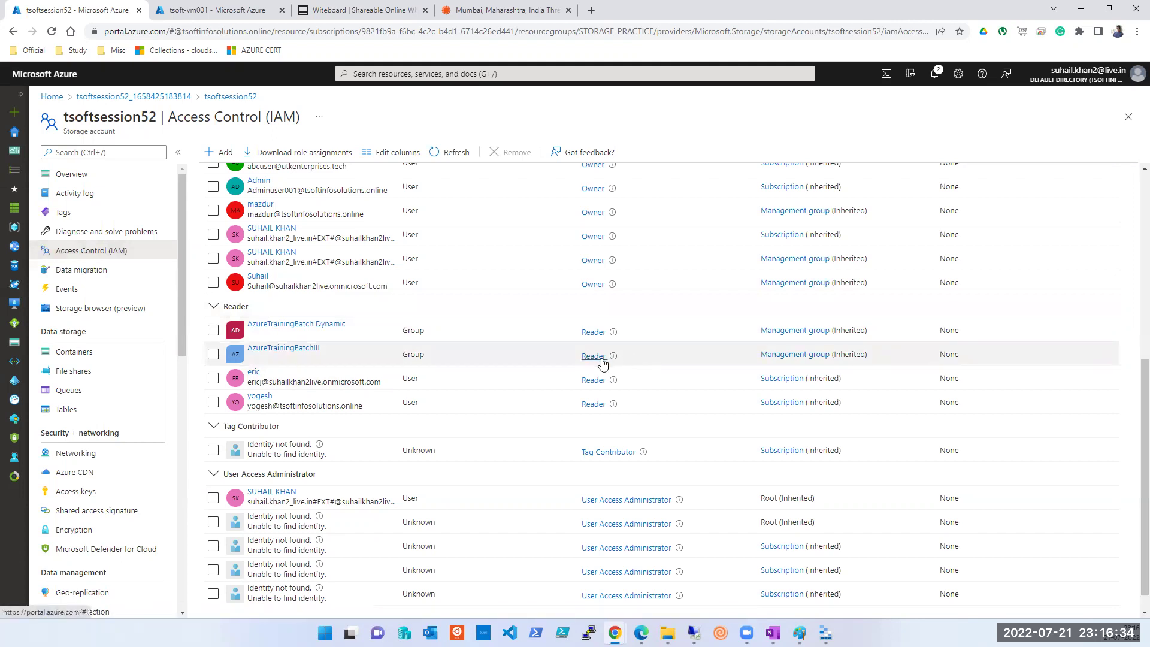
double_click(845, 356)
scroll(347, 378, "up", 4)
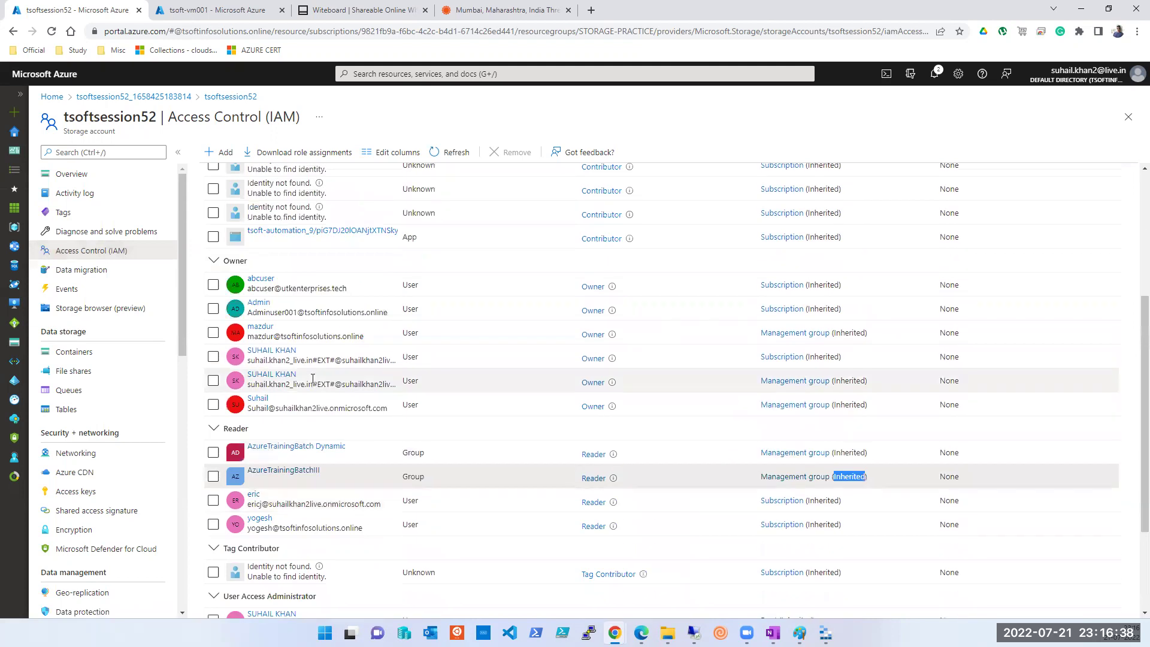
Review the Contributor, Owner and Reader role assignments in Access Control (IAM) and return to tsoftsession52's overview
scroll(264, 443, "up", 2)
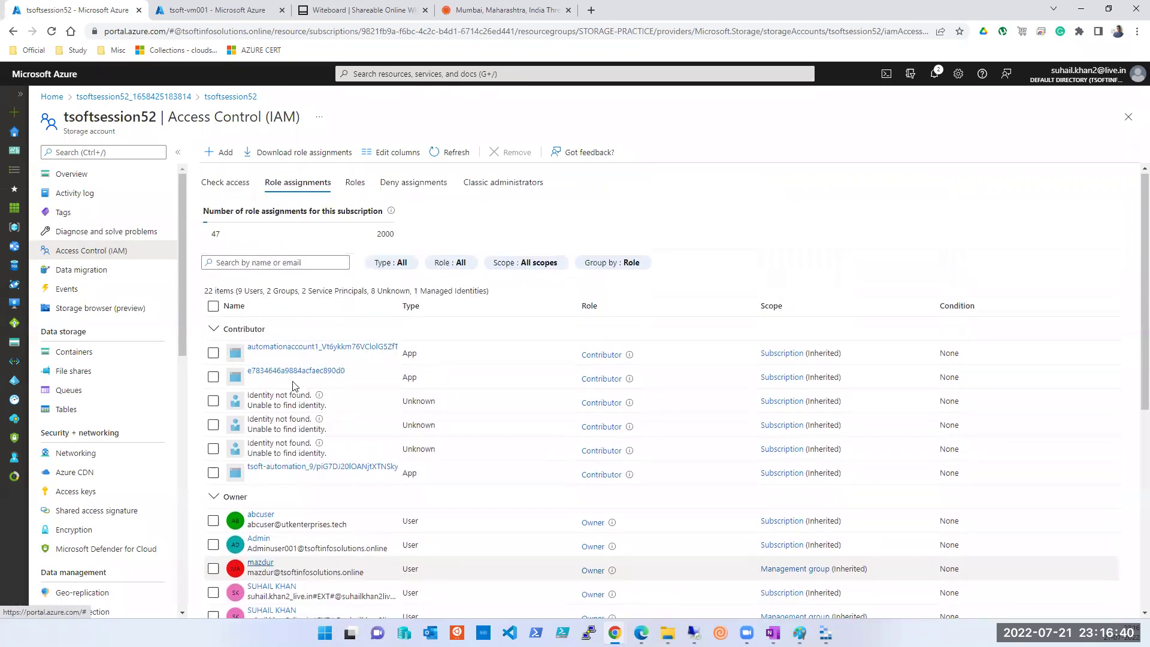
scroll(587, 414, "down", 2)
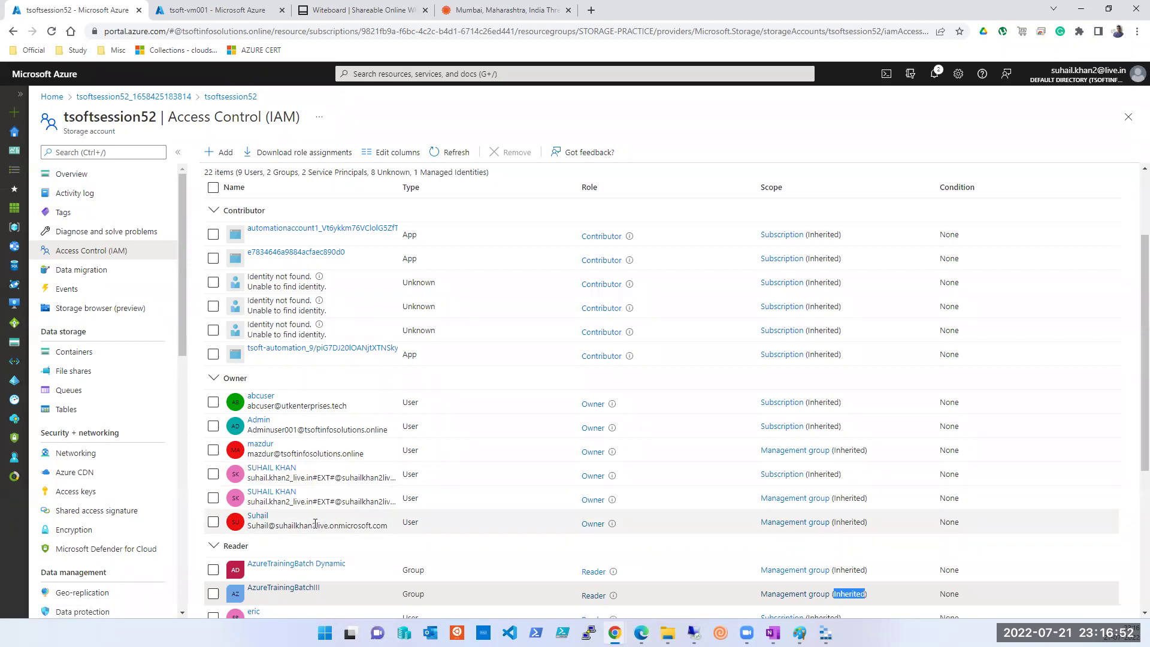
scroll(314, 499, "up", 2)
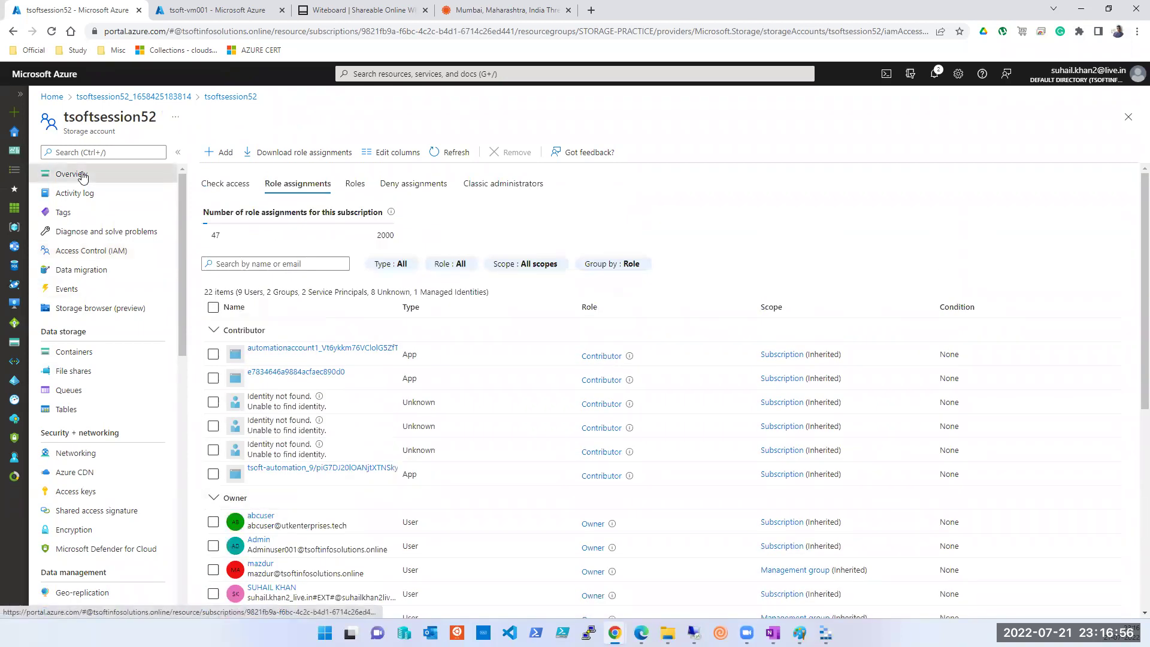
left_click(82, 175)
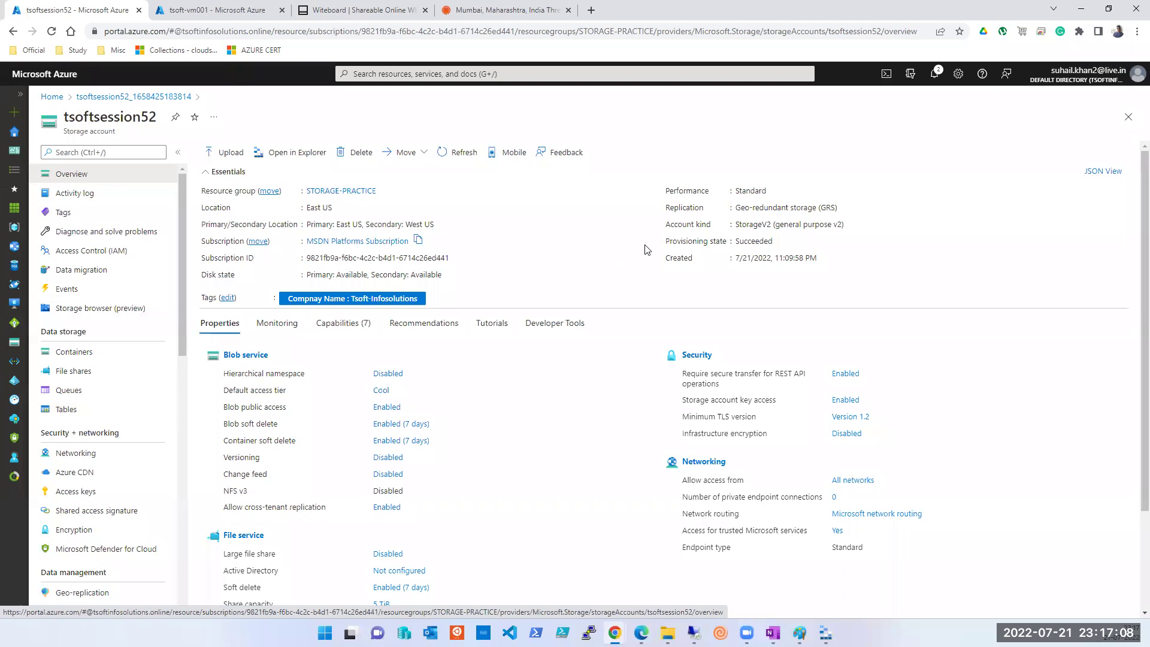
Revisit the Role assignments and Check access views of Access Control (IAM) and go back to the storage account's overview
left_click(127, 251)
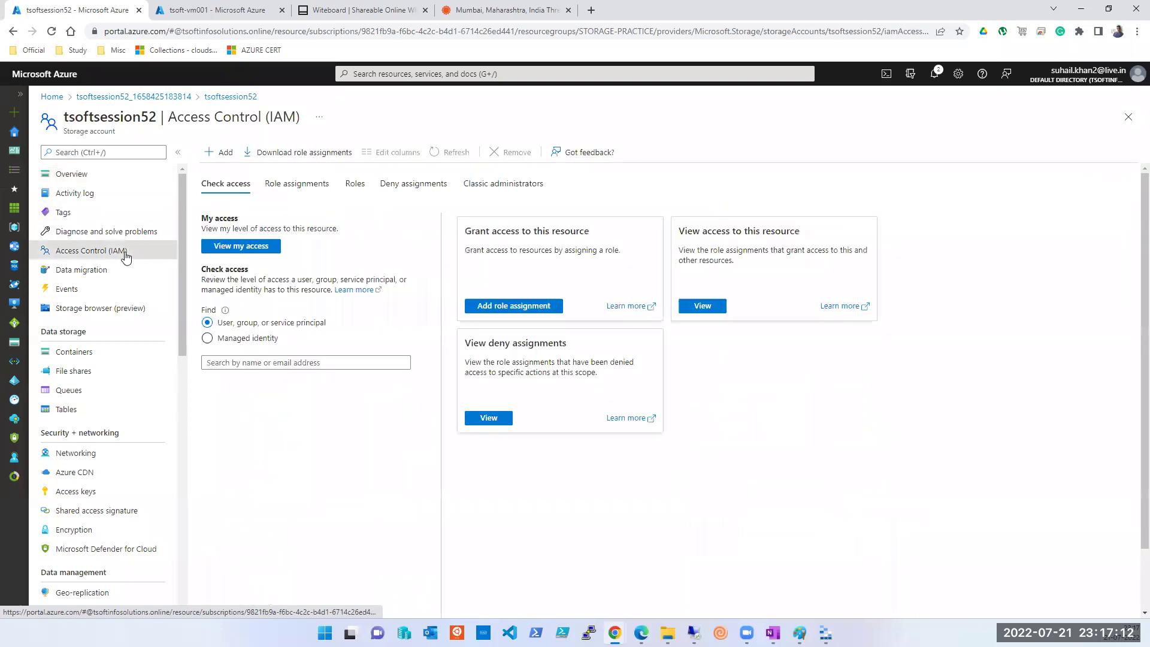
left_click(302, 186)
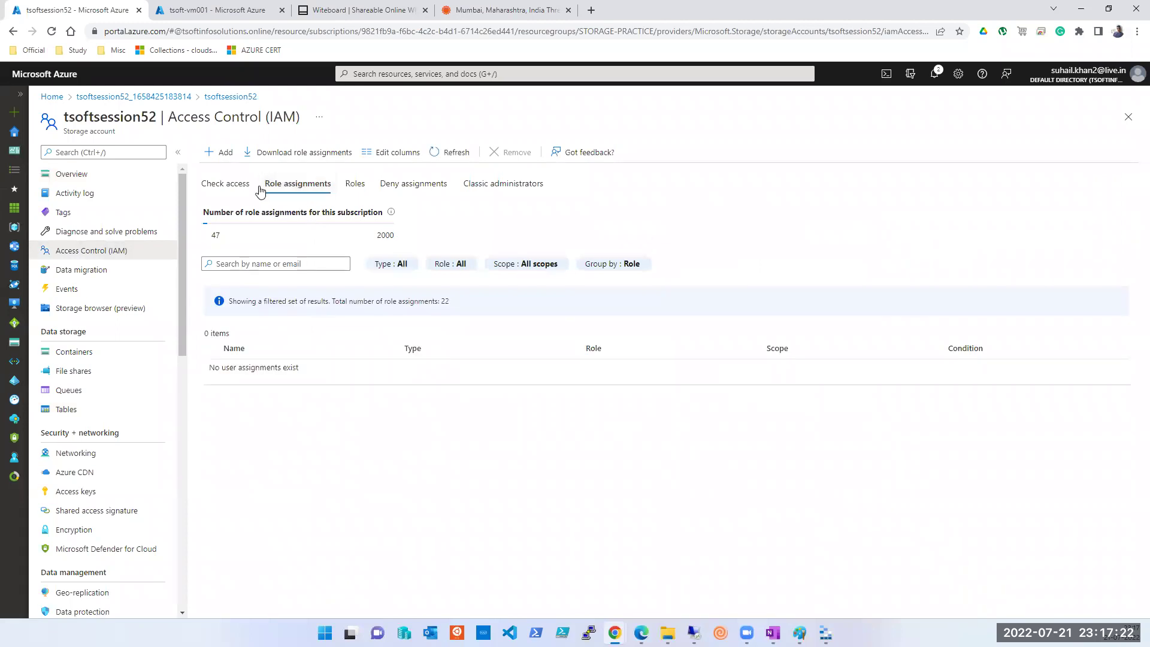
left_click(243, 191)
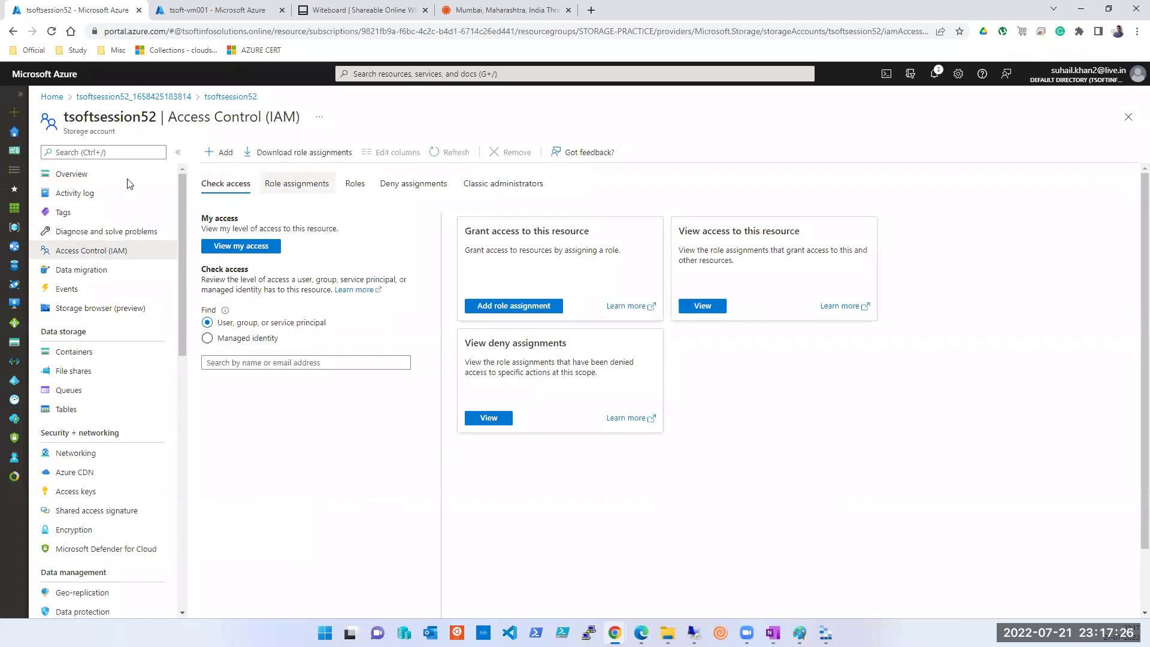
left_click(71, 177)
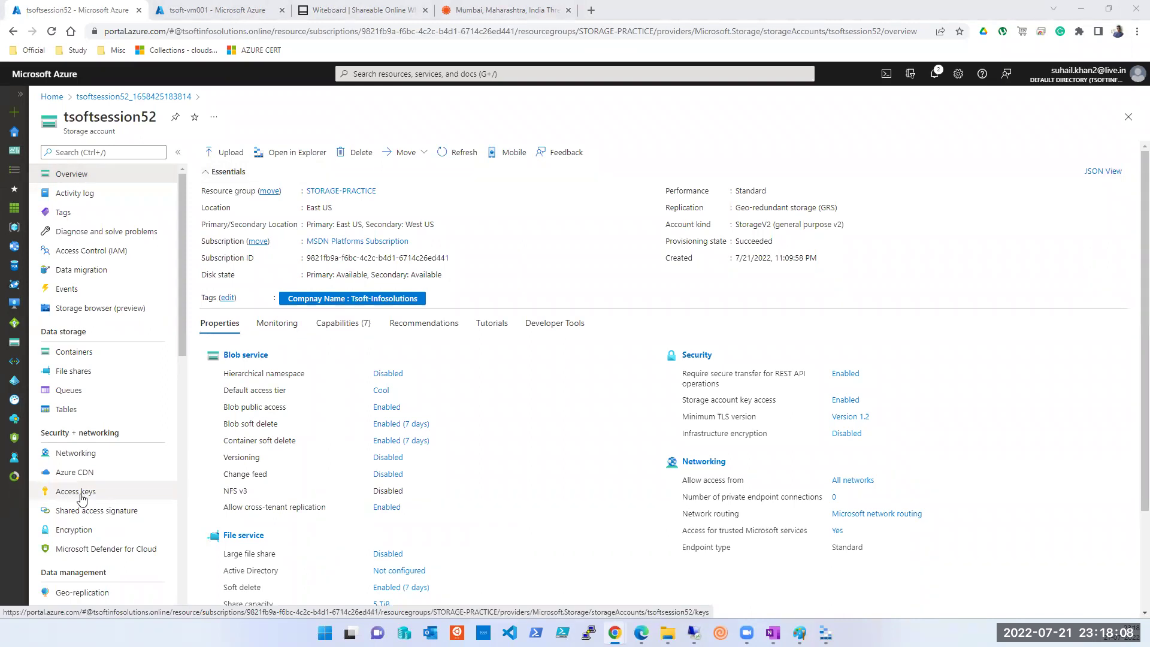
Glance at Microsoft Azure Storage Explorer, and back in the portal view tsoftsession52's Access keys page before returning to the overview
key("alt+Tab")
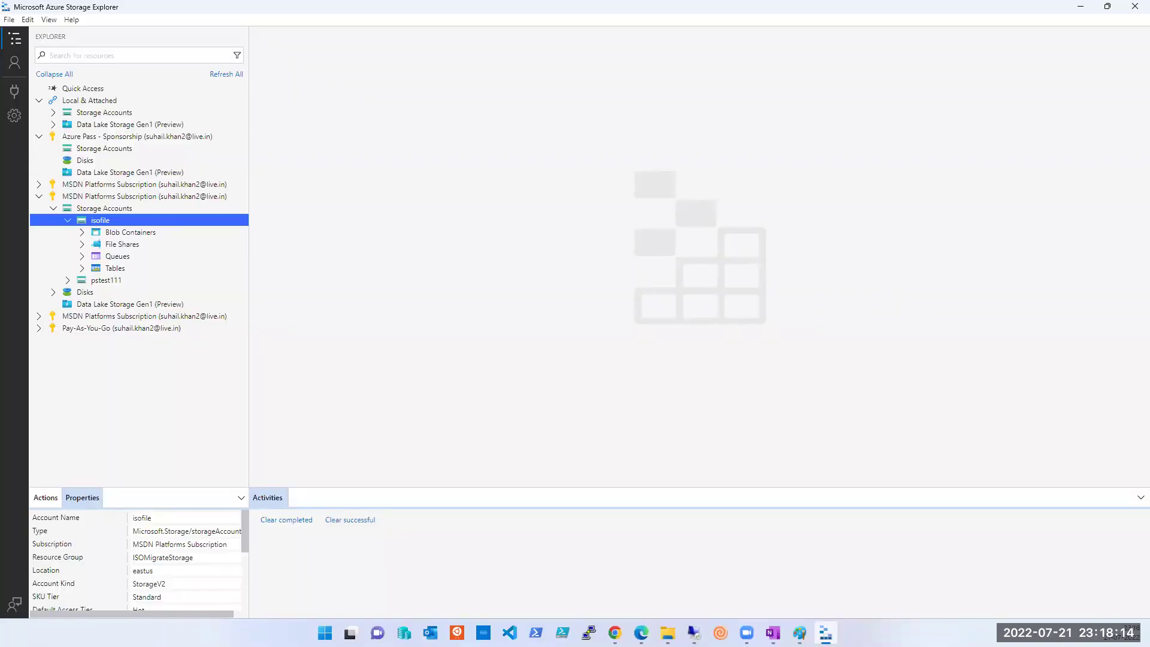
key("alt+Tab")
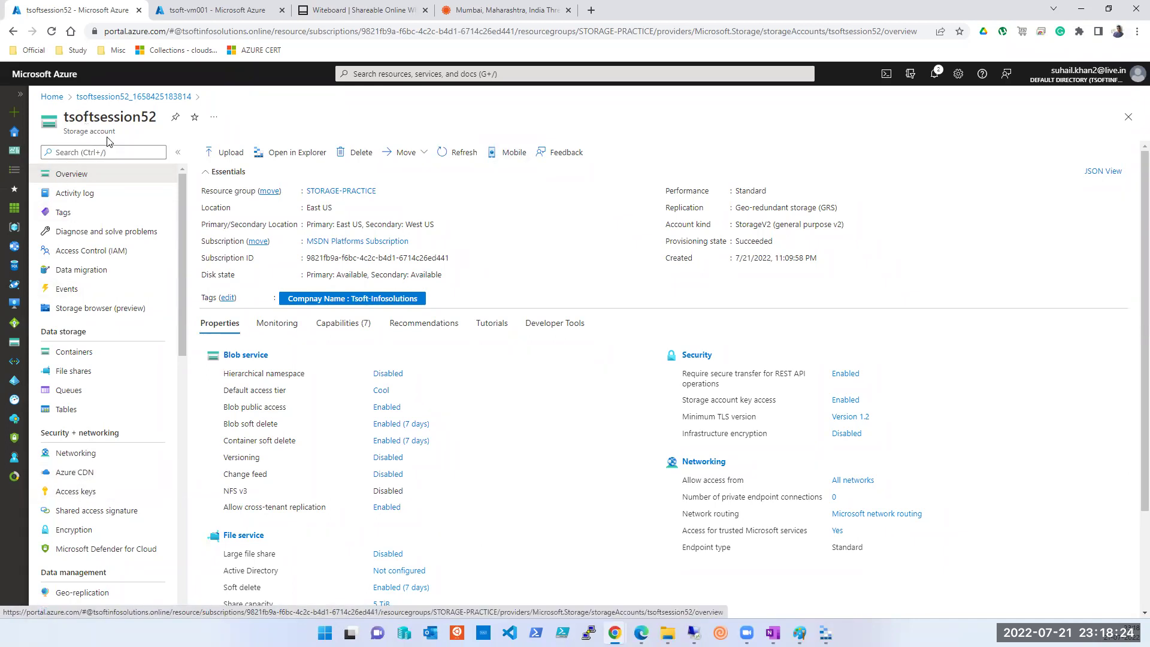
triple_click(78, 132)
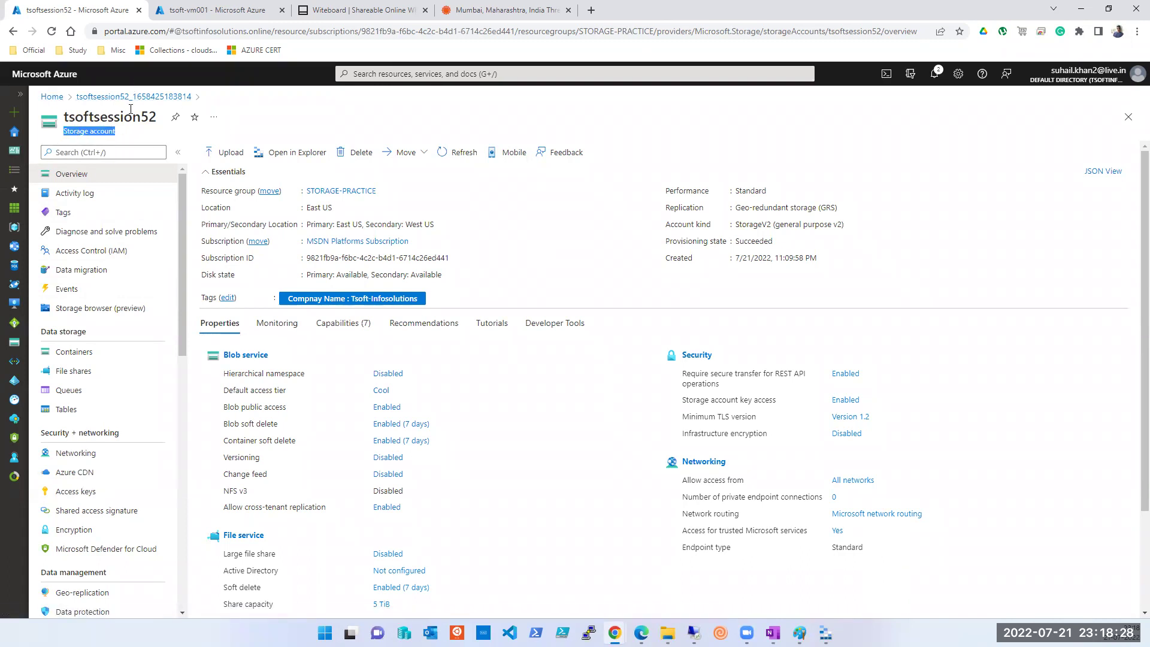
left_click(78, 126)
left_click(93, 494)
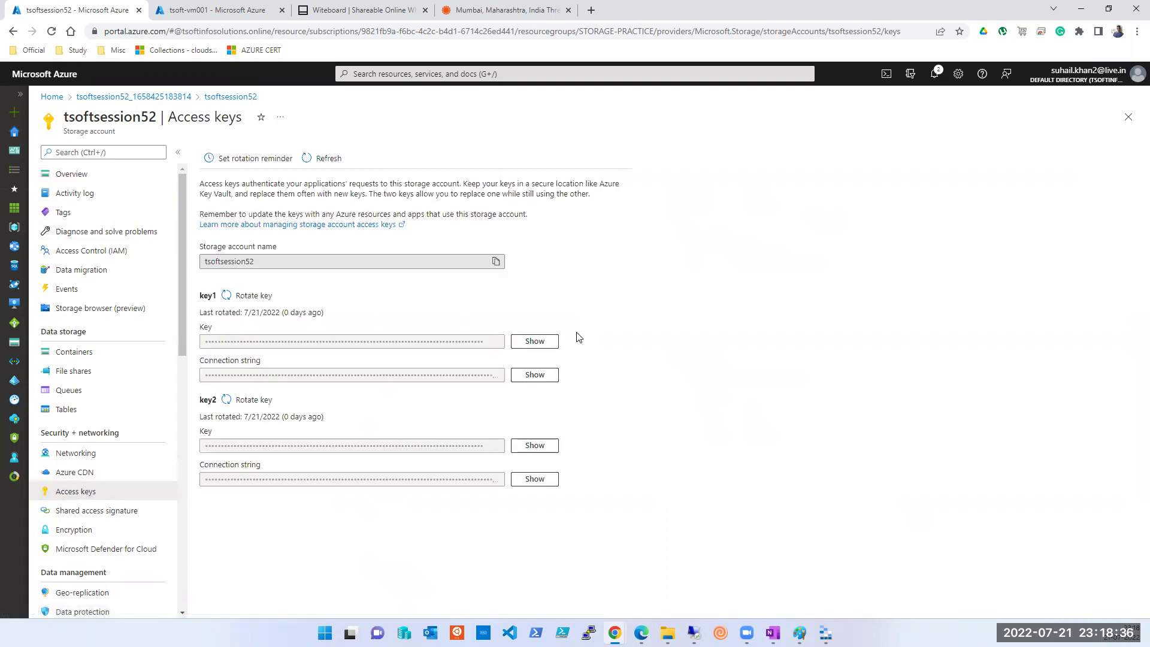
left_click(79, 177)
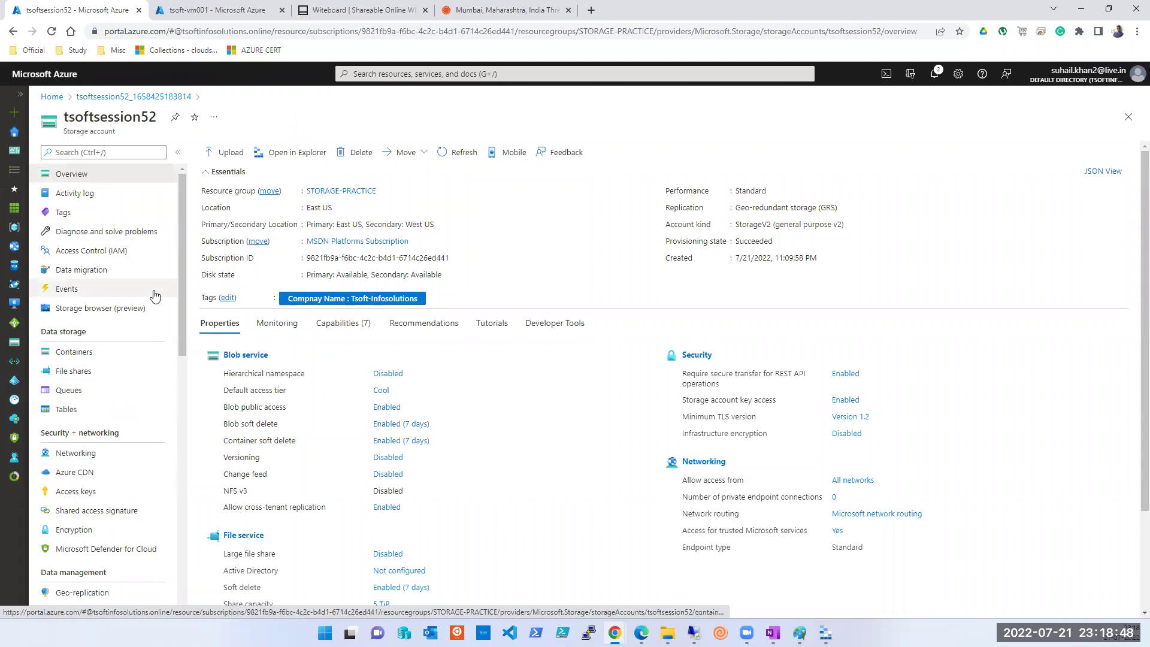
Check the Paint diagram, and back in Chrome view tsoftsession52's Activity log, Tags and Diagnose and solve problems pages
left_click(799, 633)
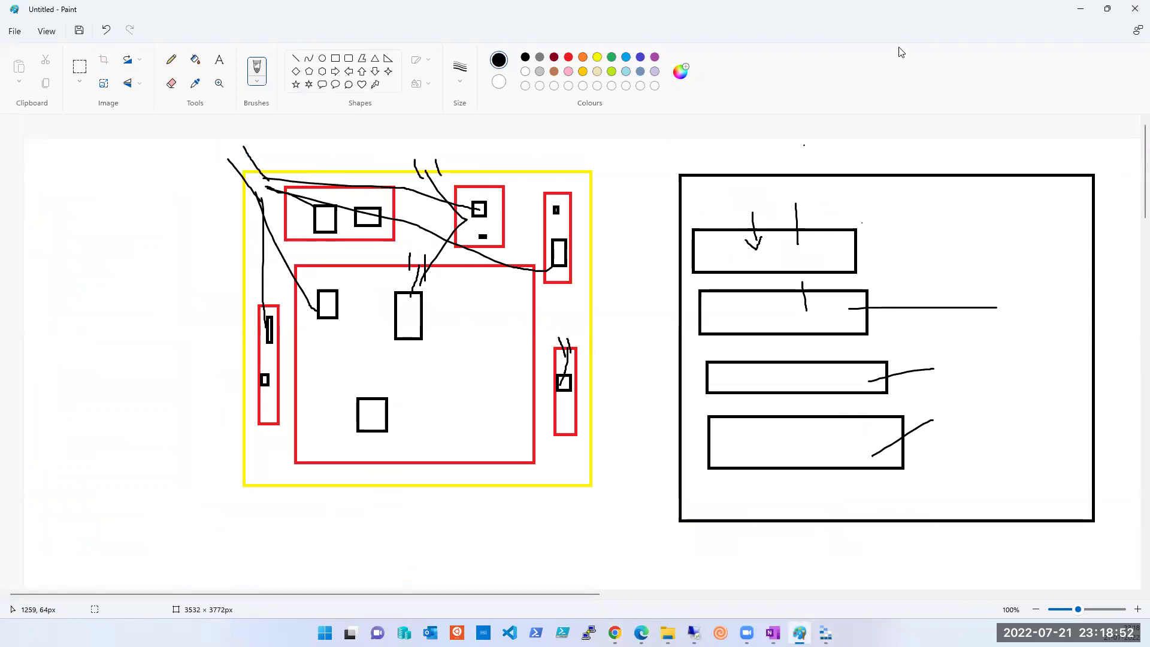
left_click(1077, 12)
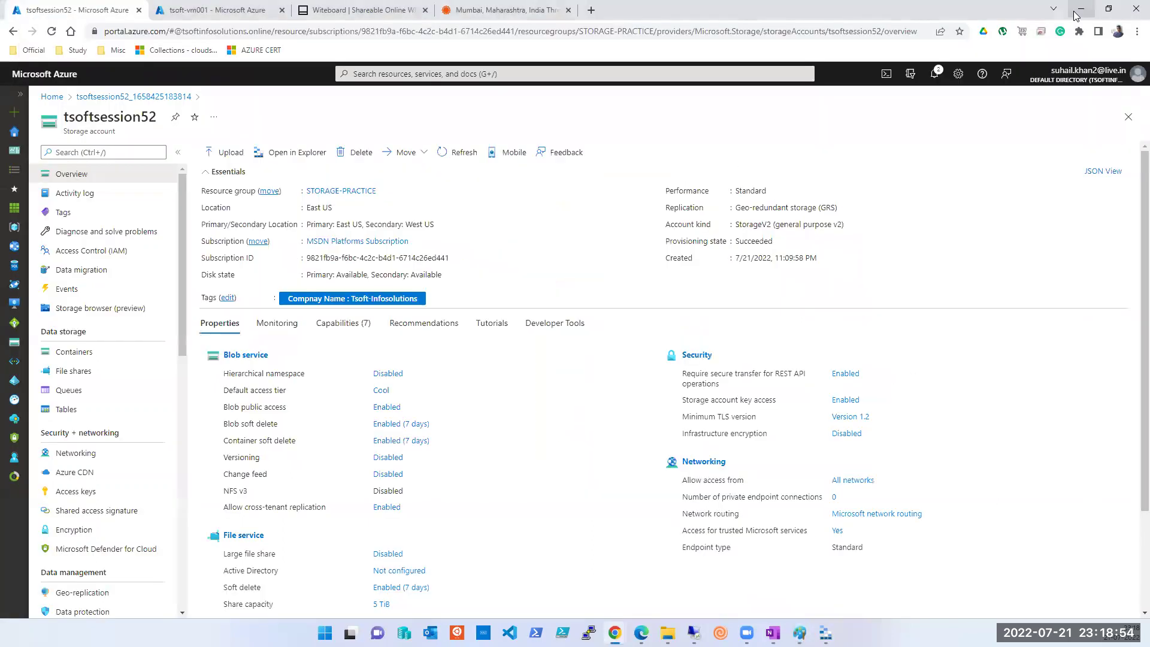
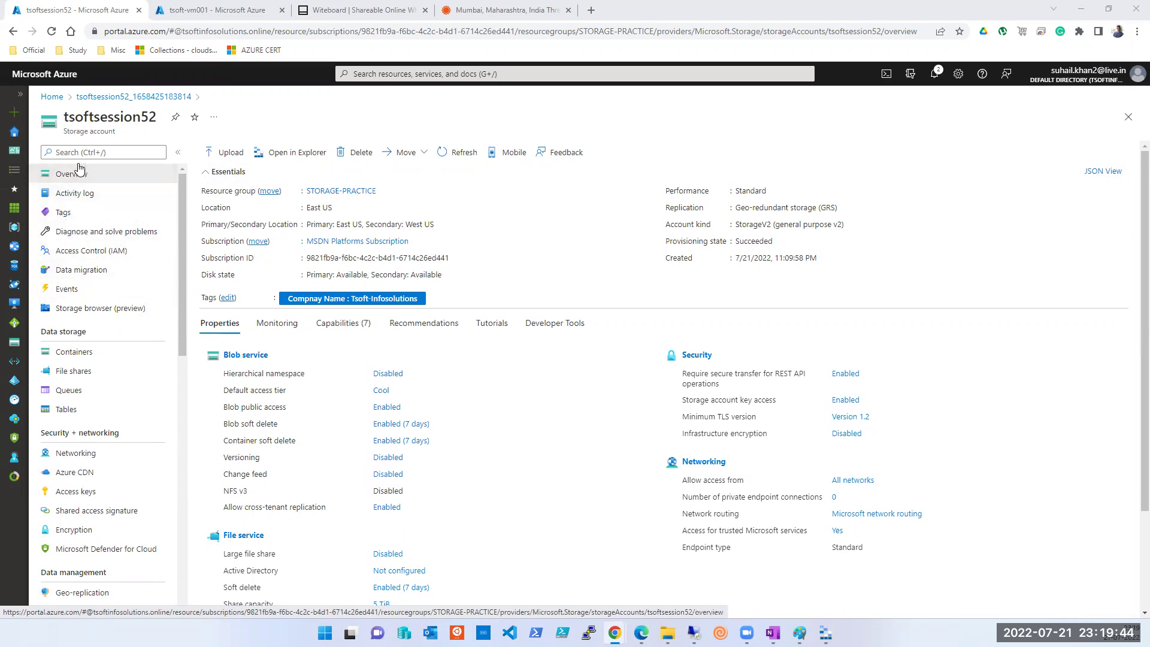
left_click(70, 196)
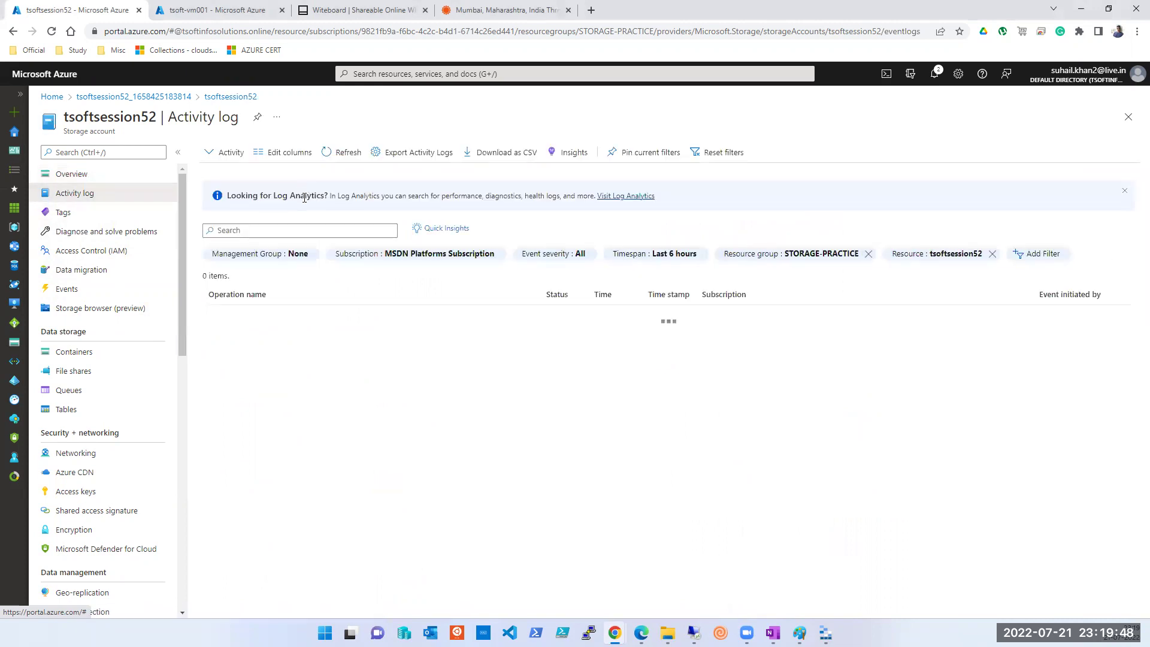
left_click(61, 213)
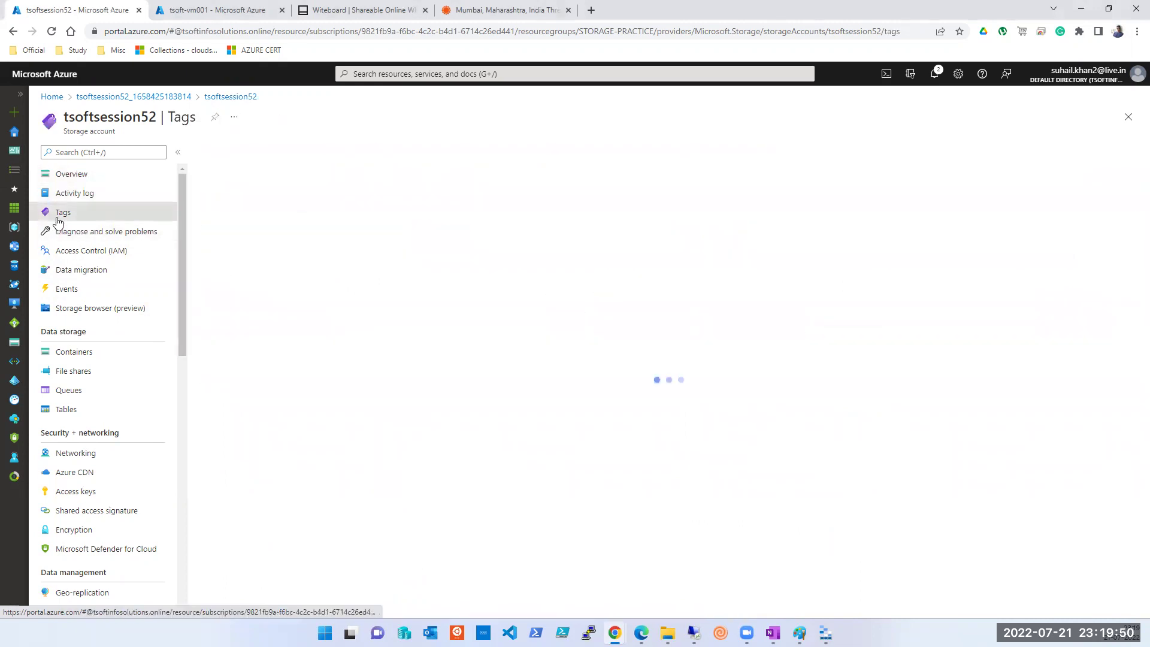
left_click(78, 238)
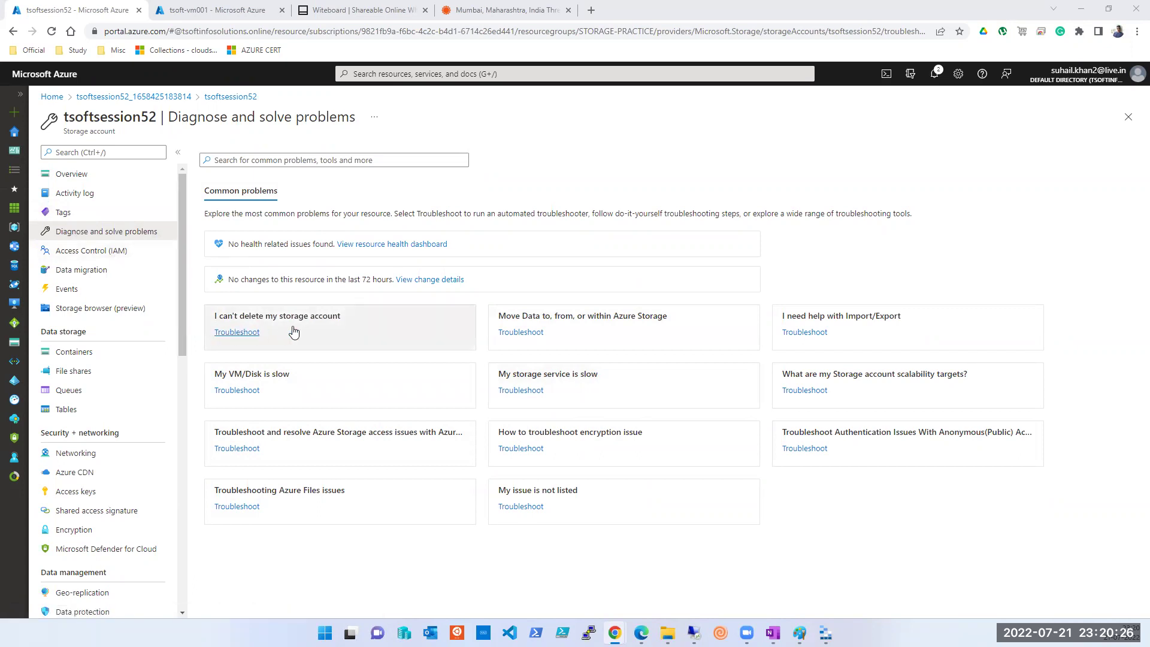
View the storage account's Access Control (IAM), Data migration, Events and Storage browser (preview) pages
left_click(89, 252)
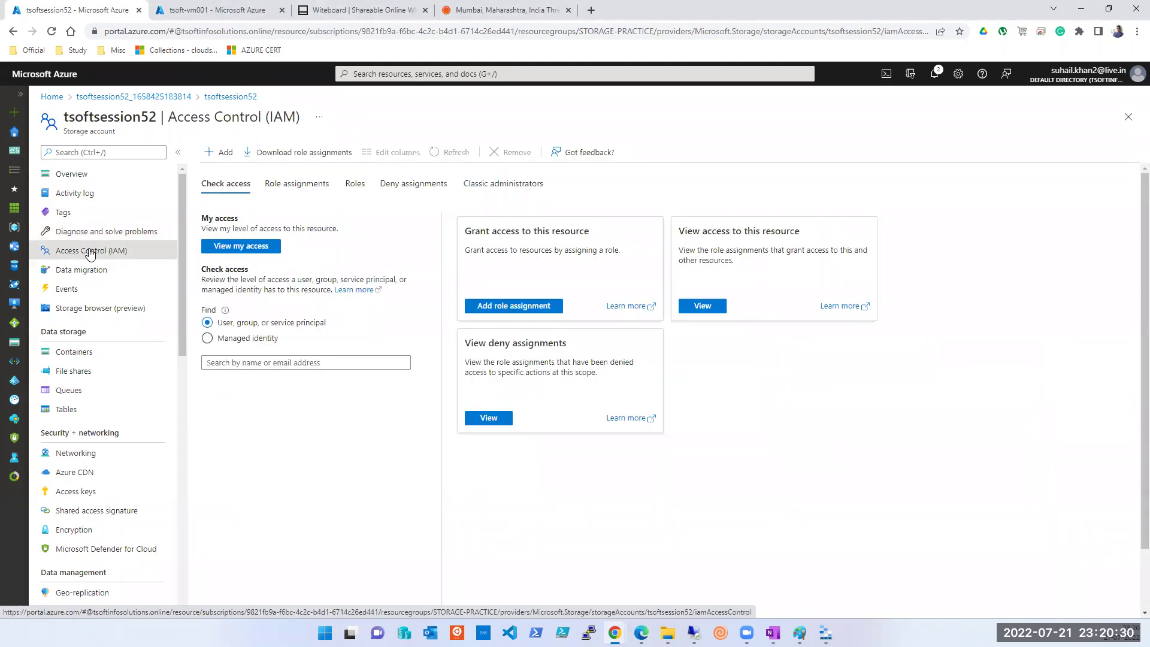
left_click(95, 273)
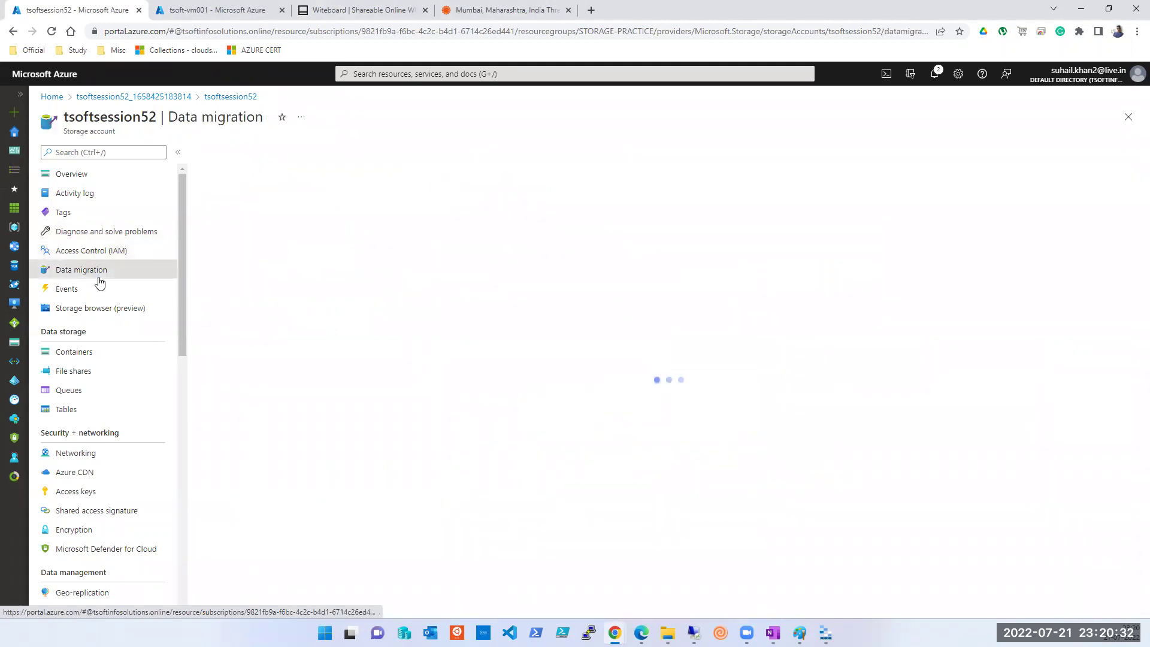
left_click(72, 306)
left_click(75, 292)
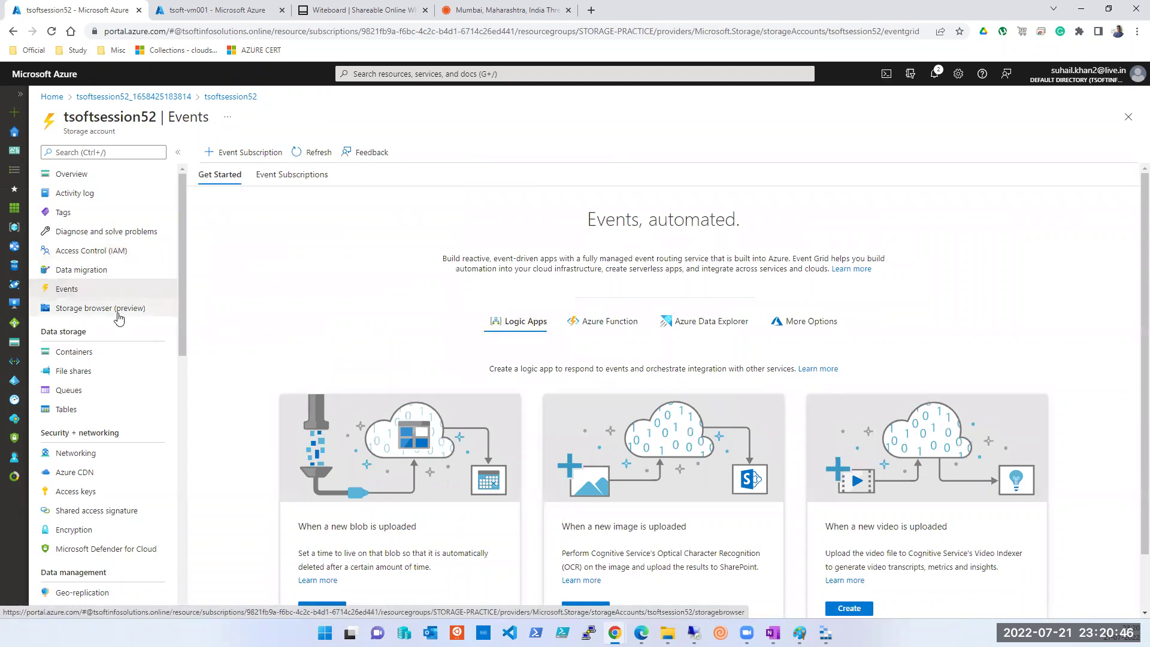
left_click(118, 318)
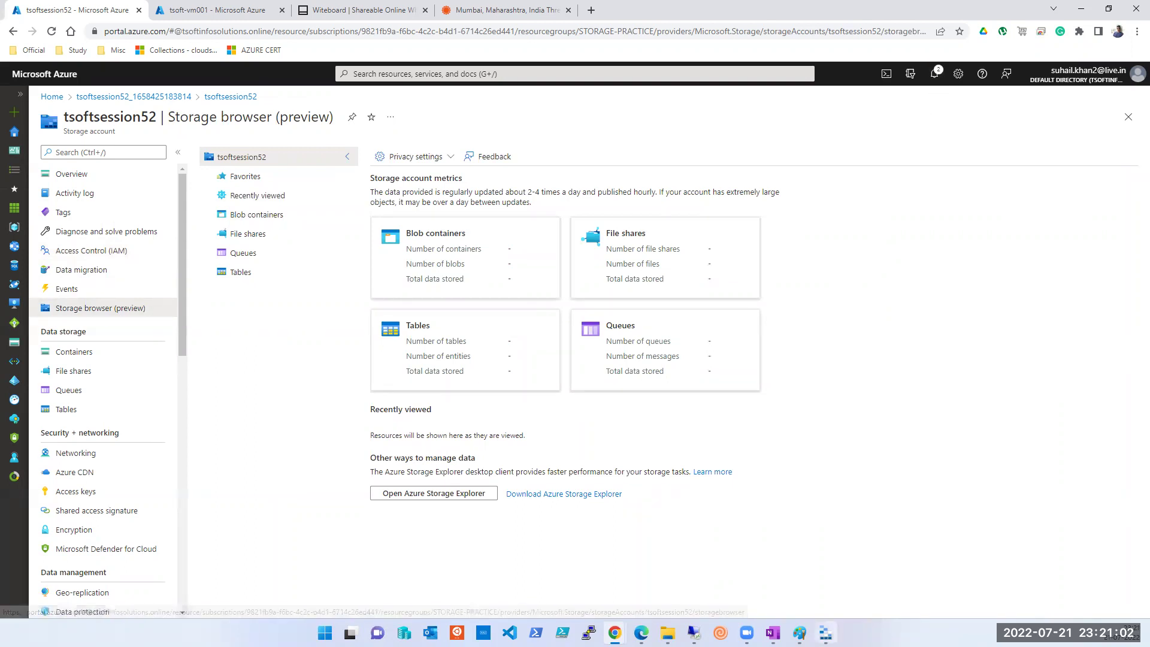
Compare the portal's Storage browser (preview) with the Microsoft Azure Storage Explorer desktop application
key("alt+Tab")
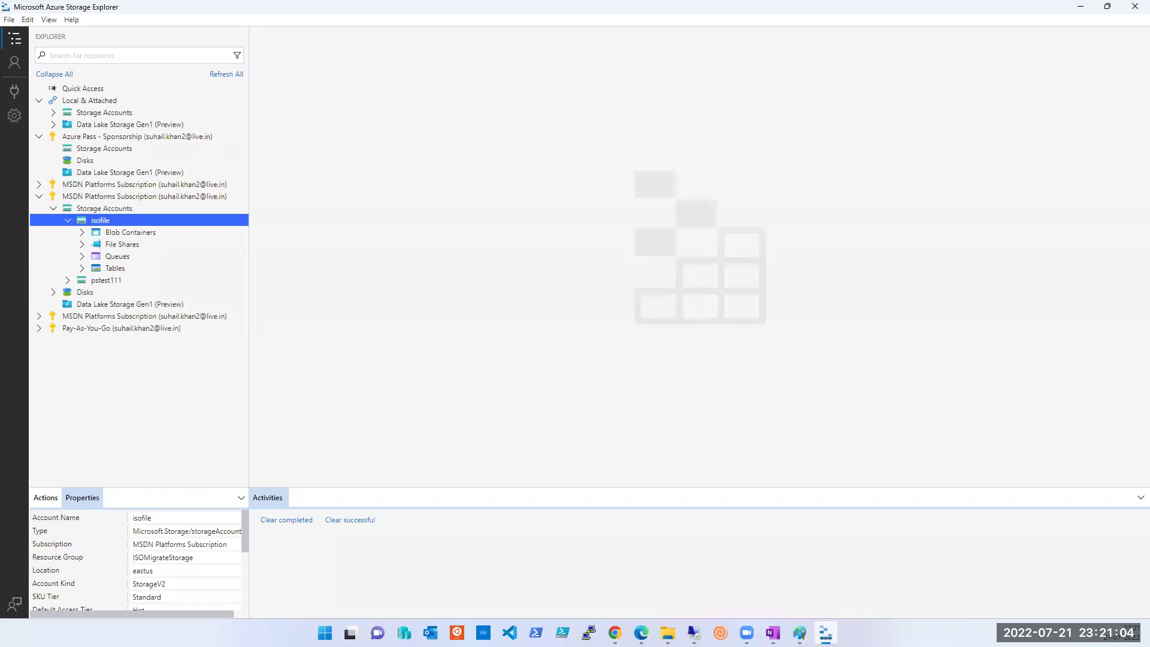
key("alt+Tab")
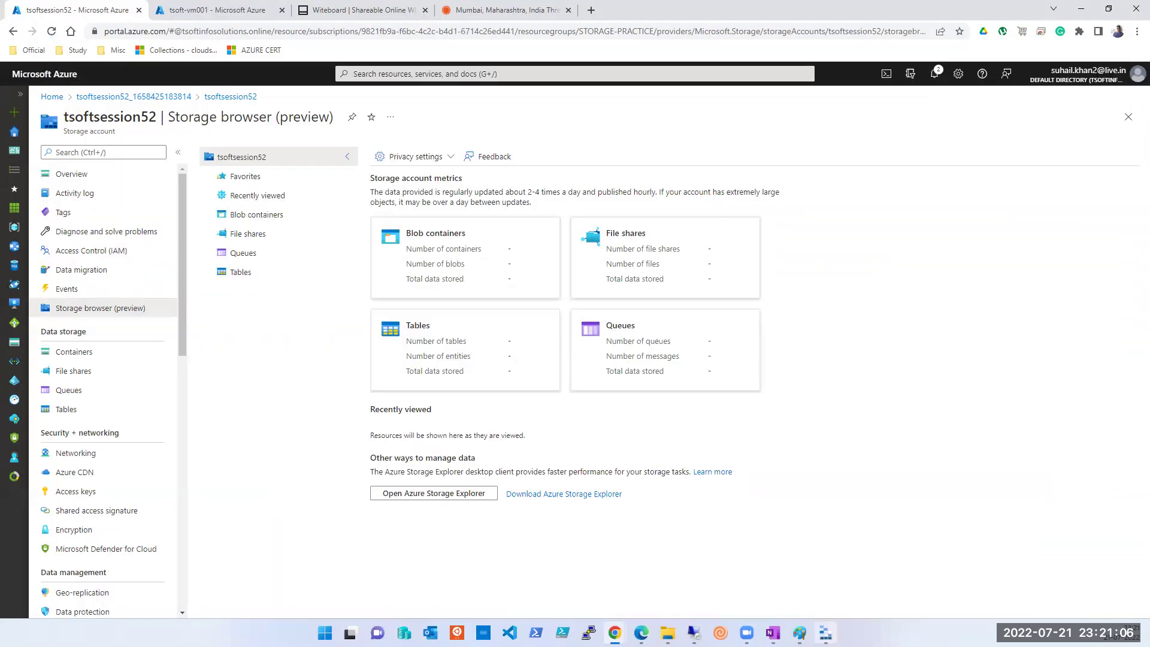
key("alt+Tab")
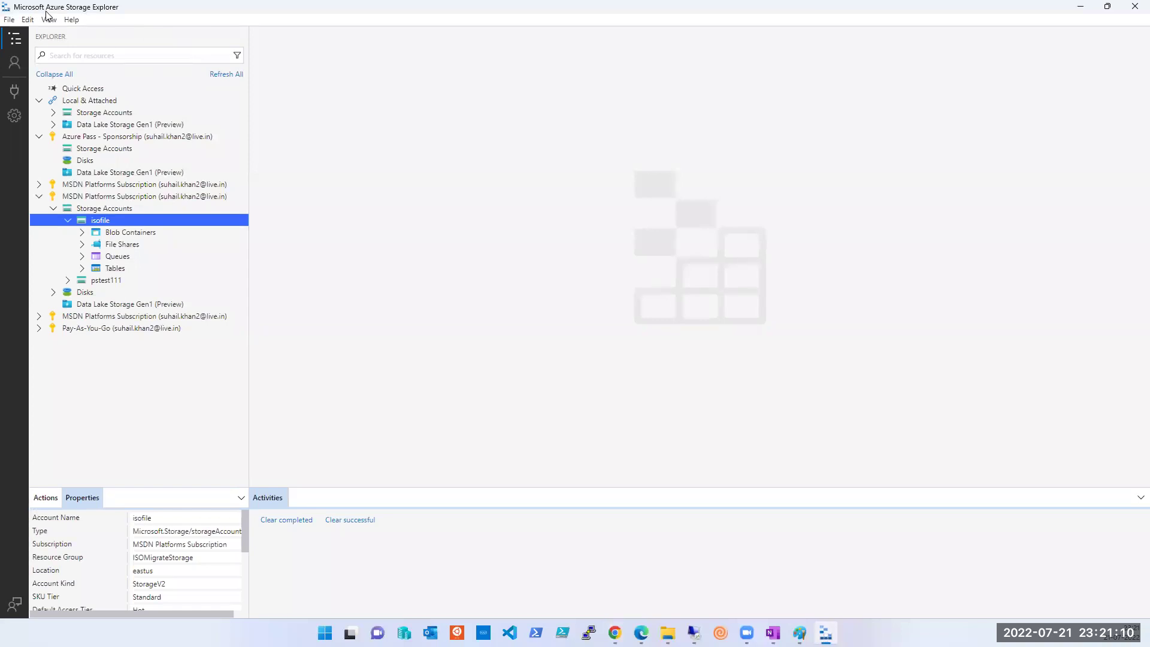
left_click(1081, 6)
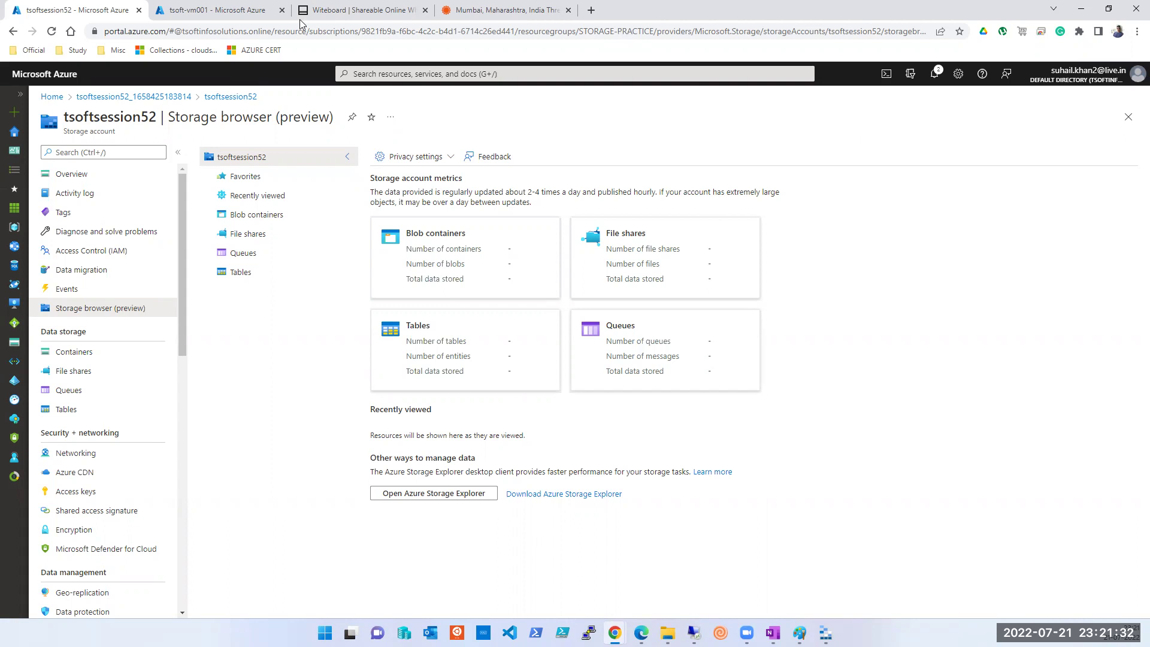
left_click(826, 633)
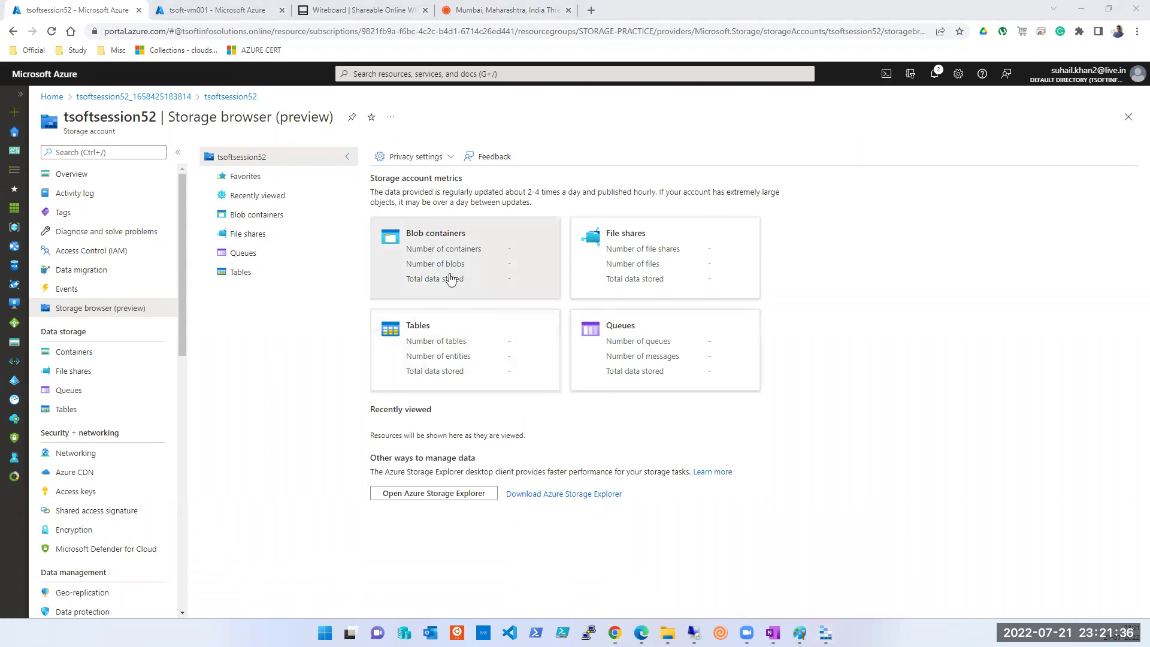
Open tsoftsession52's Containers page, and in Paint brush a steep line from the top bar down to the bottom bar of the four
left_click(93, 358)
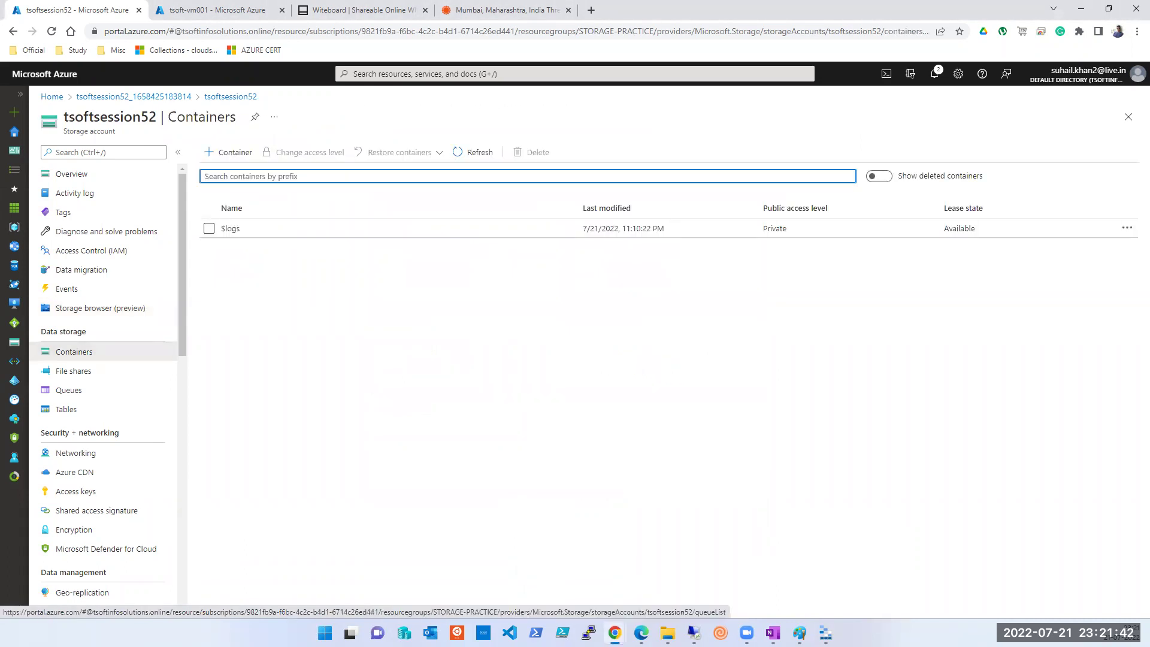
left_click(800, 633)
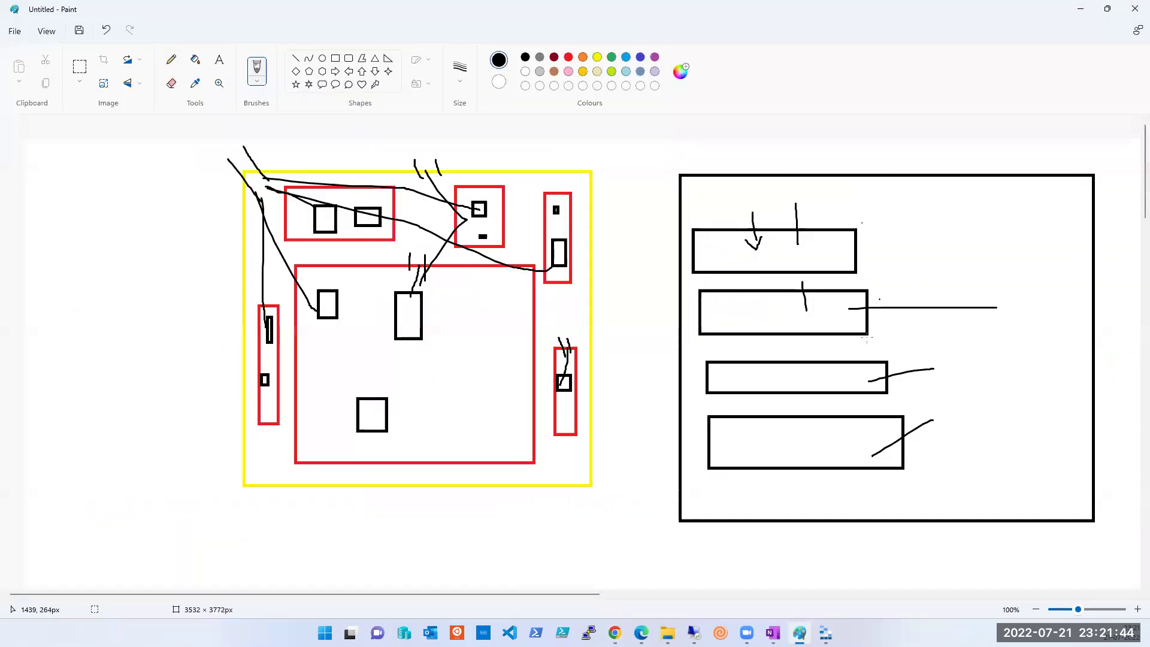
left_click_drag(838, 242, 862, 418)
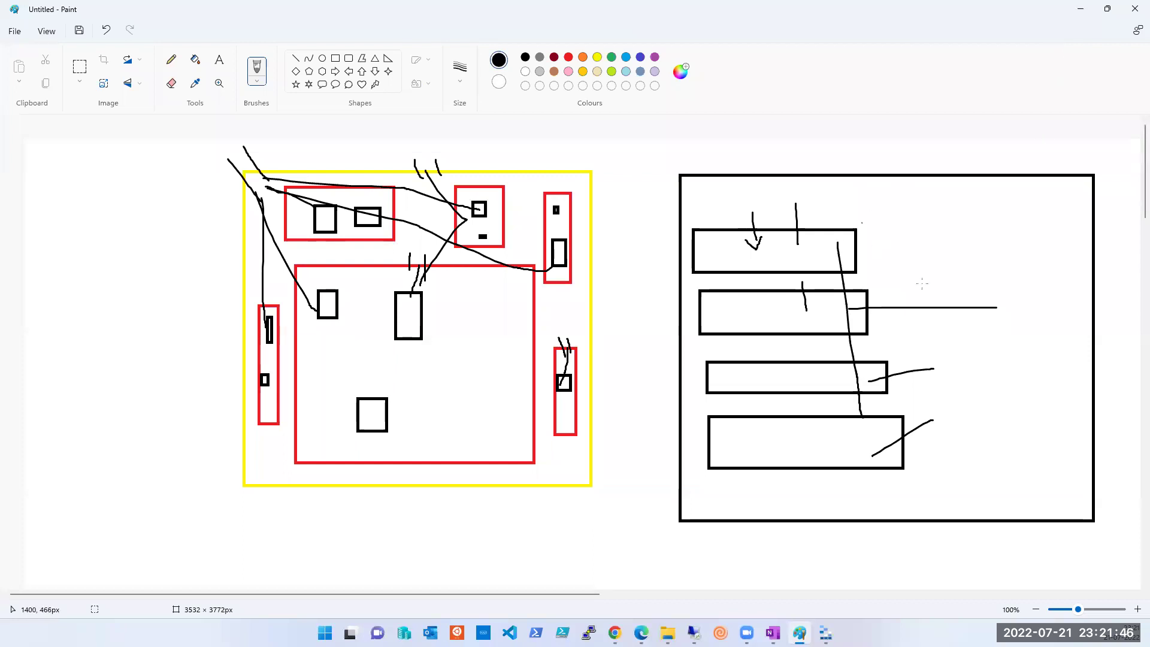
left_click(1079, 9)
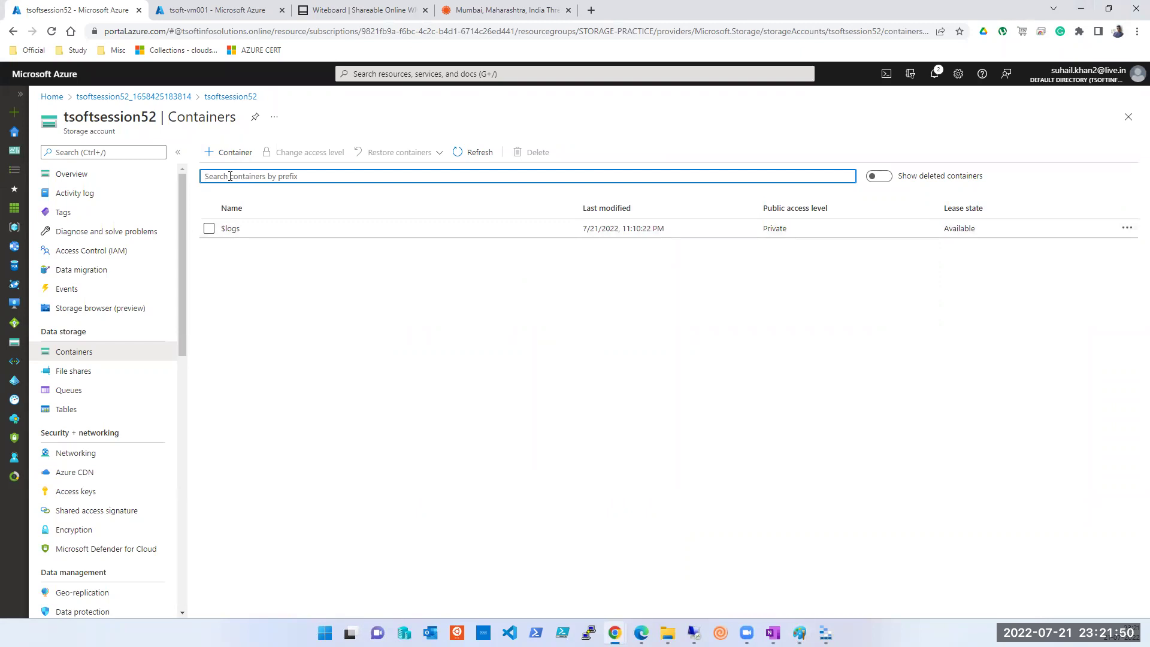
View the File shares, Queues and Tables pages of the tsoftsession52 storage account
left_click(78, 373)
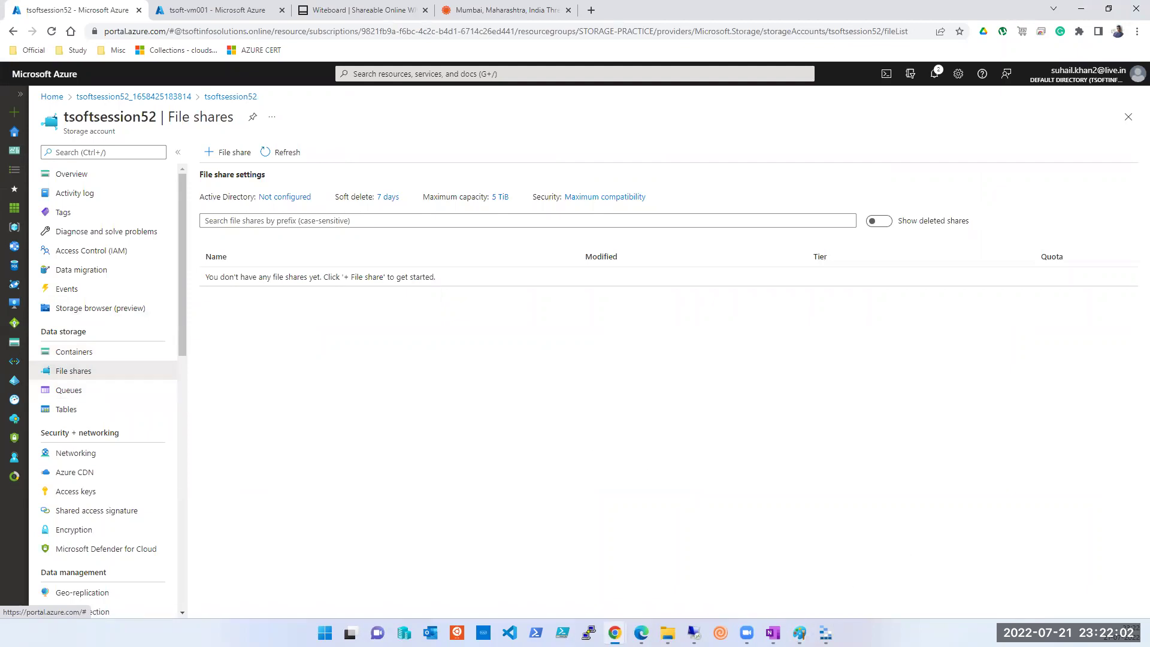
left_click(78, 392)
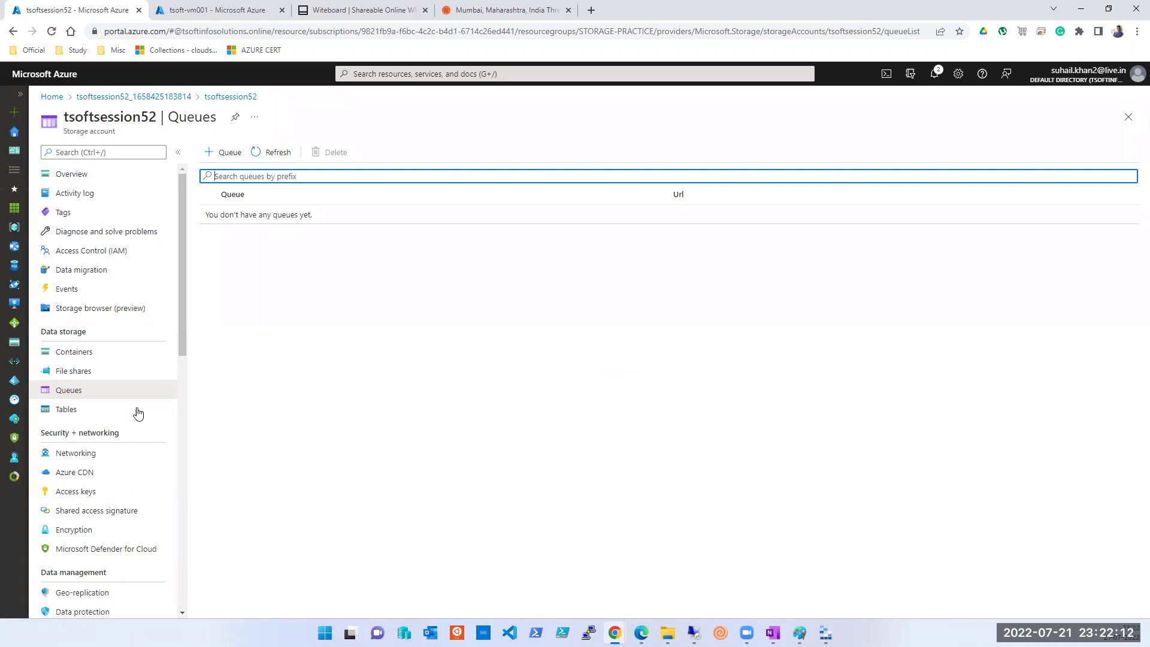
left_click(79, 409)
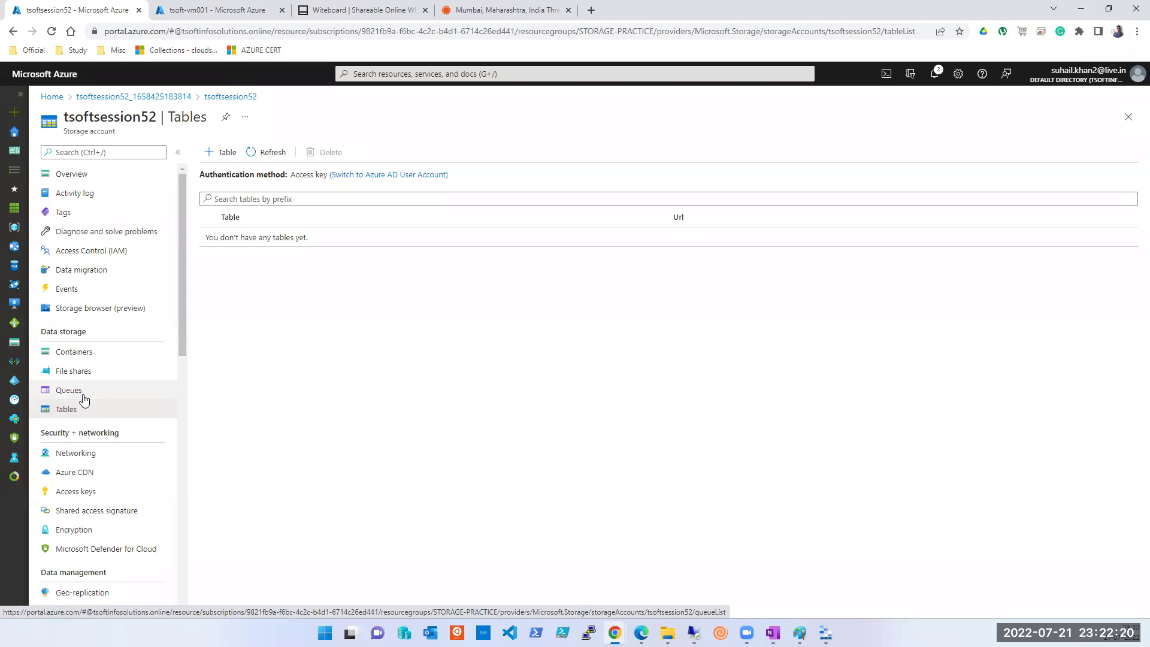
Open the Networking page, choose public access from selected virtual networks and IP addresses, and view the form for creating a virtual network
left_click(75, 454)
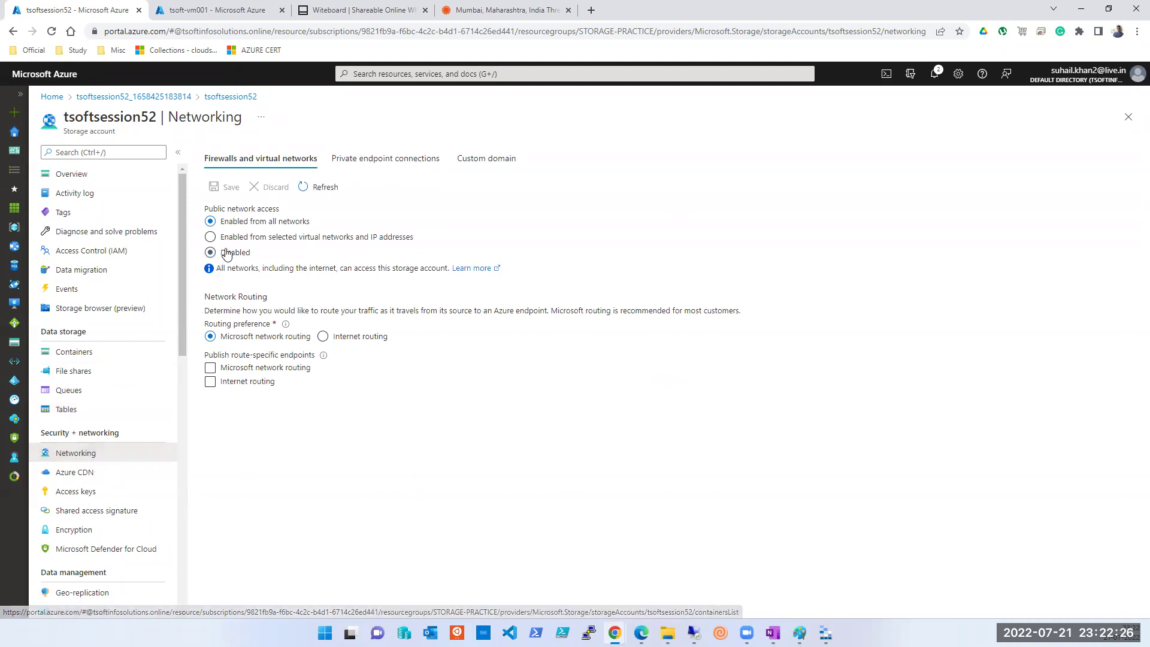
left_click(252, 238)
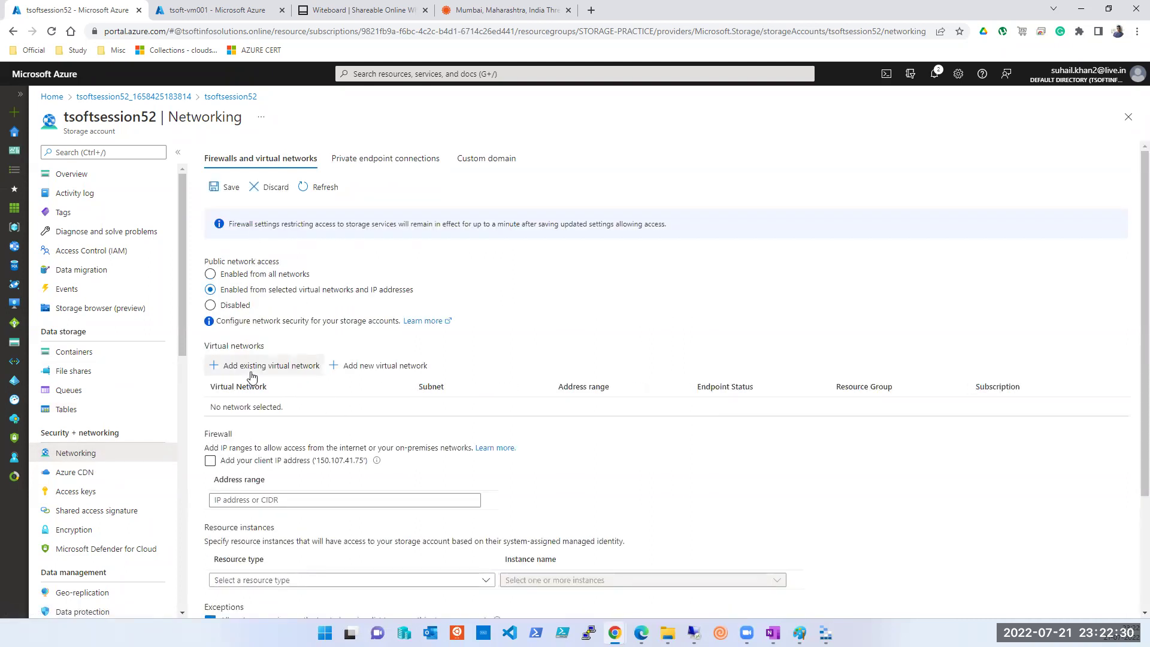
left_click(385, 368)
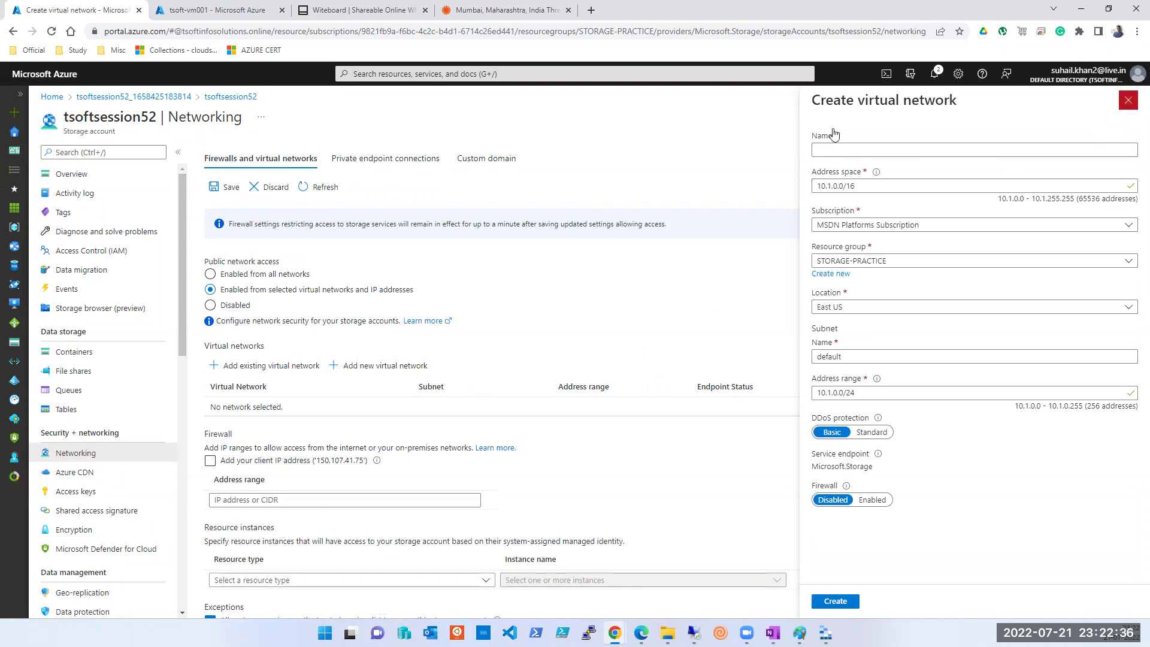
key("Escape")
Select the existing virtual networks SNM-vnet and tsoftinfosolutions-vnet for the storage account, and discard the networking changes
left_click(270, 365)
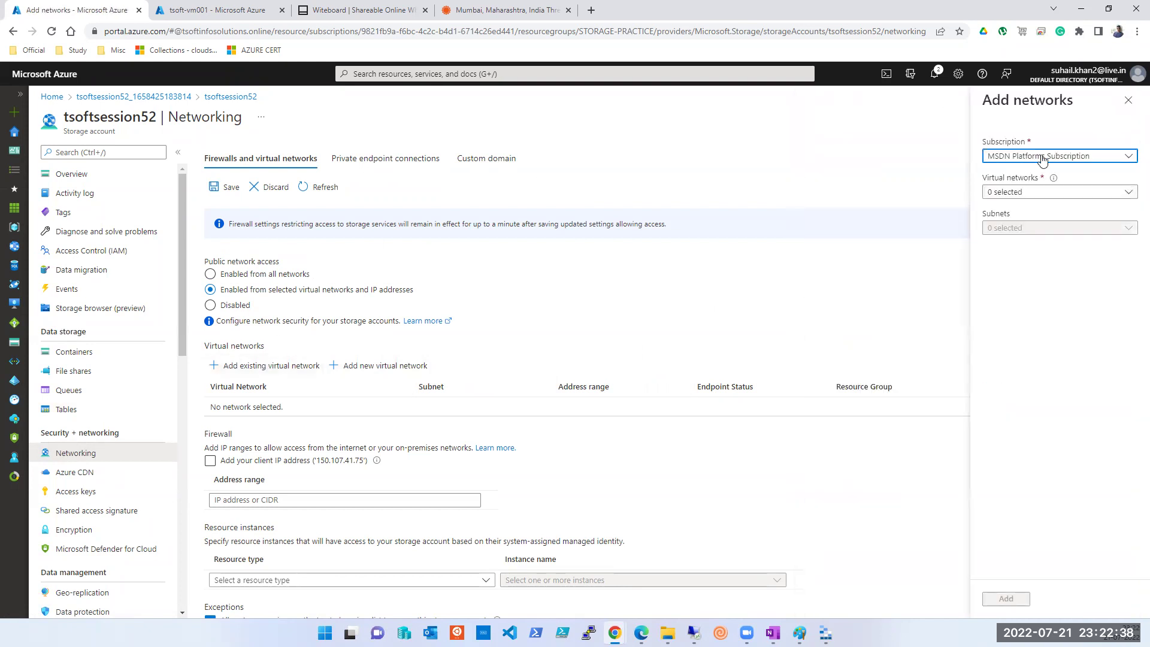
left_click(1064, 191)
left_click(993, 271)
left_click(994, 309)
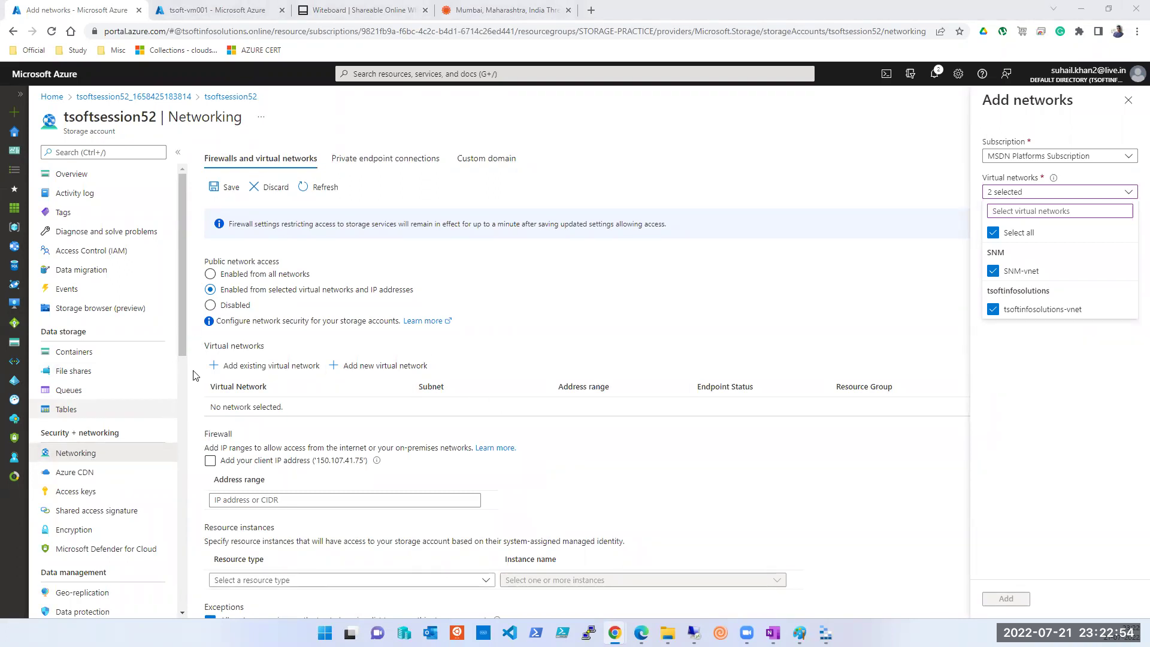
left_click(1137, 107)
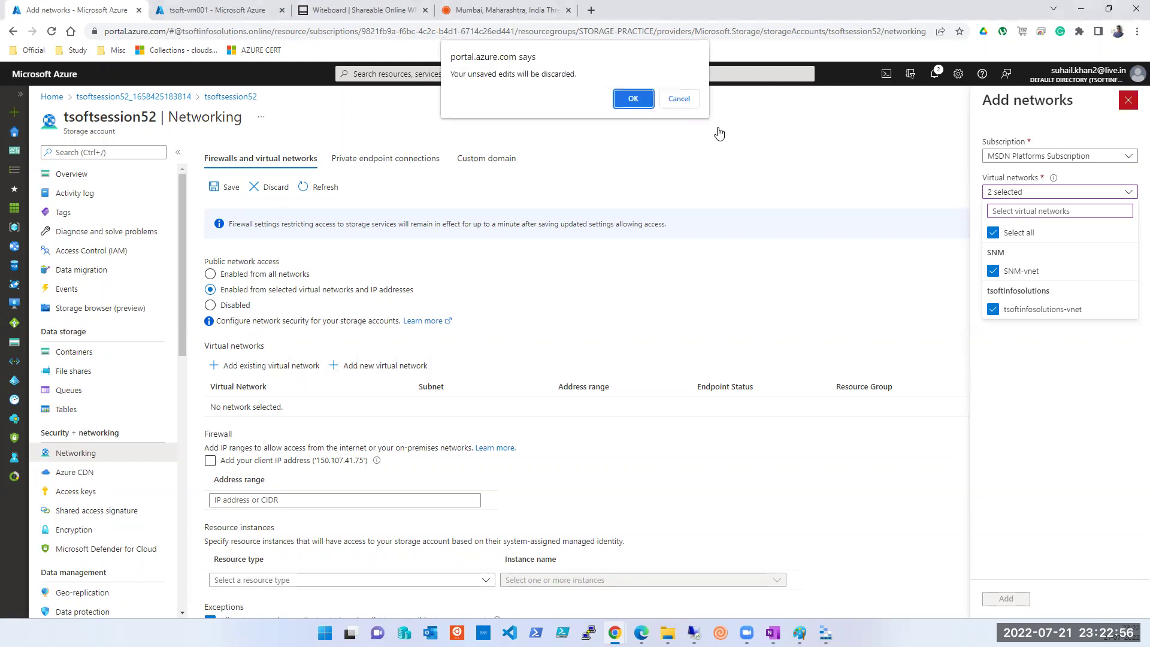
left_click(631, 109)
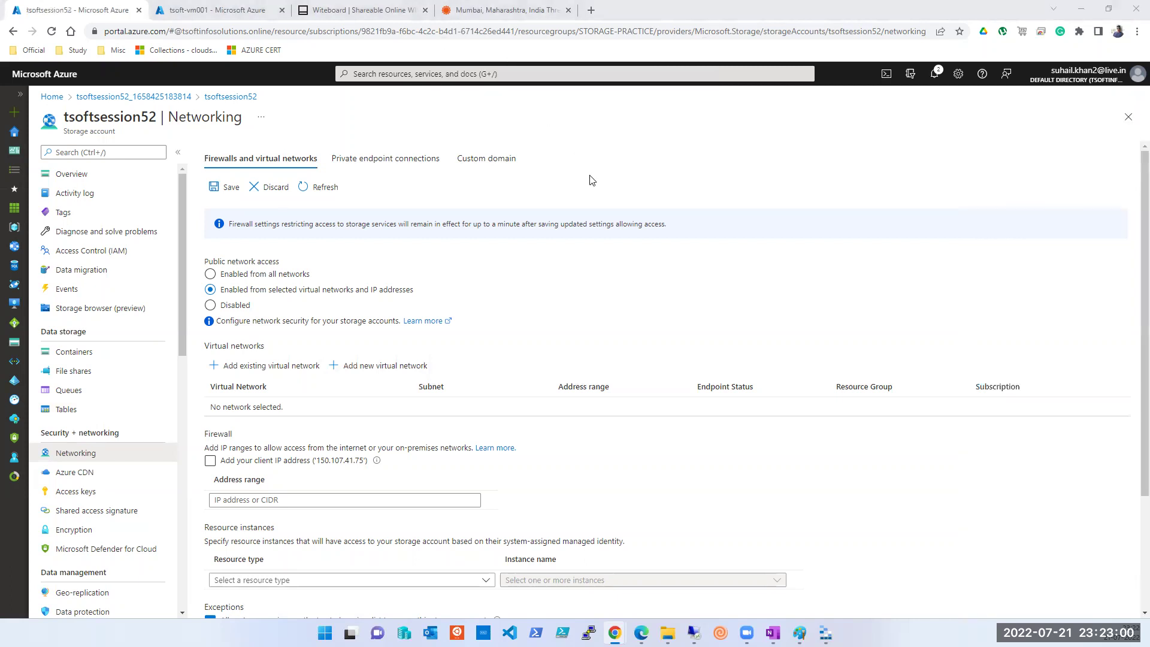
left_click(273, 187)
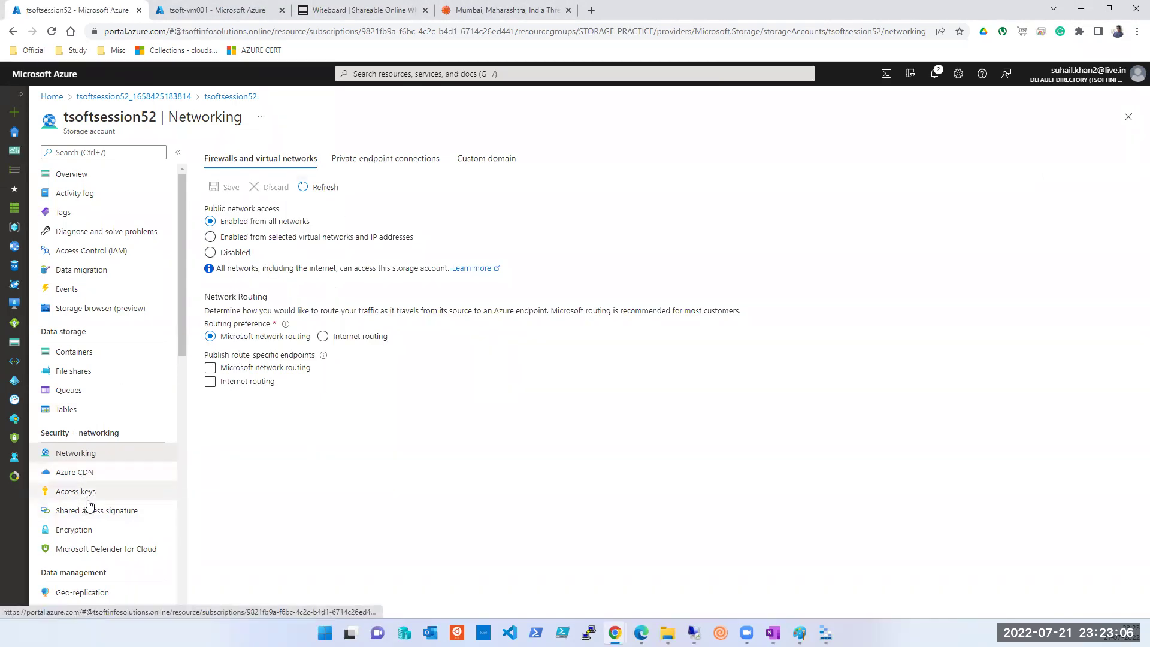
View the Microsoft Azure Storage Explorer resource tree briefly and return to the Azure portal in Chrome
mouse_move(825, 633)
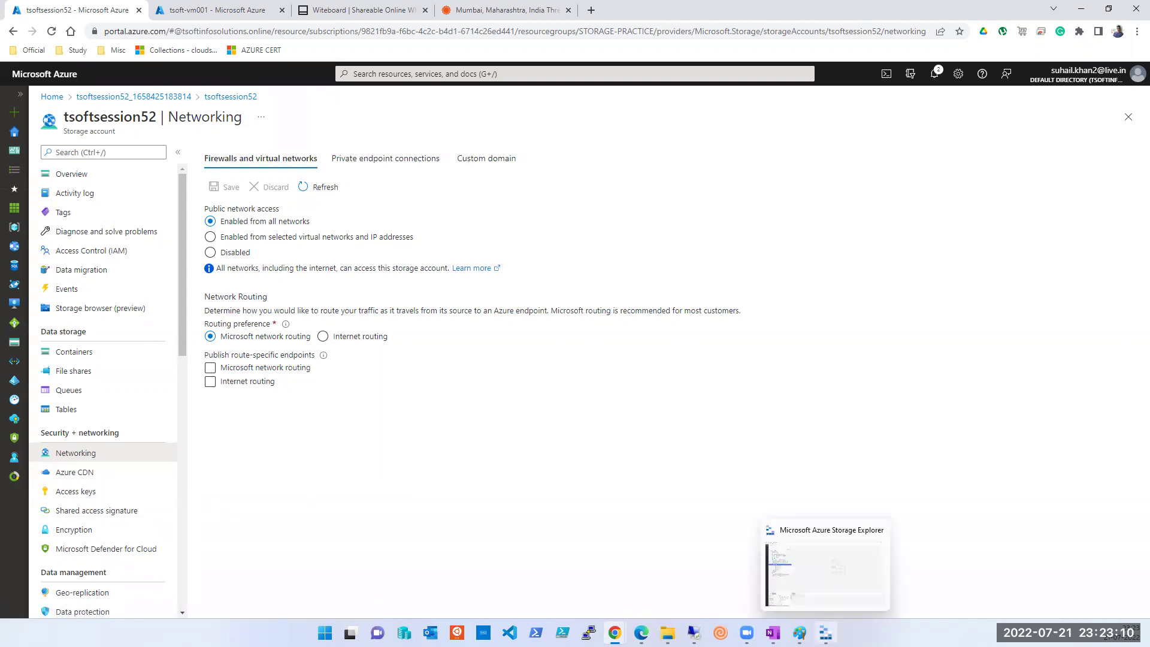
left_click(826, 633)
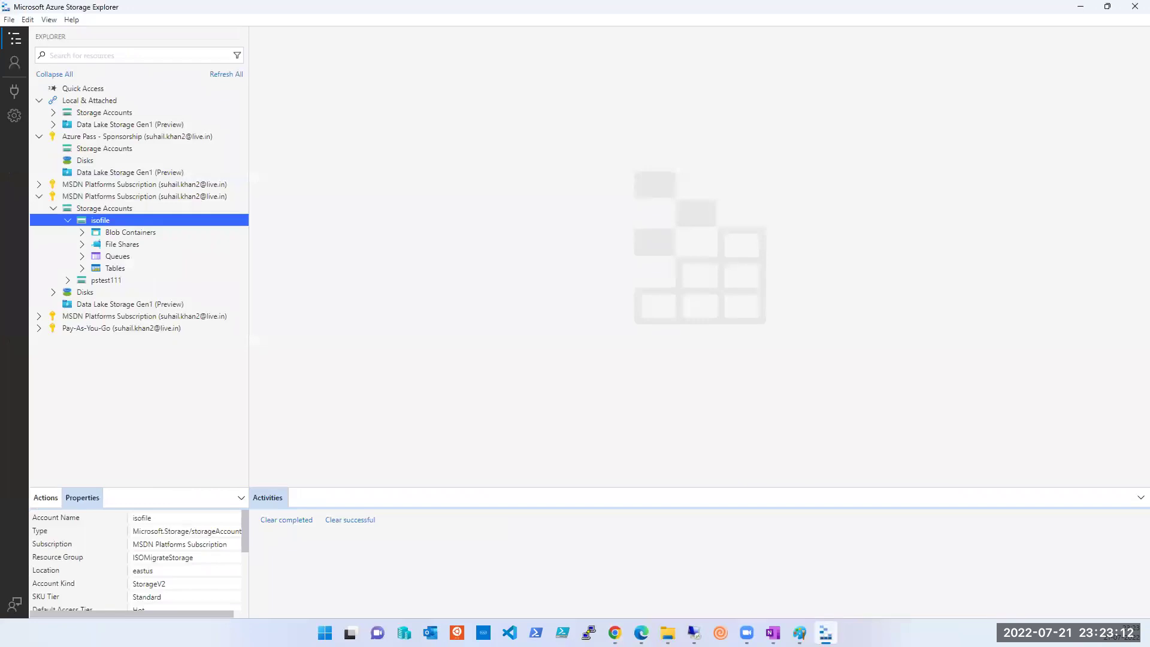
key("alt+Tab")
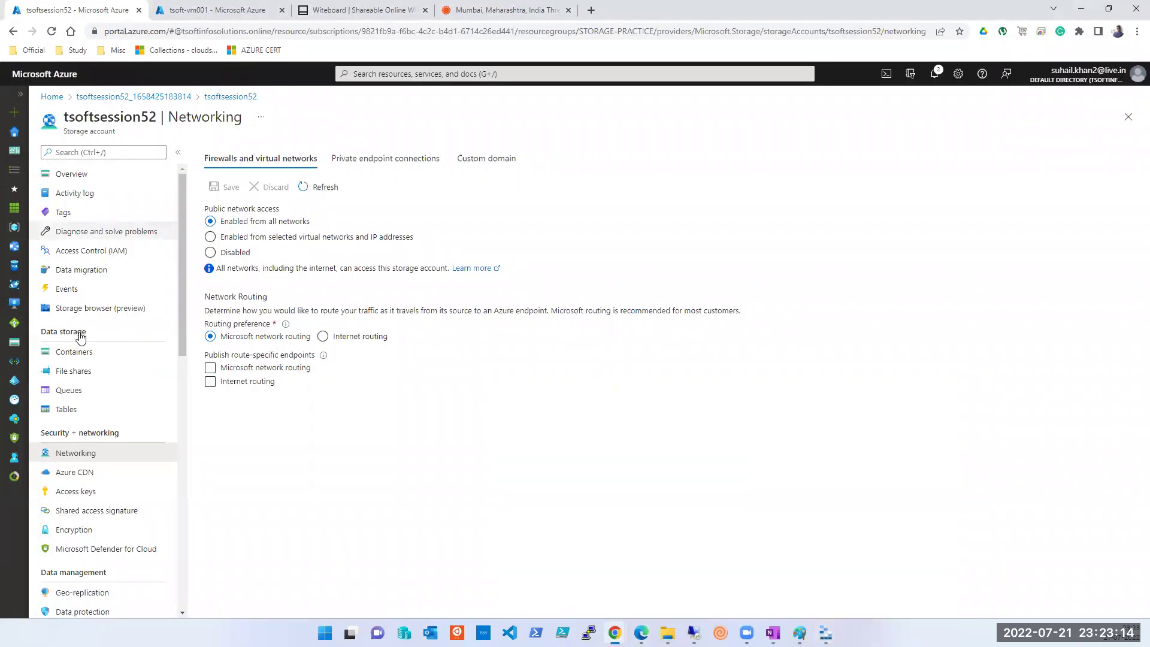
Start a new container on tsoftsession52's Containers page and name it tsoftsession52con
left_click(82, 357)
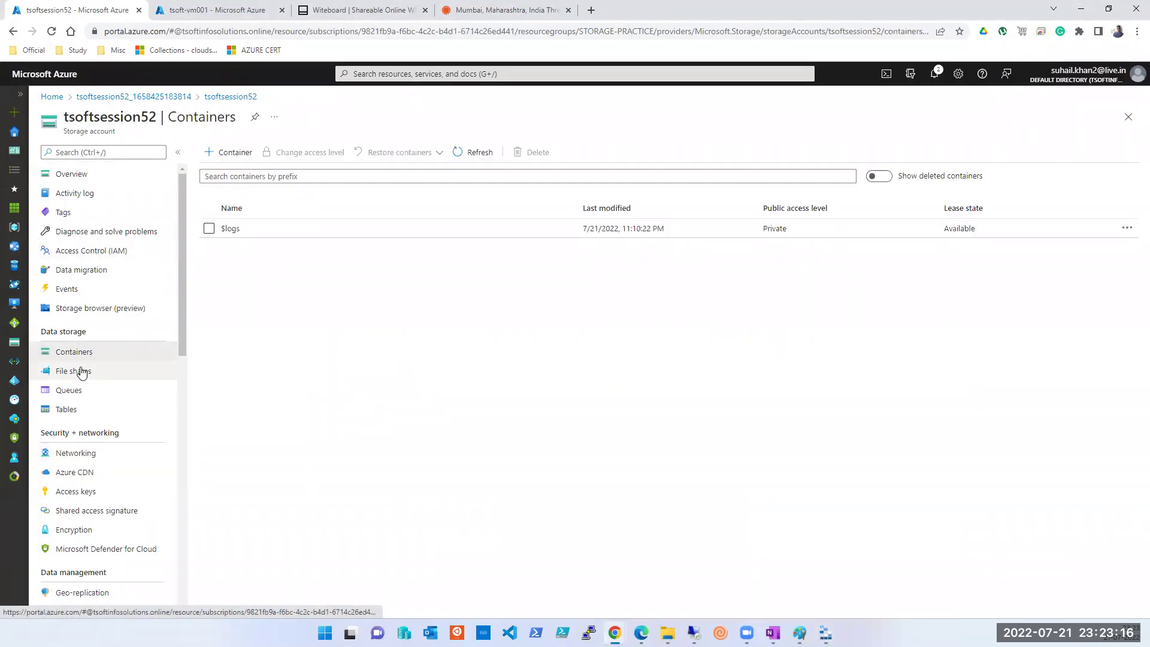
left_click(239, 154)
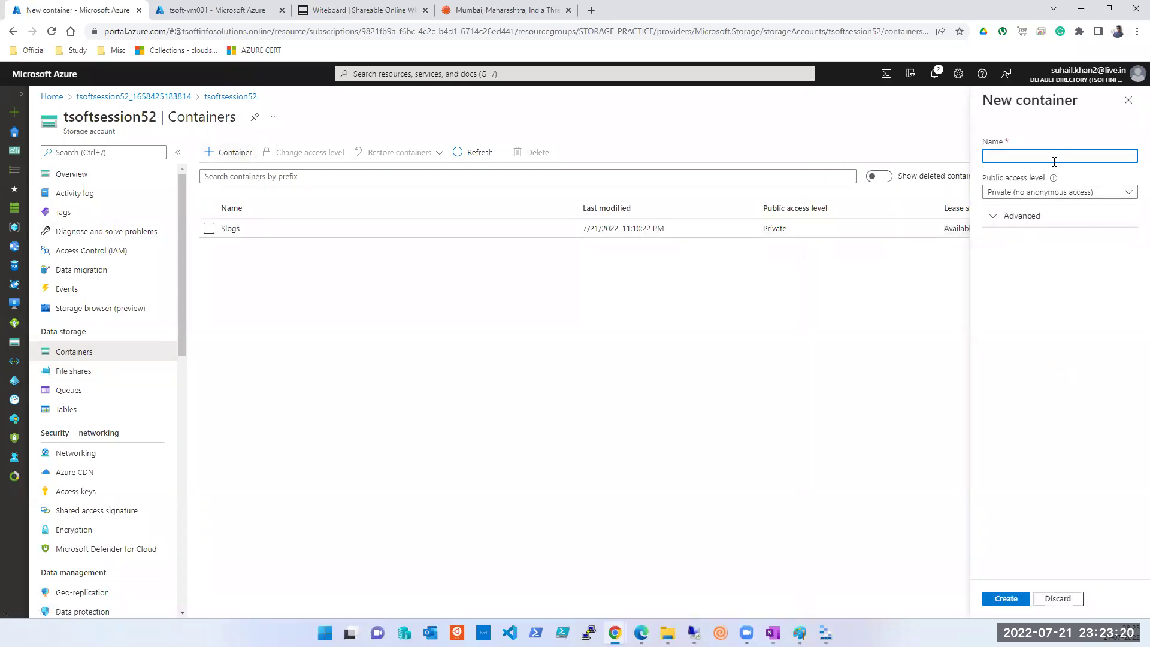
type("Tets")
key("ctrl+a")
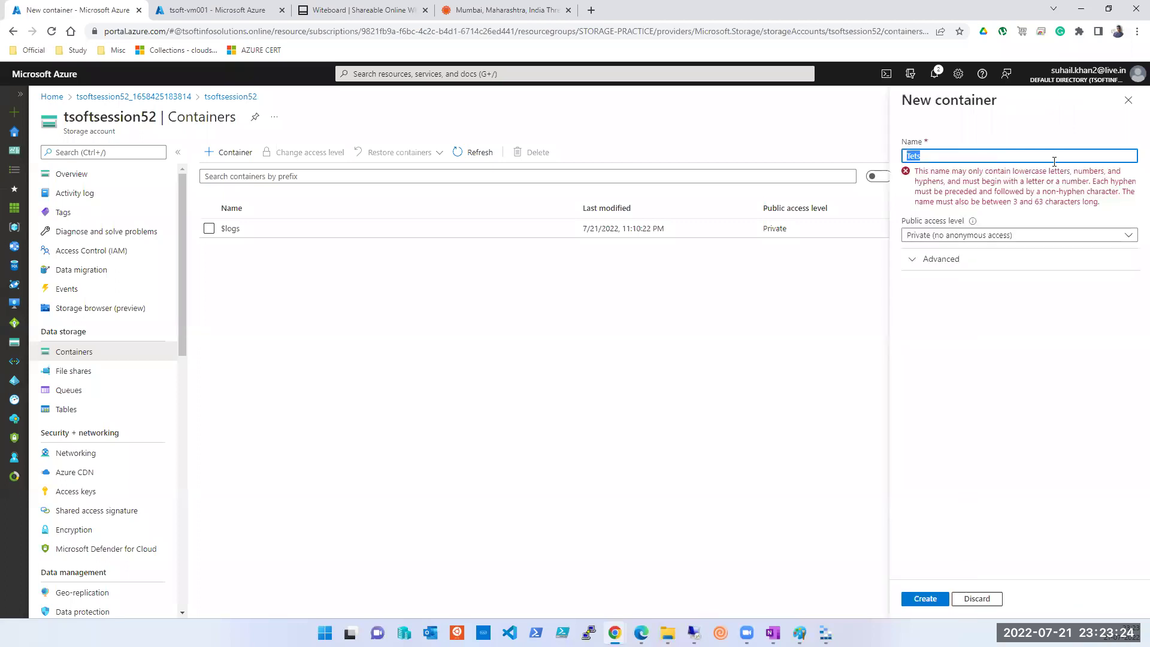
type("TEST")
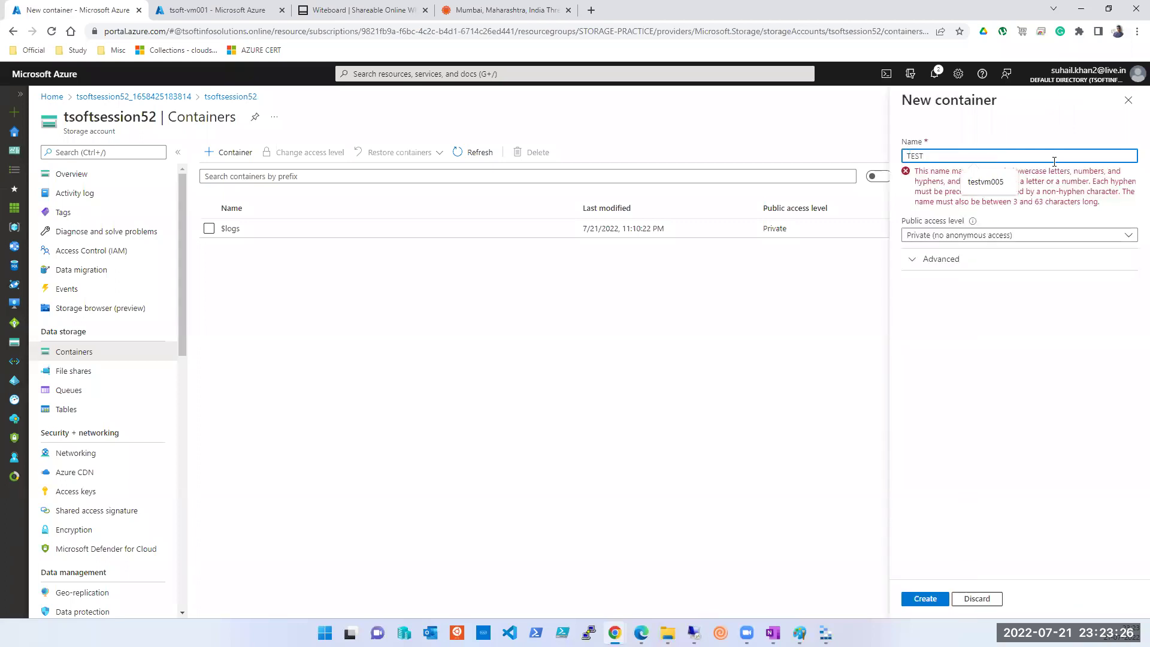
key("BackSpace")
key("BackSpace")
type("t")
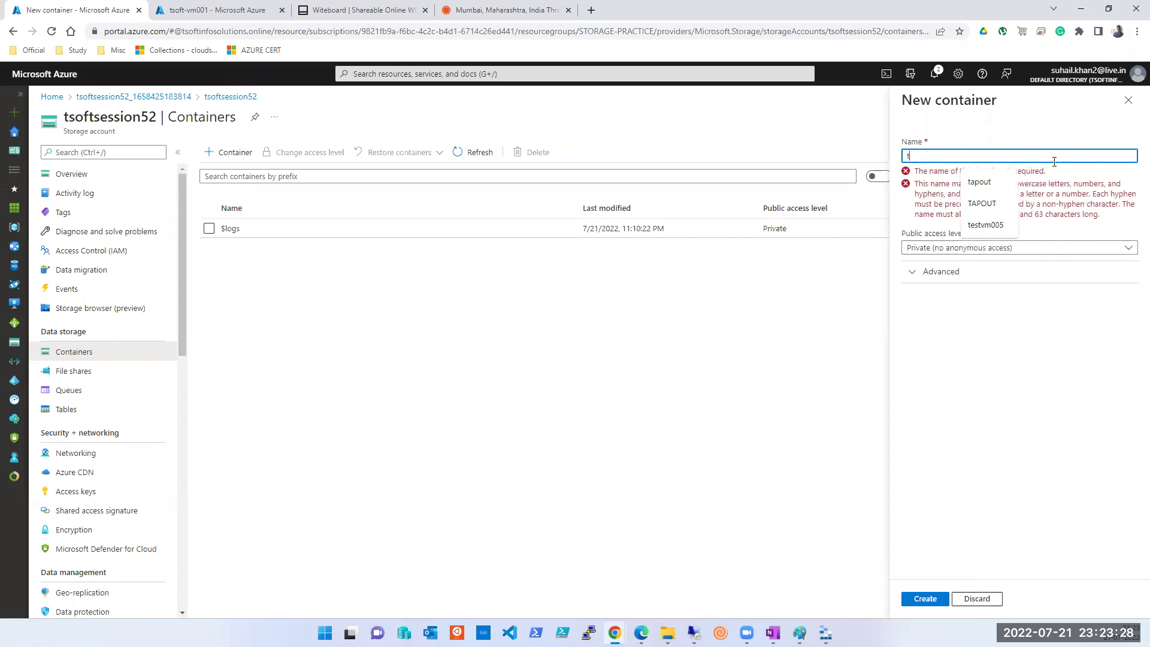
type("softt")
type("e")
key("BackSpace")
key("BackSpace")
type("session52con")
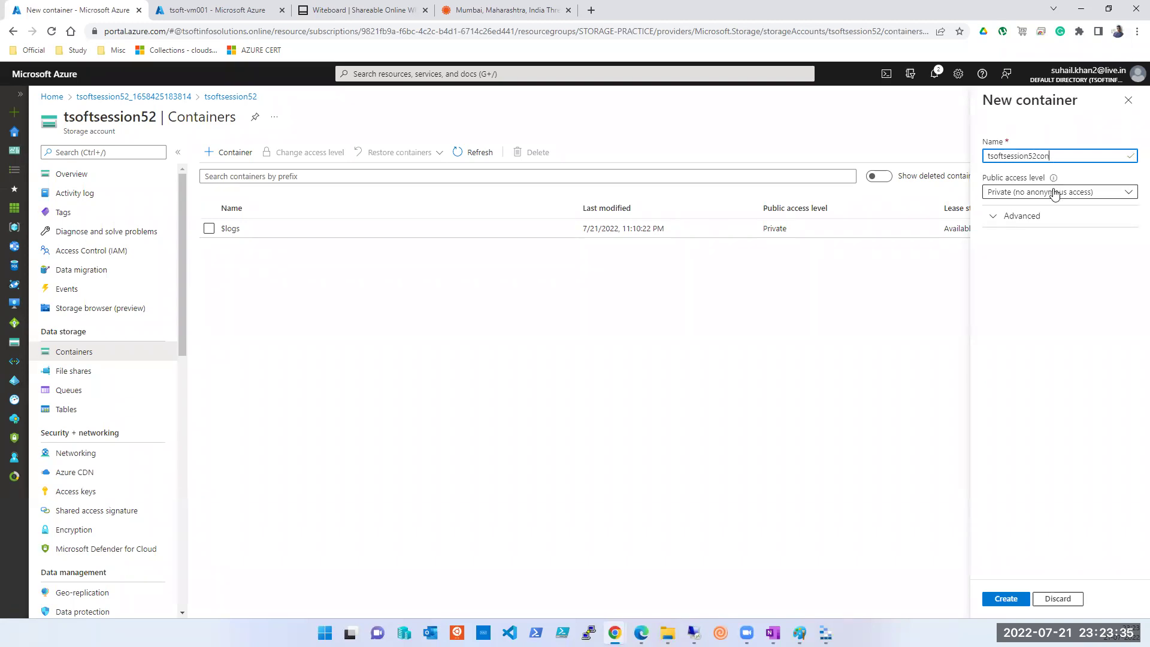
Keep the public access level at Private (no anonymous access), view the advanced options and create the container
left_click(1055, 192)
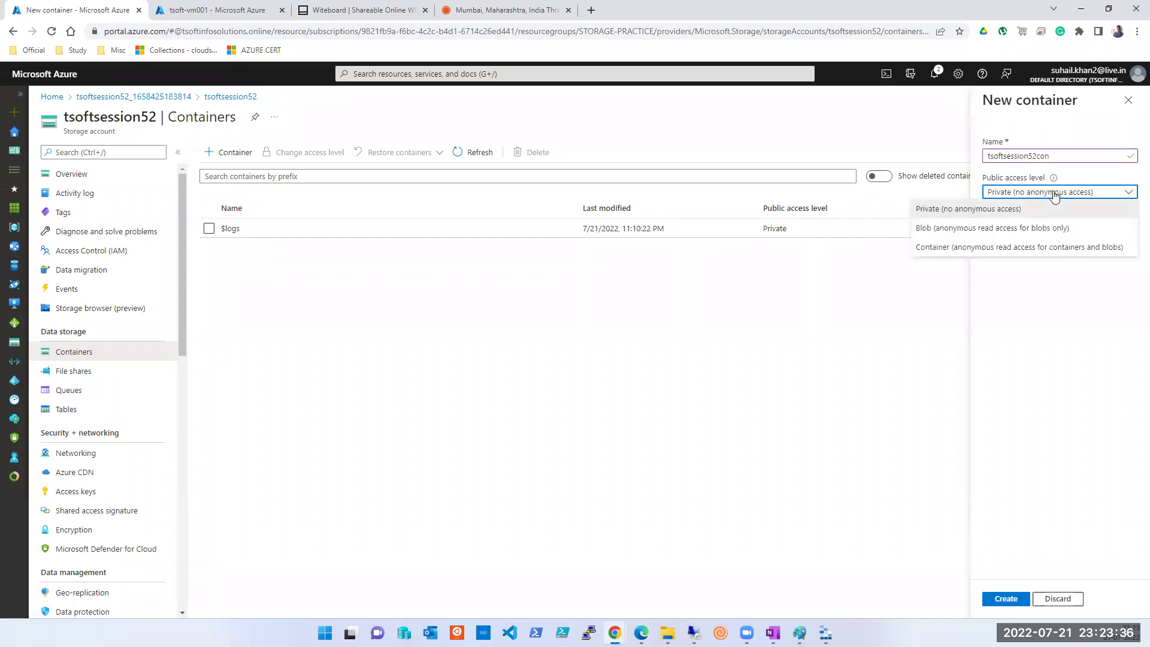
left_click(1043, 208)
left_click(1032, 216)
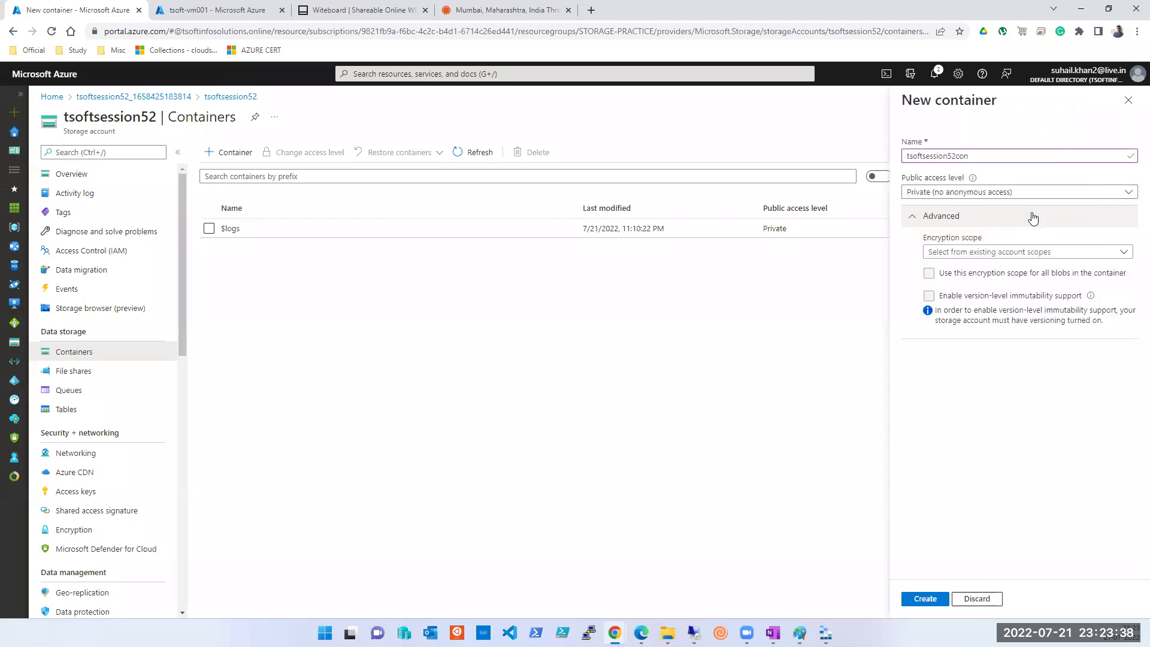
left_click(925, 599)
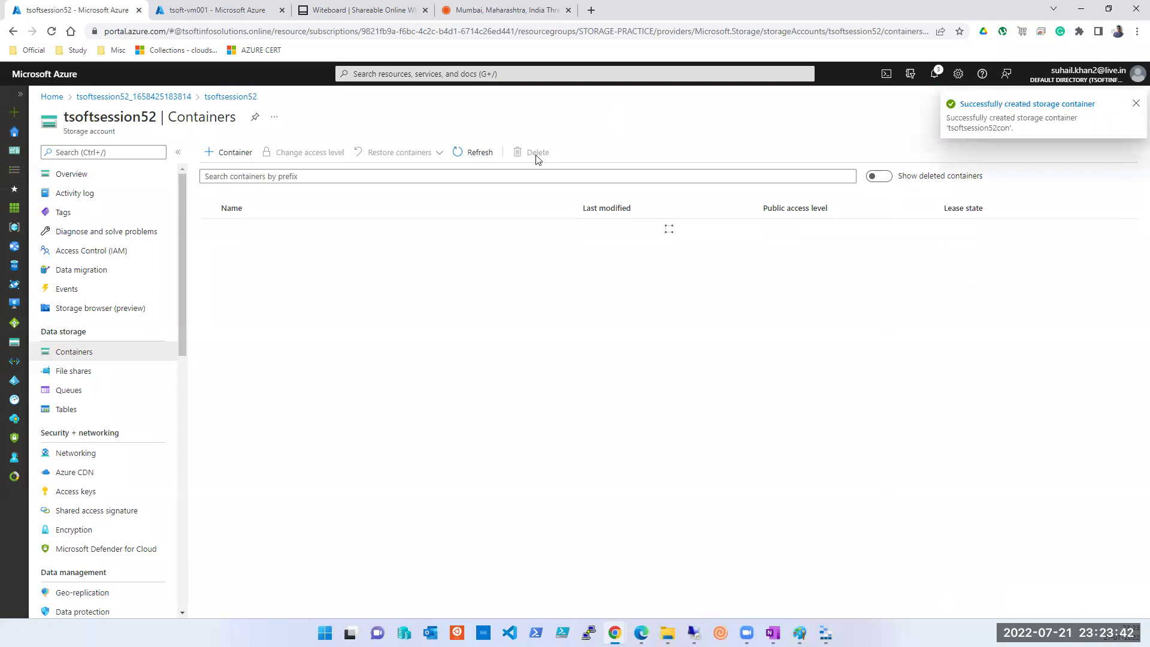
View the tsoftsession52con container's overview page and the actions available for it in the container list
left_click(241, 250)
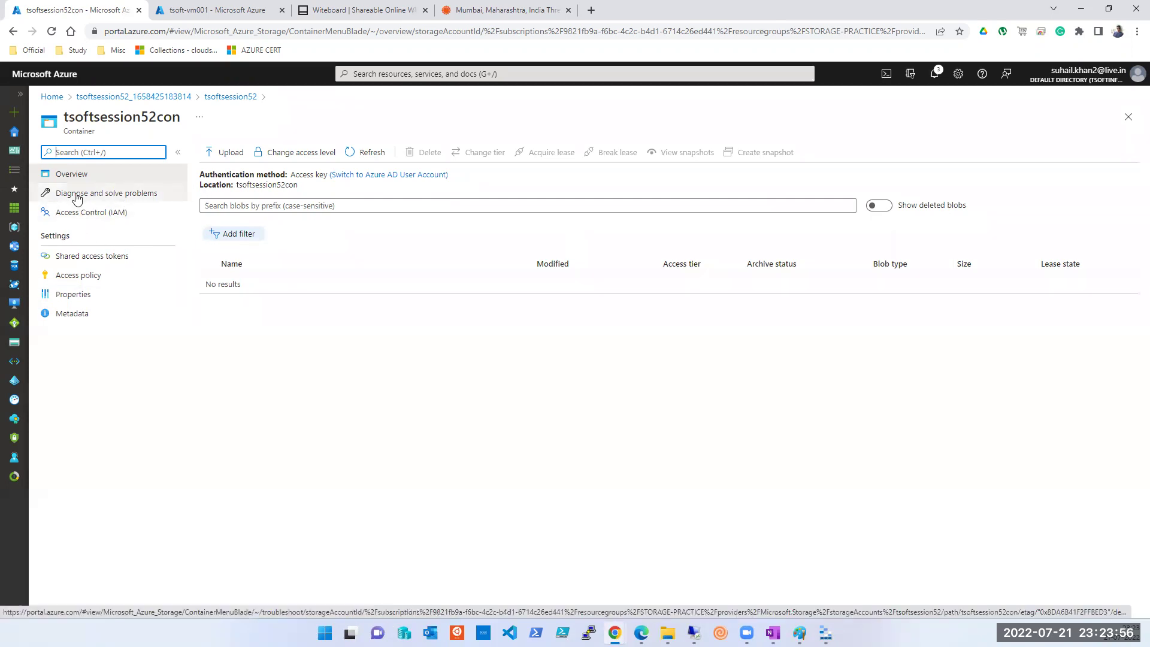
left_click(1130, 117)
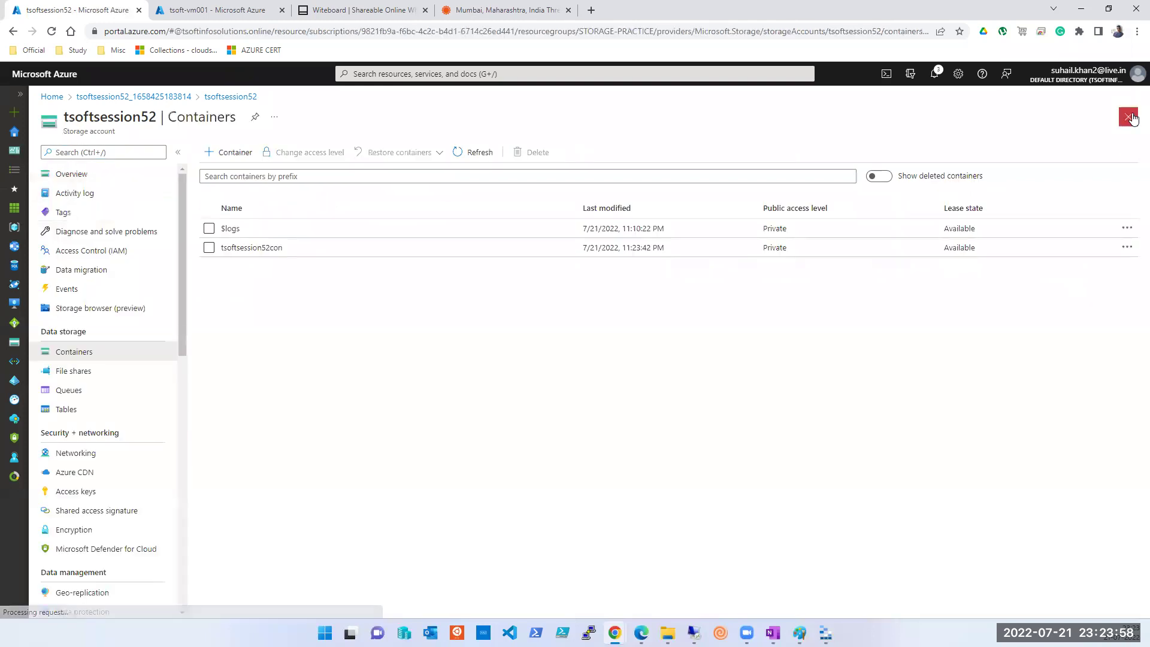
left_click(1127, 248)
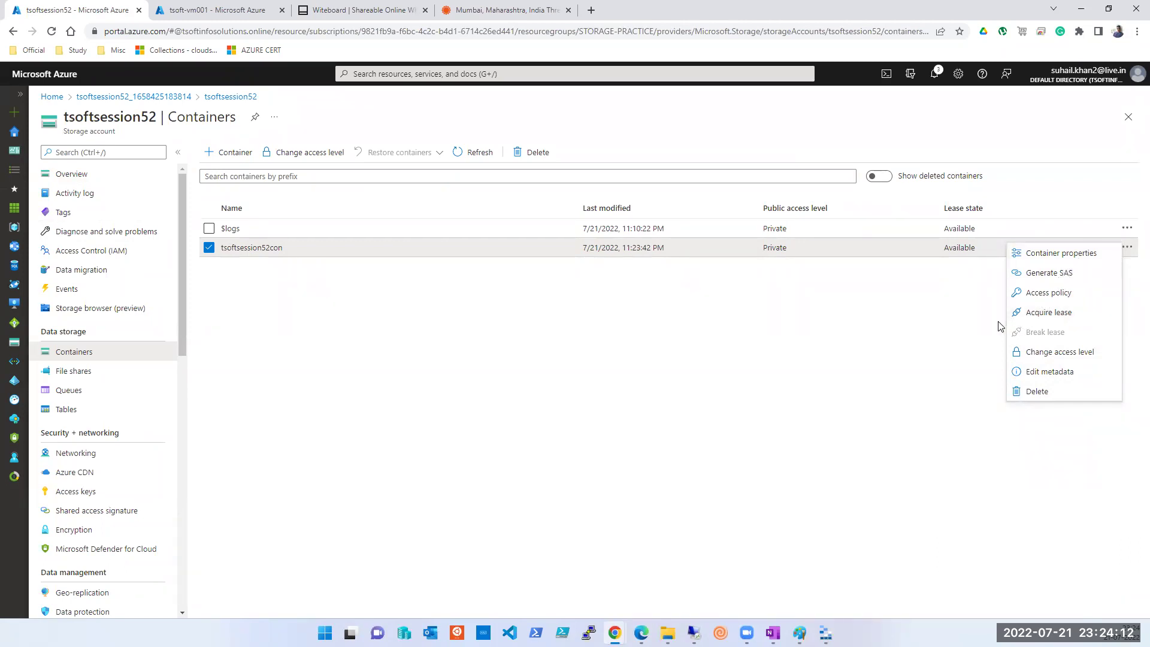
left_click(762, 360)
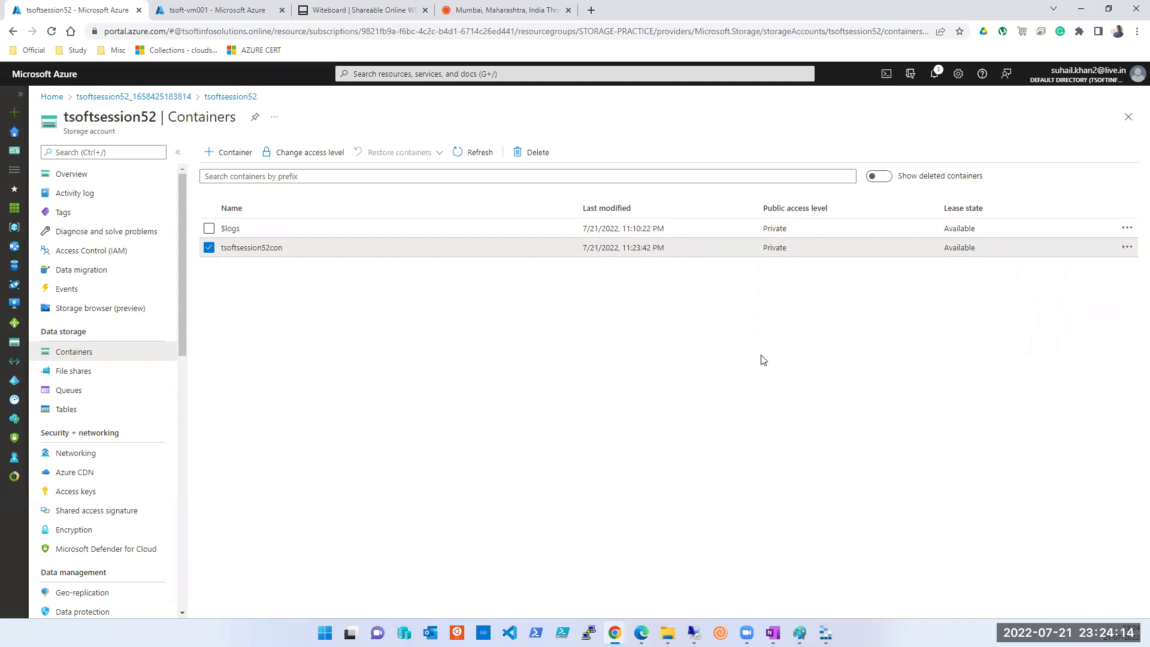
left_click(230, 249)
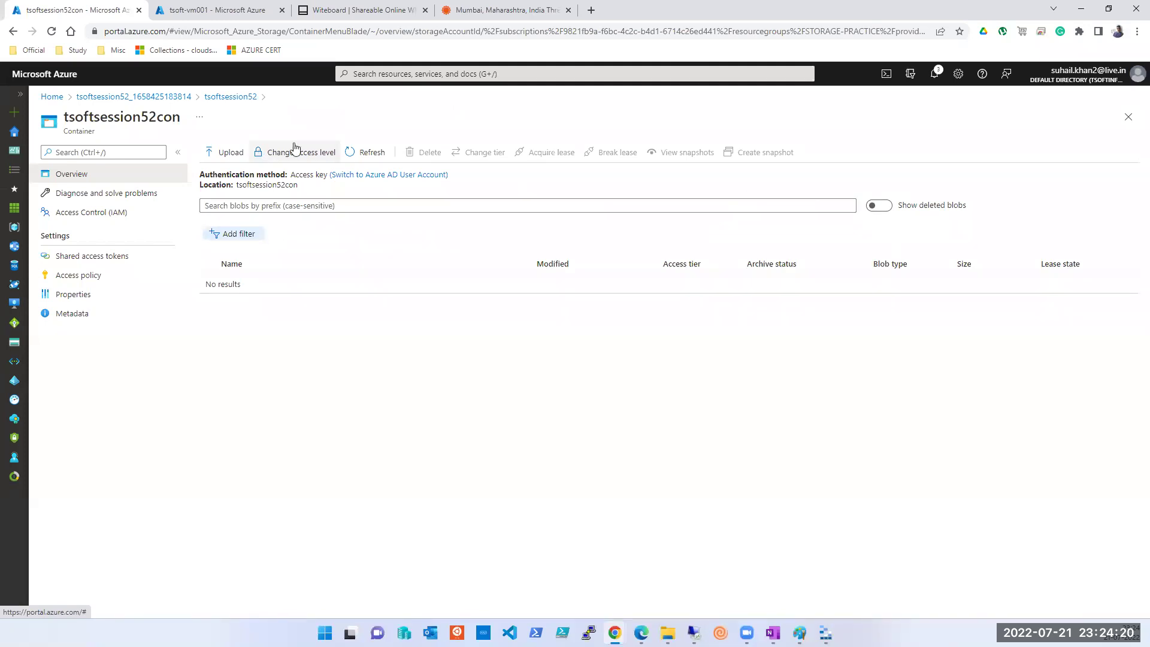
left_click(1129, 120)
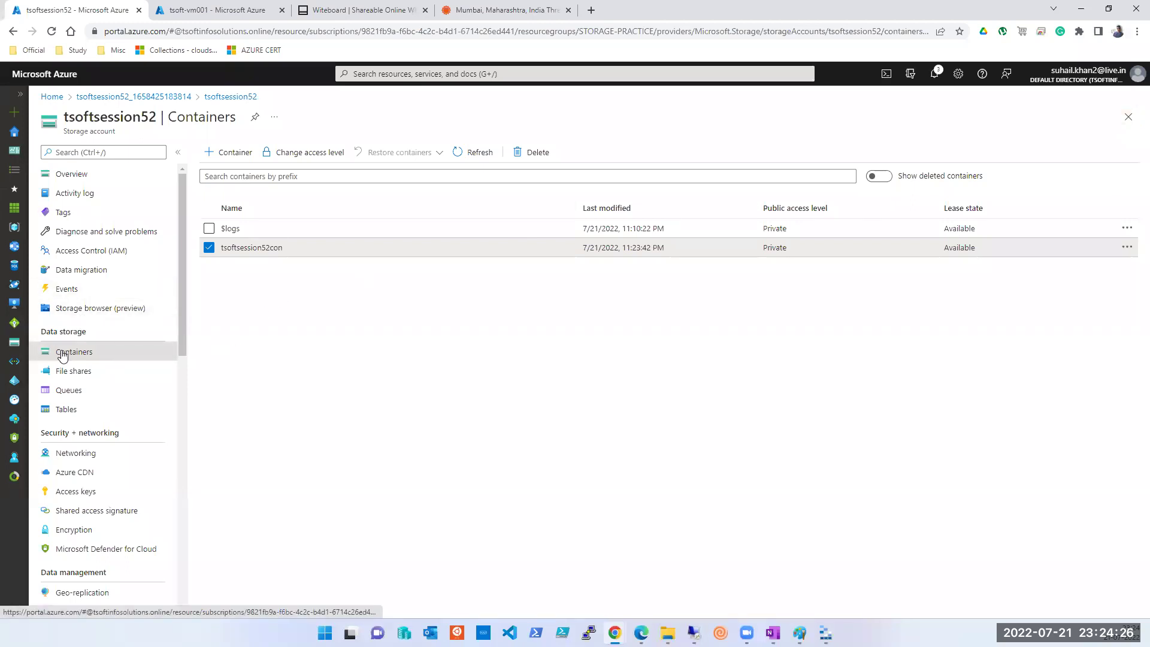
Open the tsoftsession52con container and choose the Azure Solution Architect PDF from the Desktop folder as the blob to upload
left_click(237, 248)
left_click(230, 153)
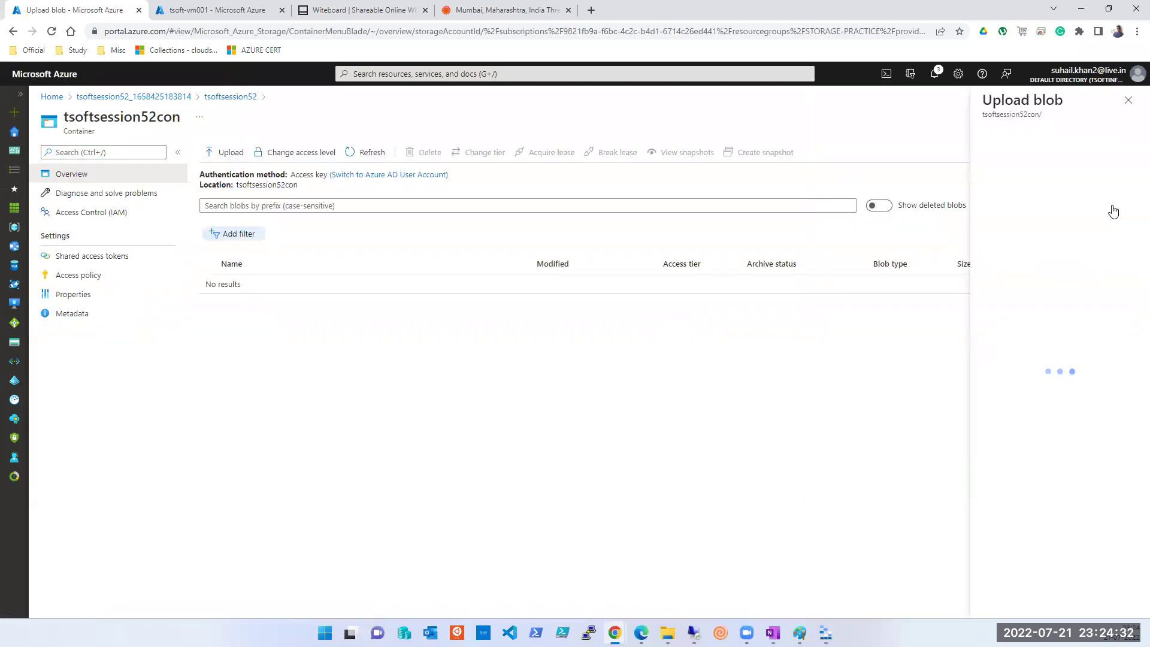
left_click(1130, 151)
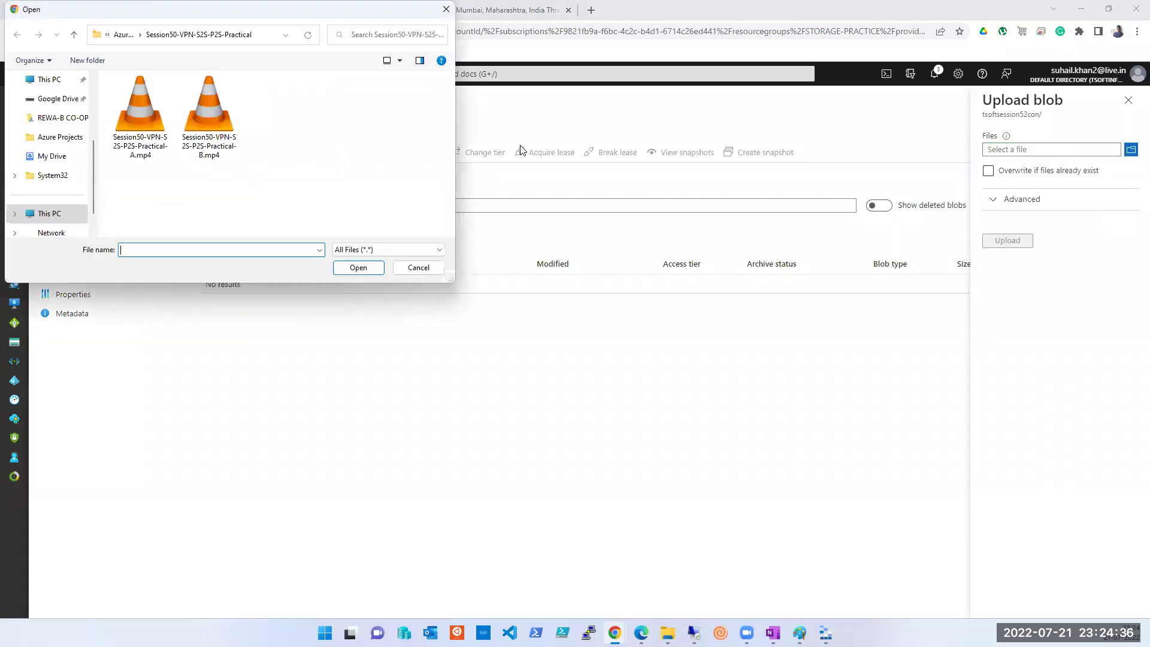
scroll(45, 123, "up", 3)
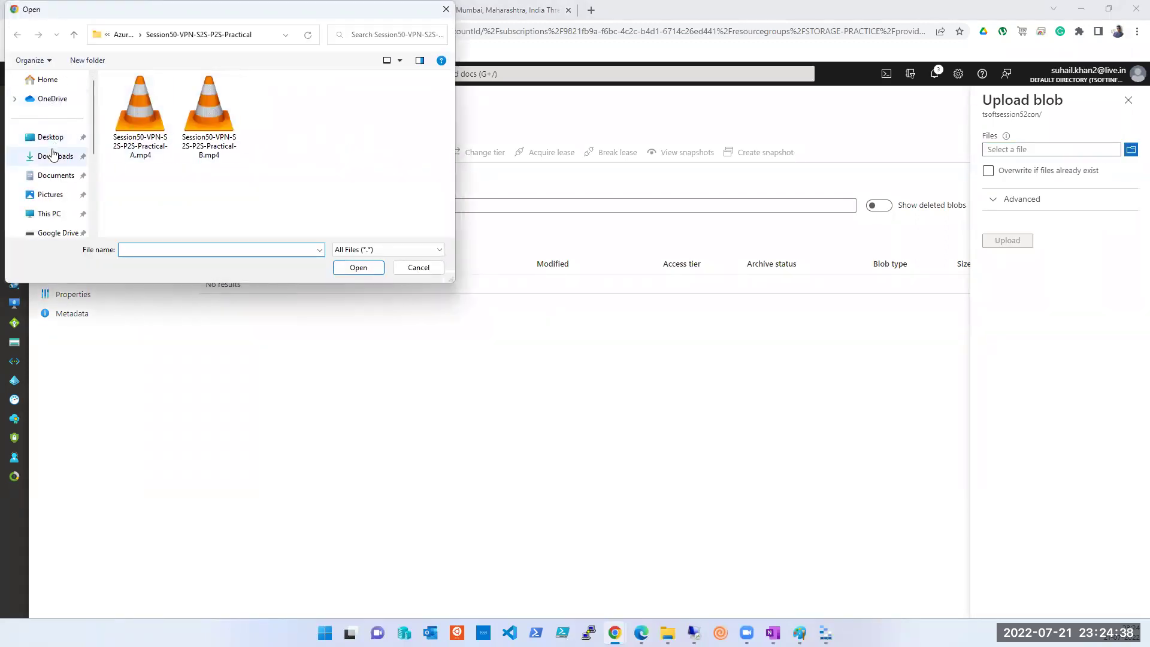
left_click(53, 145)
scroll(300, 212, "down", 1)
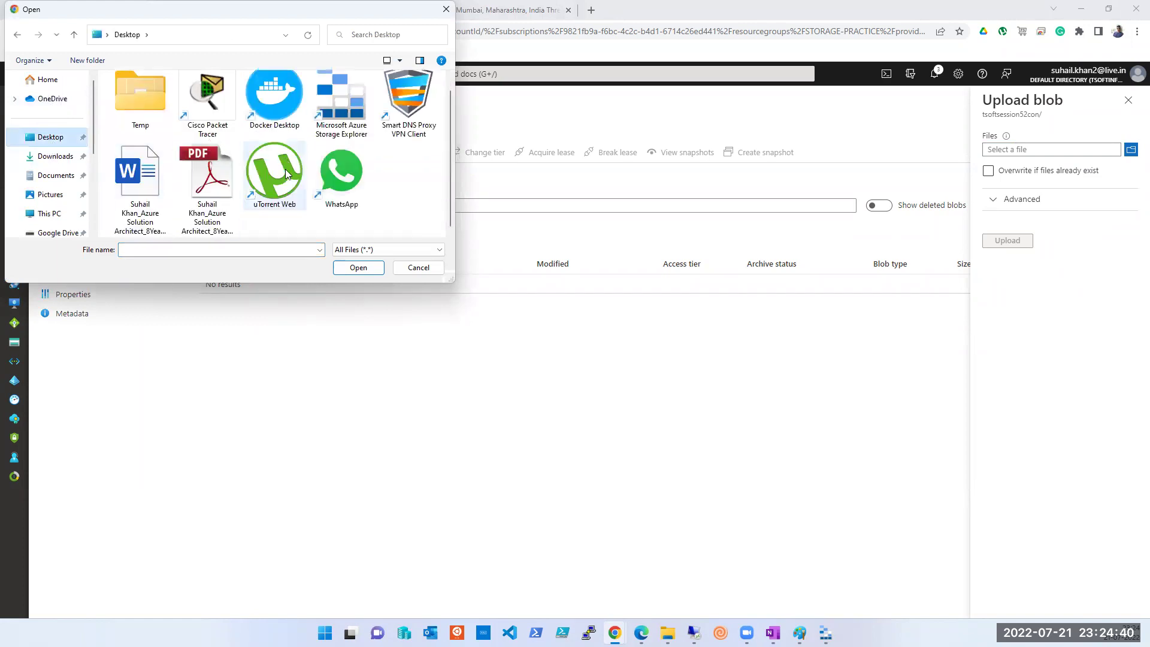
left_click(207, 180)
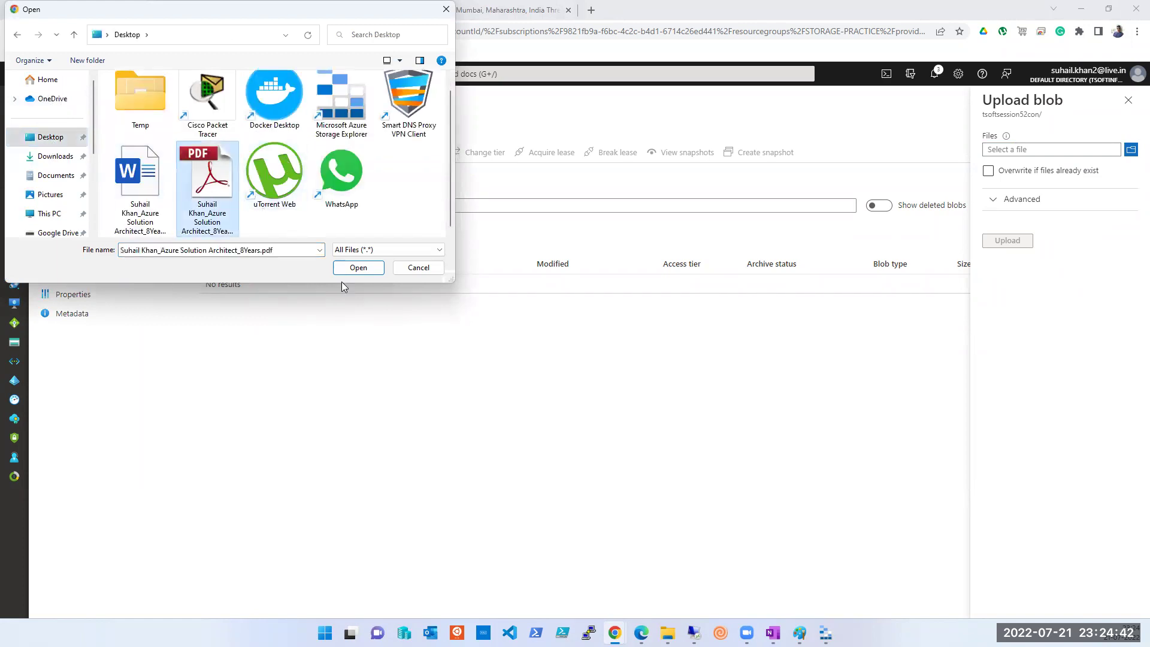
left_click(359, 268)
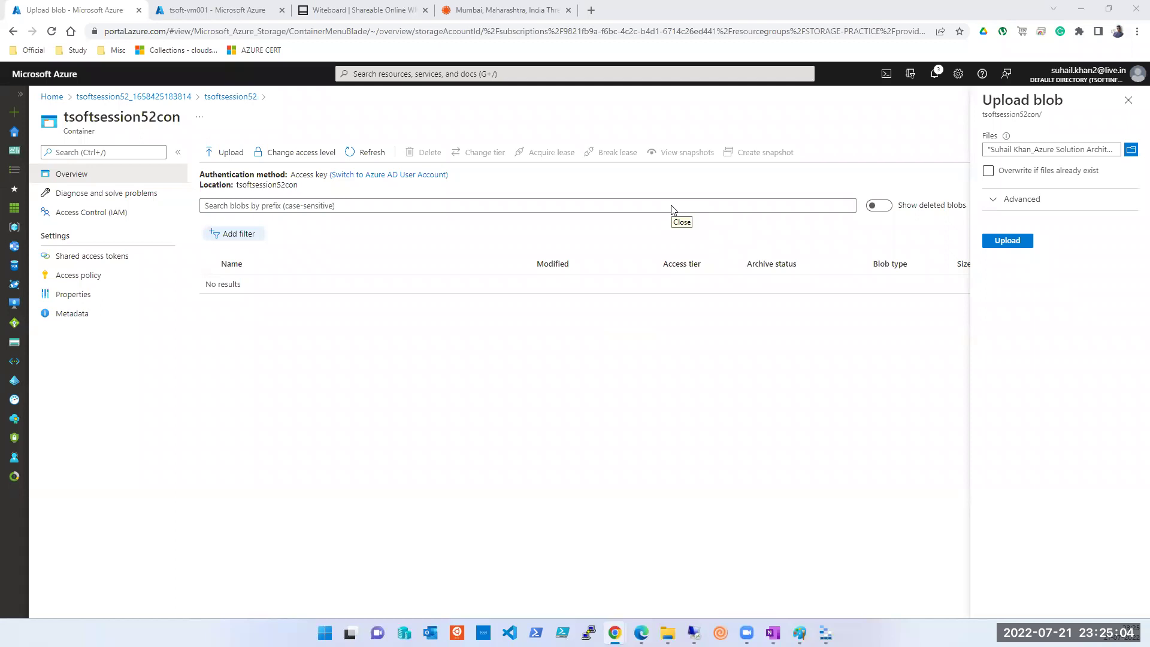
Upload the selected PDF to the container, close the upload form and show the actions available for the uploaded blob
left_click(1010, 240)
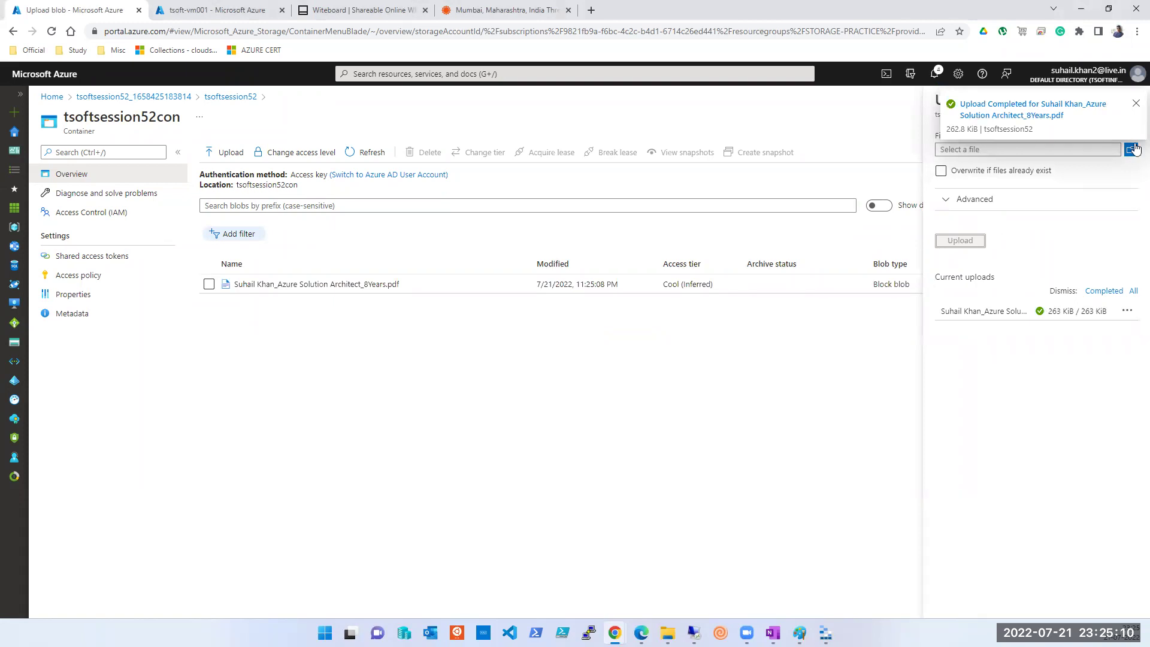
left_click(1134, 106)
left_click(1128, 100)
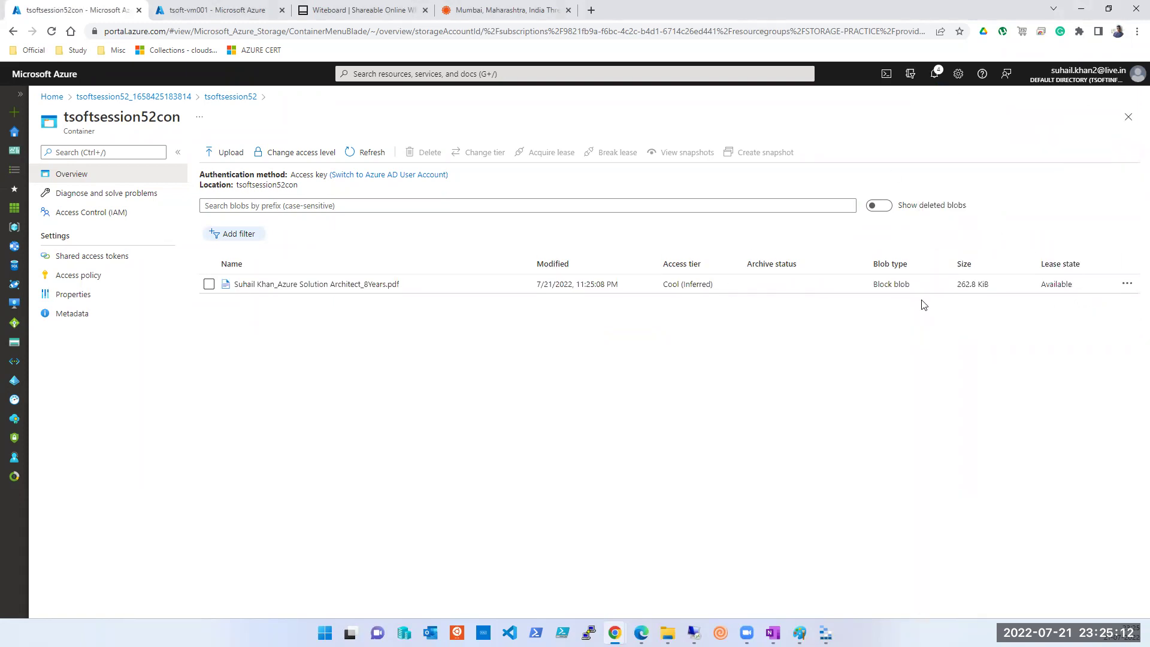
left_click(1127, 285)
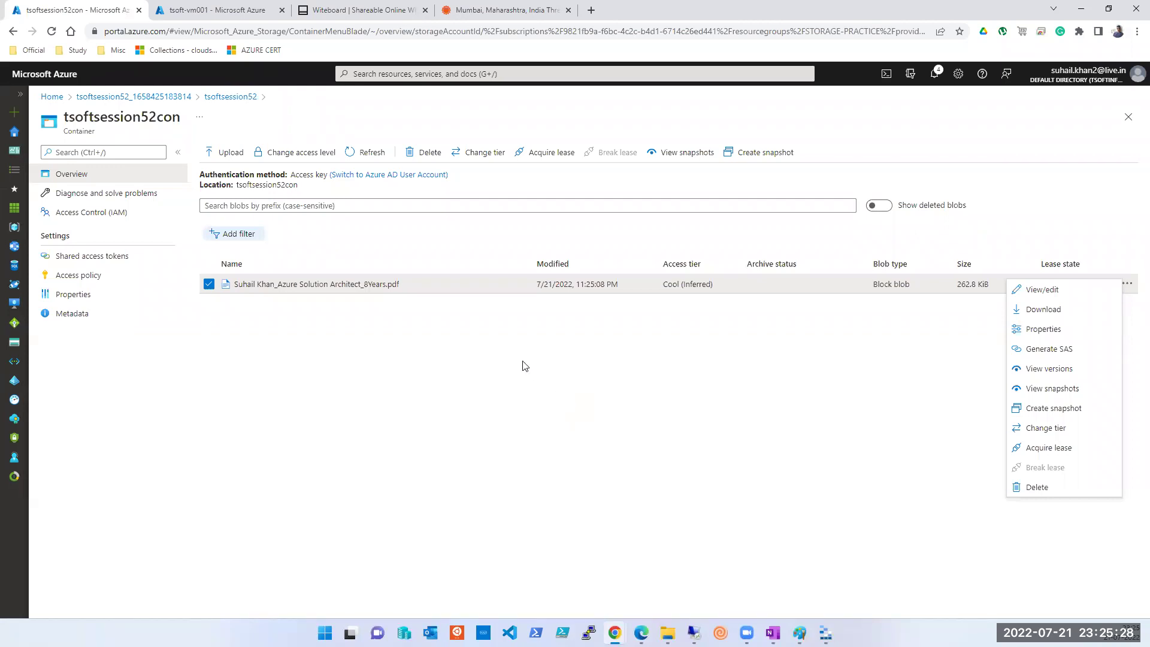
Change the uploaded PDF blob's access tier to Archive and save the change
left_click(1055, 446)
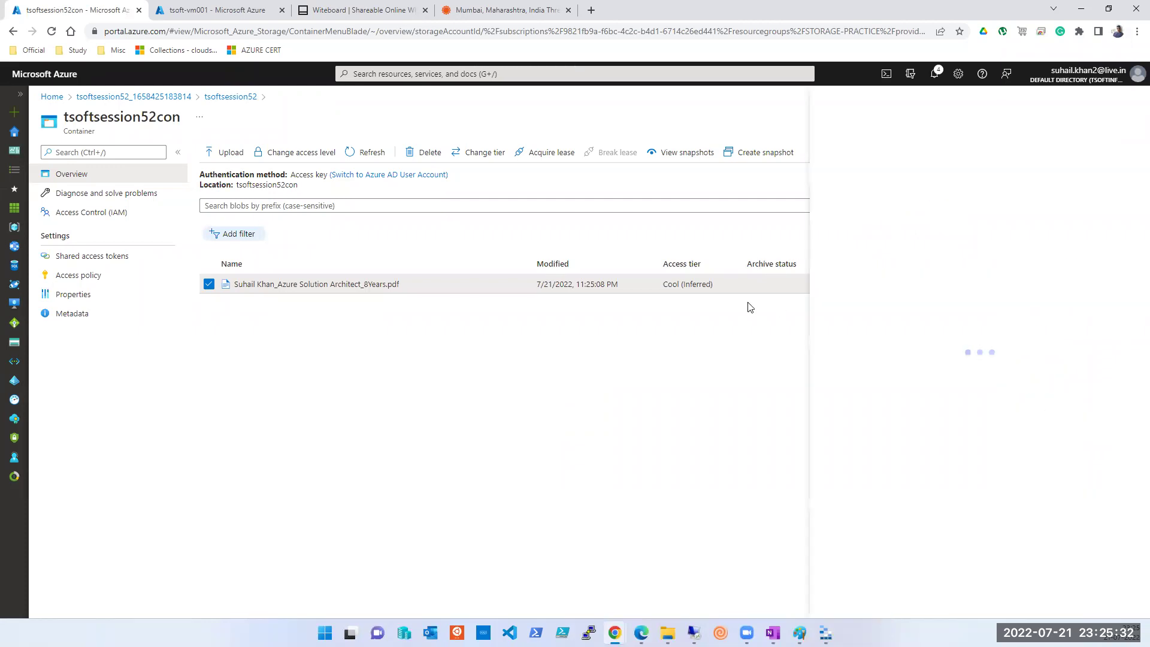
left_click(928, 191)
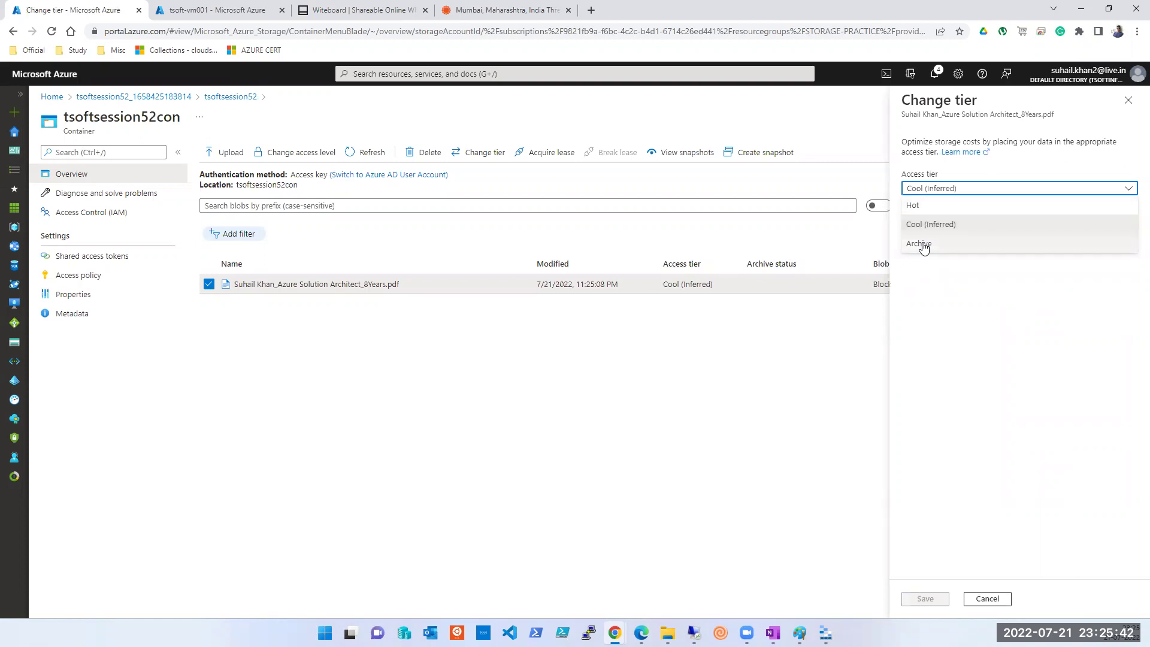
left_click(780, 373)
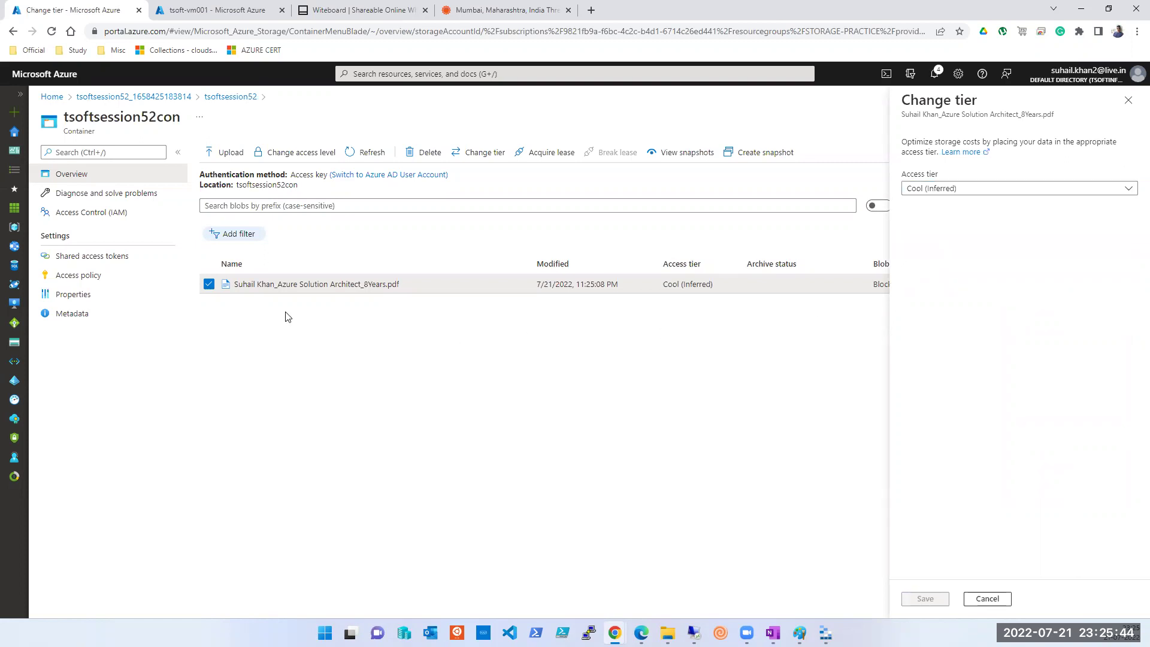
left_click(960, 190)
left_click(917, 243)
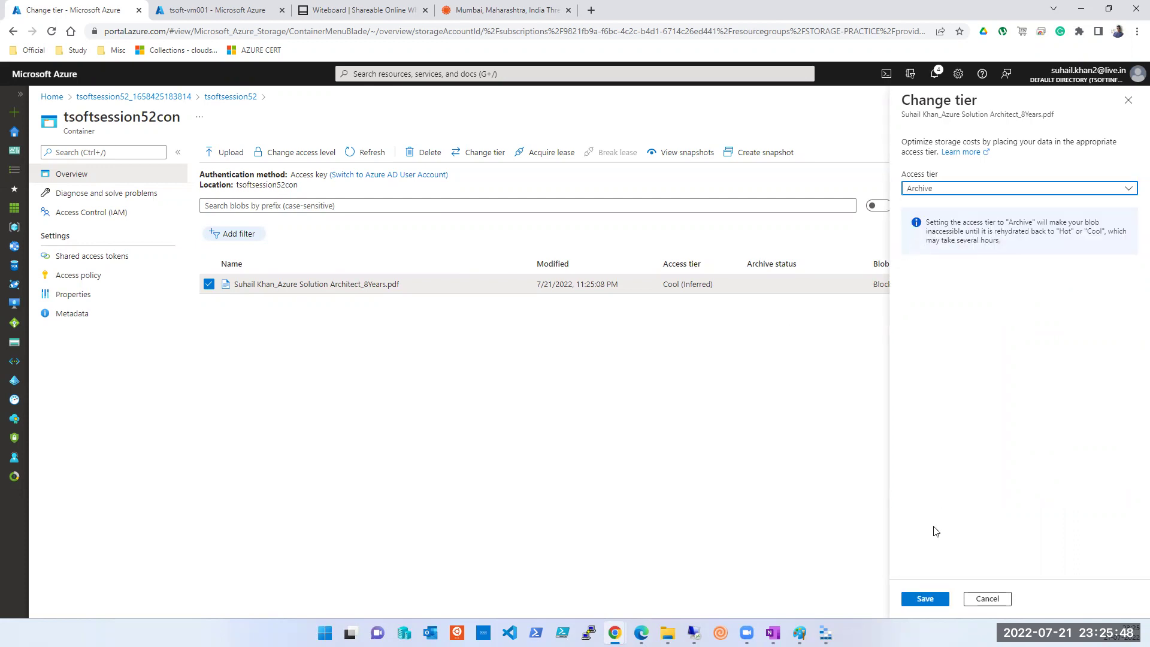
left_click(1021, 190)
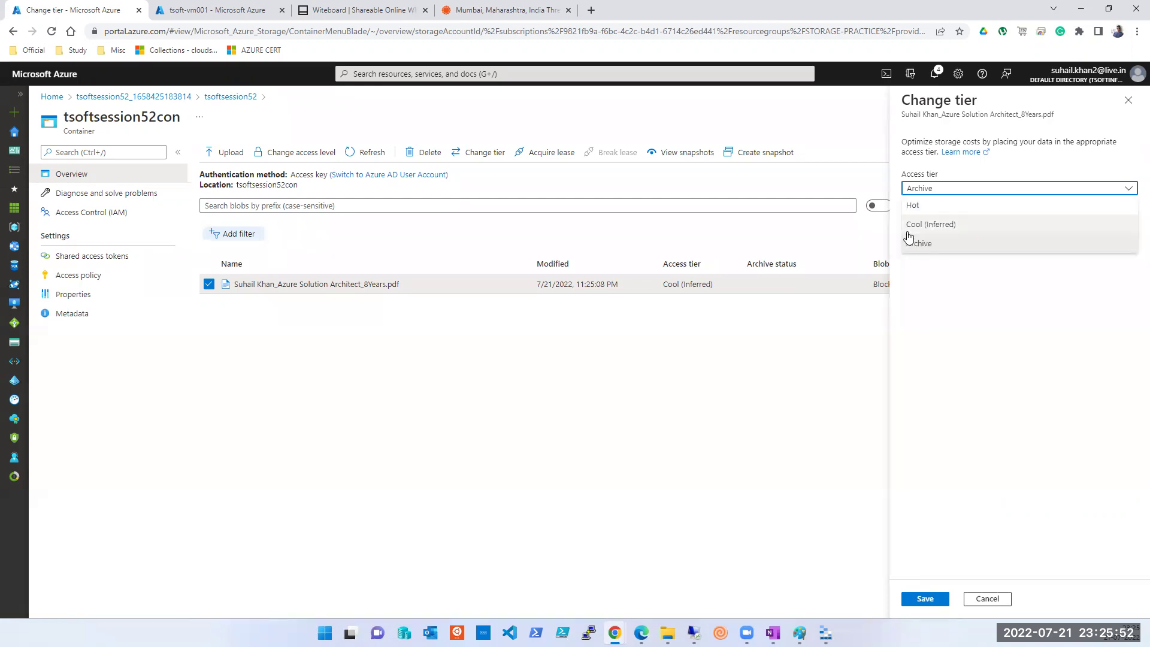
left_click(921, 598)
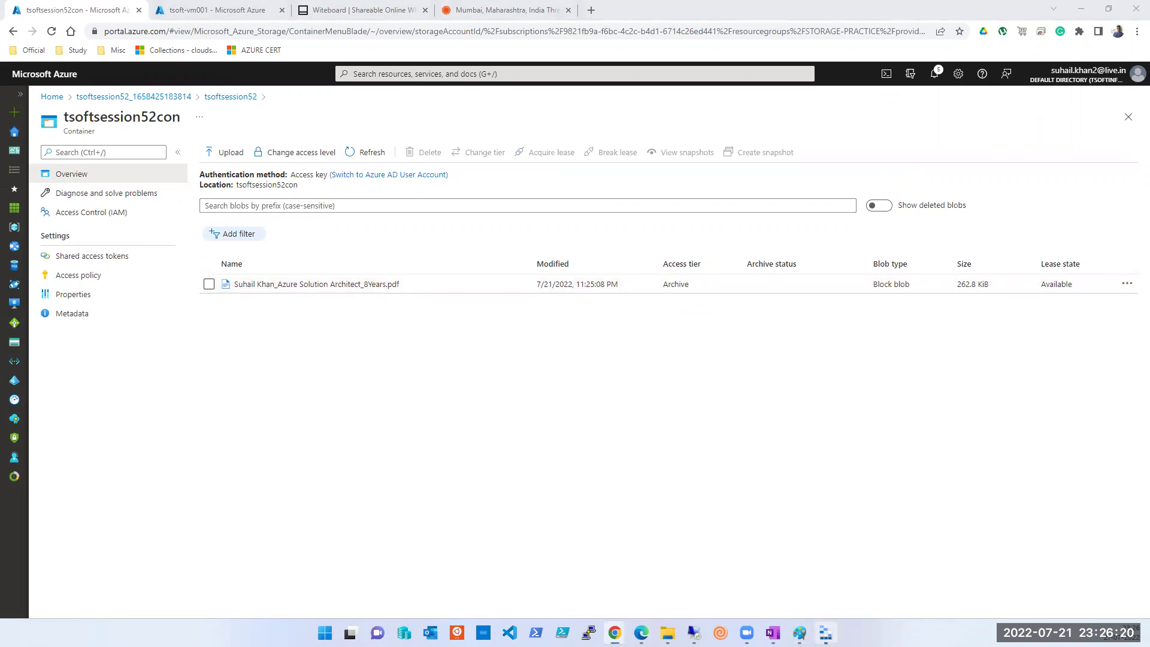
Switch to Microsoft Azure Storage Explorer to glance at its storage account tree and return to the Azure portal
left_click(826, 632)
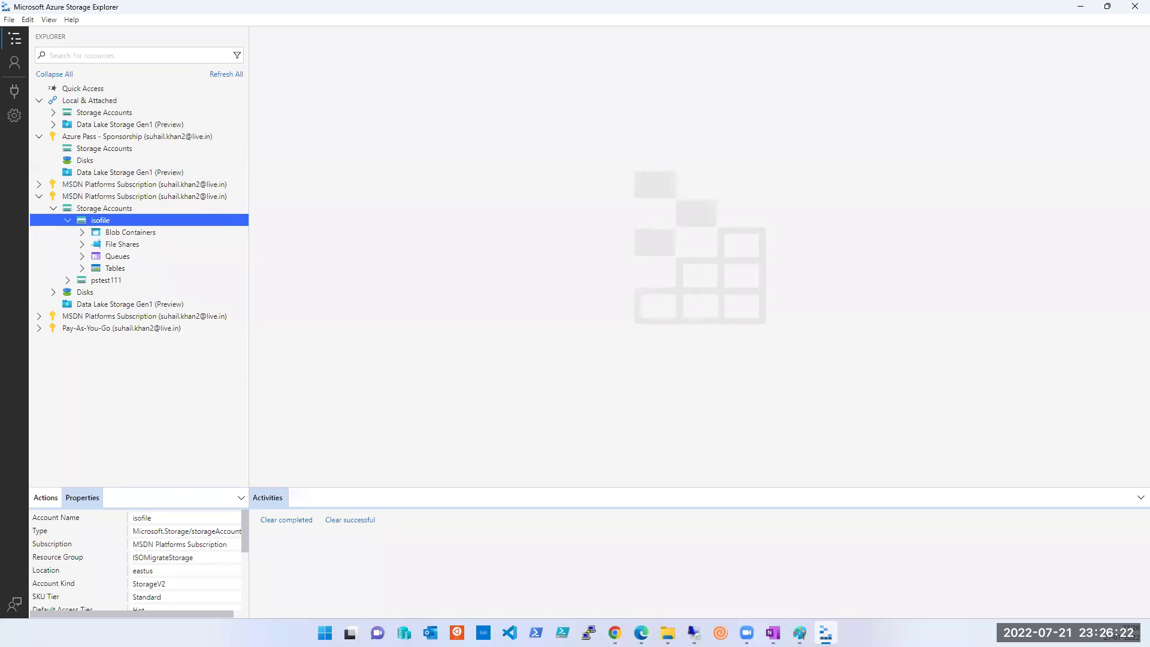
left_click(826, 633)
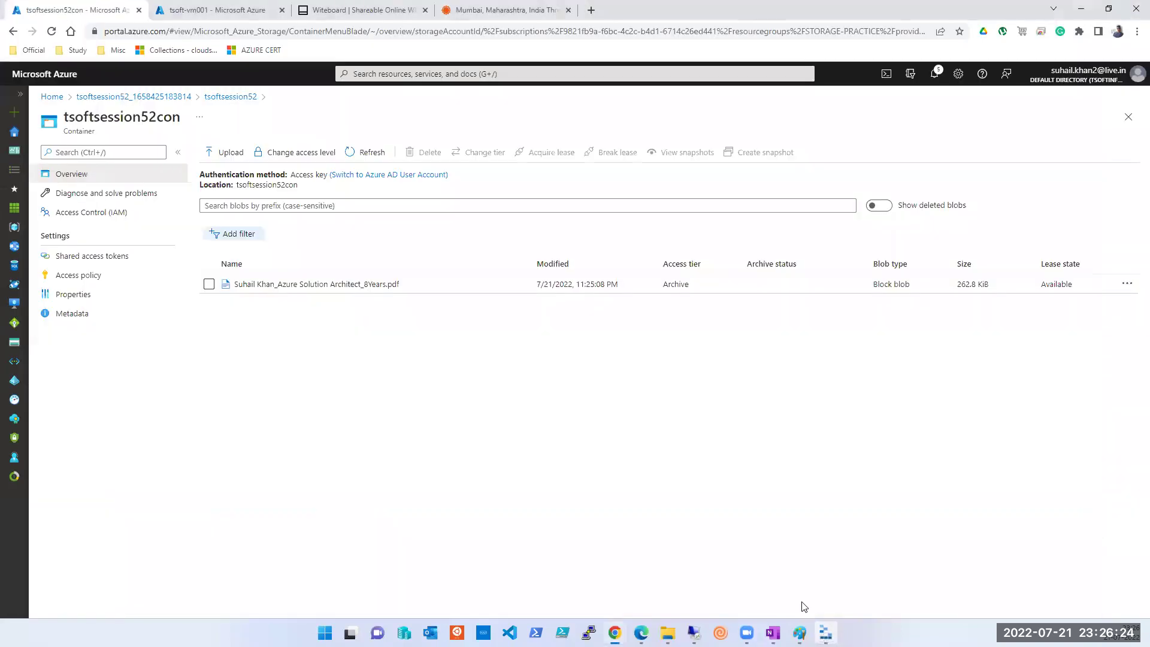
Go to the portal's virtual machines list and open the overview of tsoft-vm001
left_click(52, 97)
left_click(561, 163)
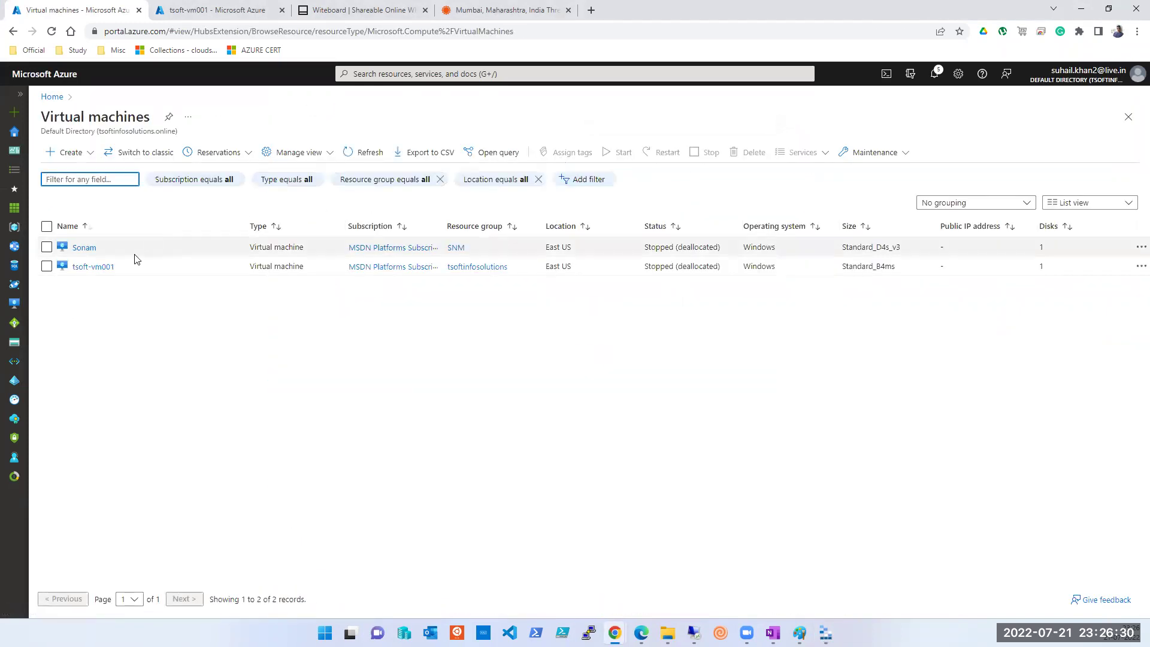
left_click(108, 266)
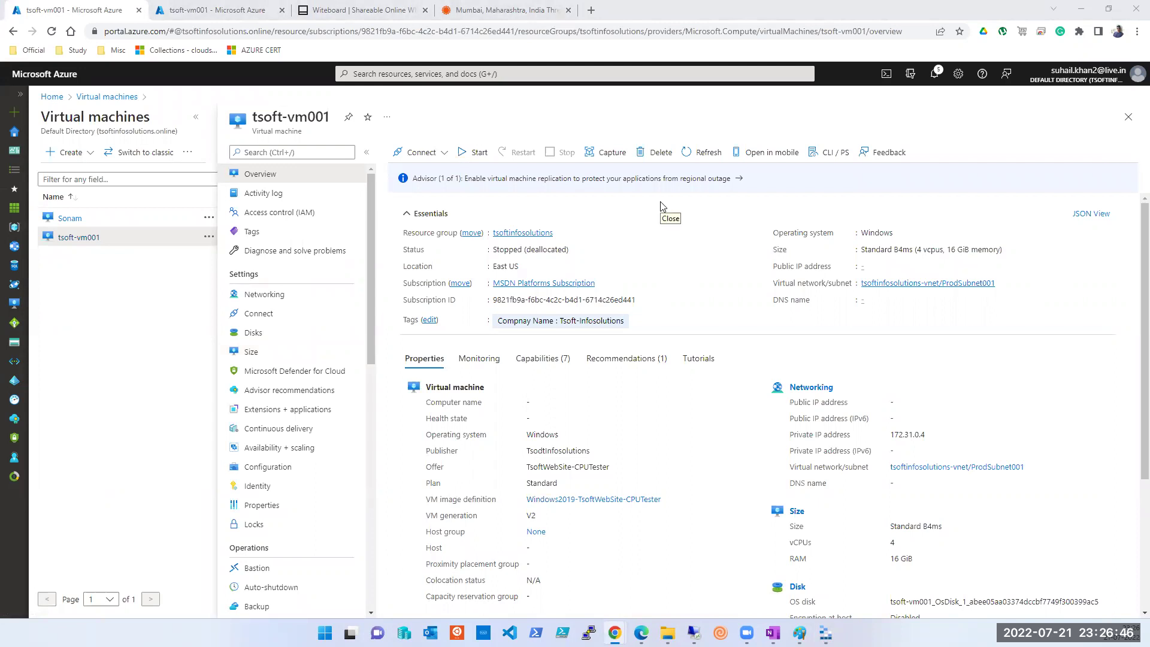
left_click(70, 238)
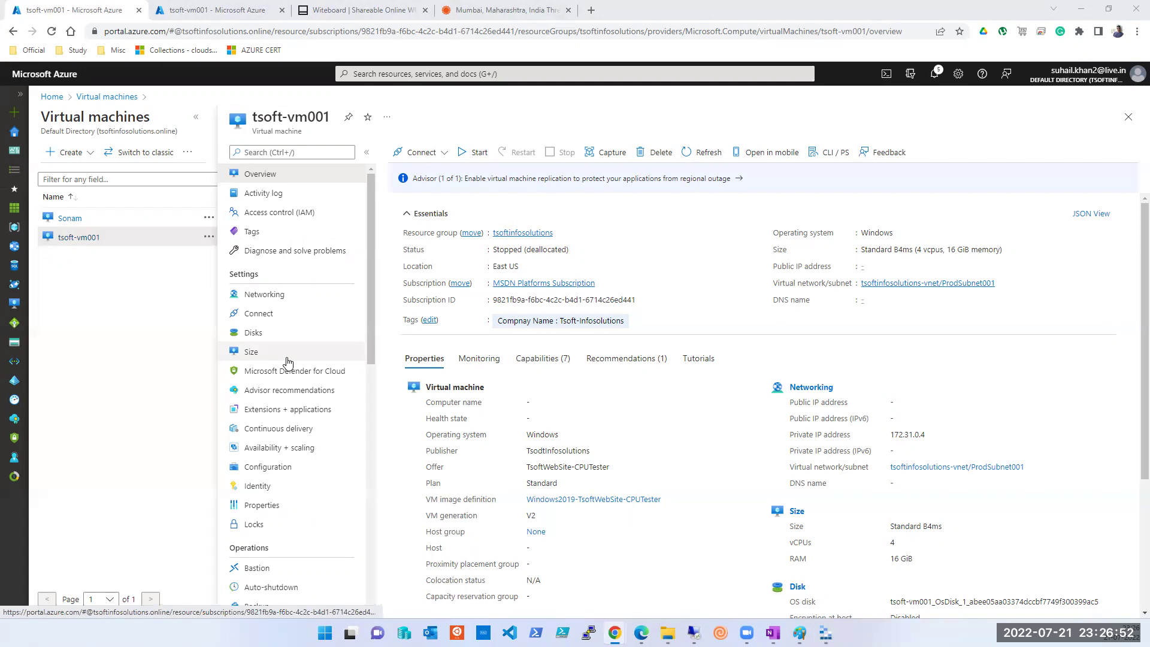
View the auto-shutdown settings of tsoft-vm001 and the scripts offered on its Run command page
scroll(287, 363, "down", 1)
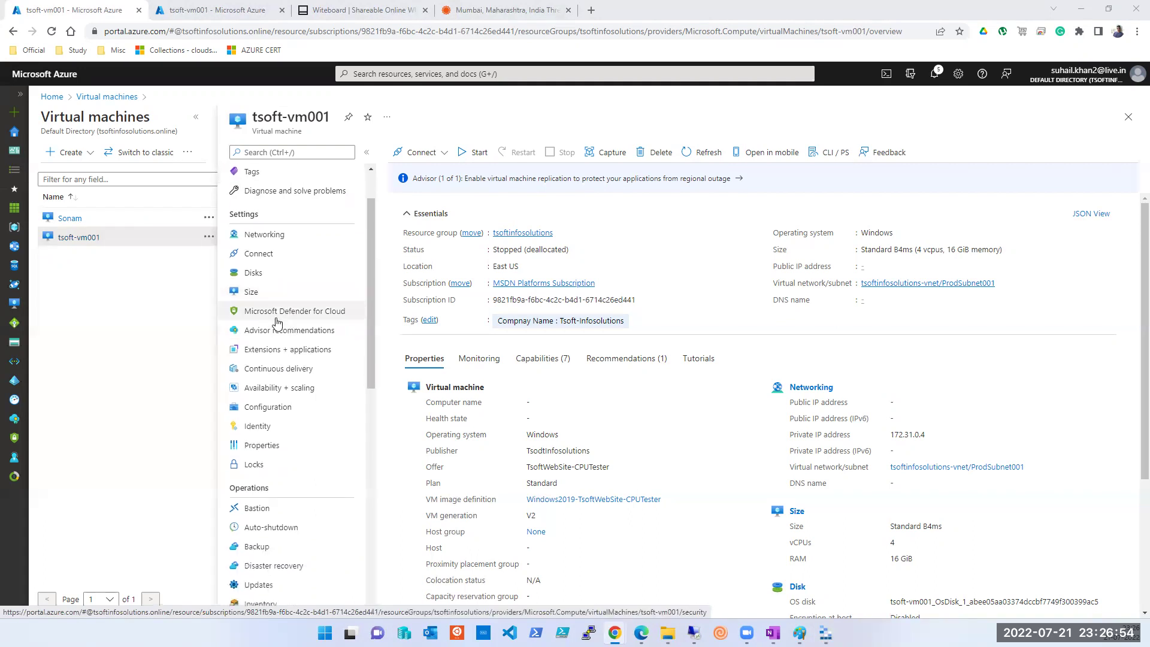
left_click(284, 529)
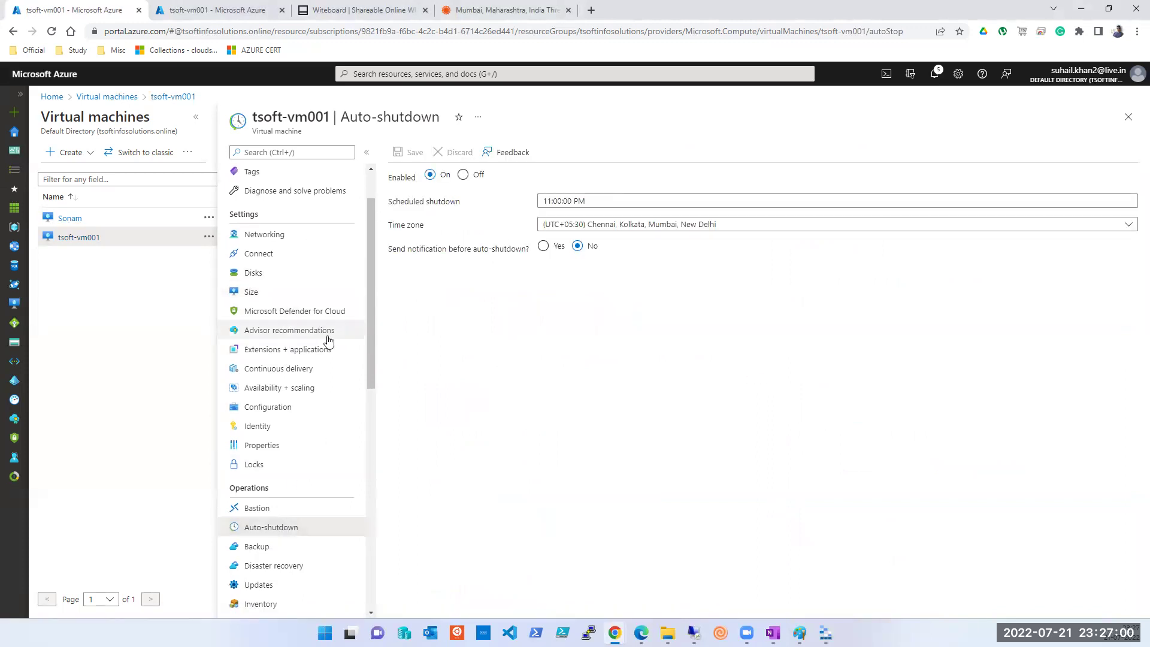
scroll(328, 342, "down", 4)
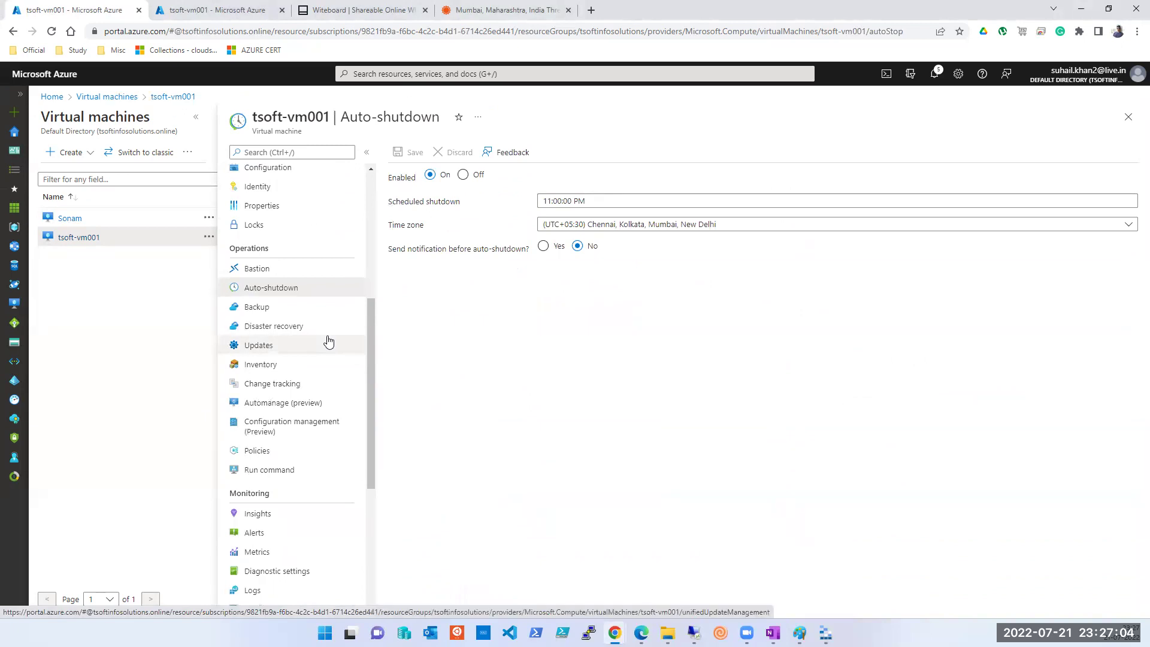
left_click(271, 475)
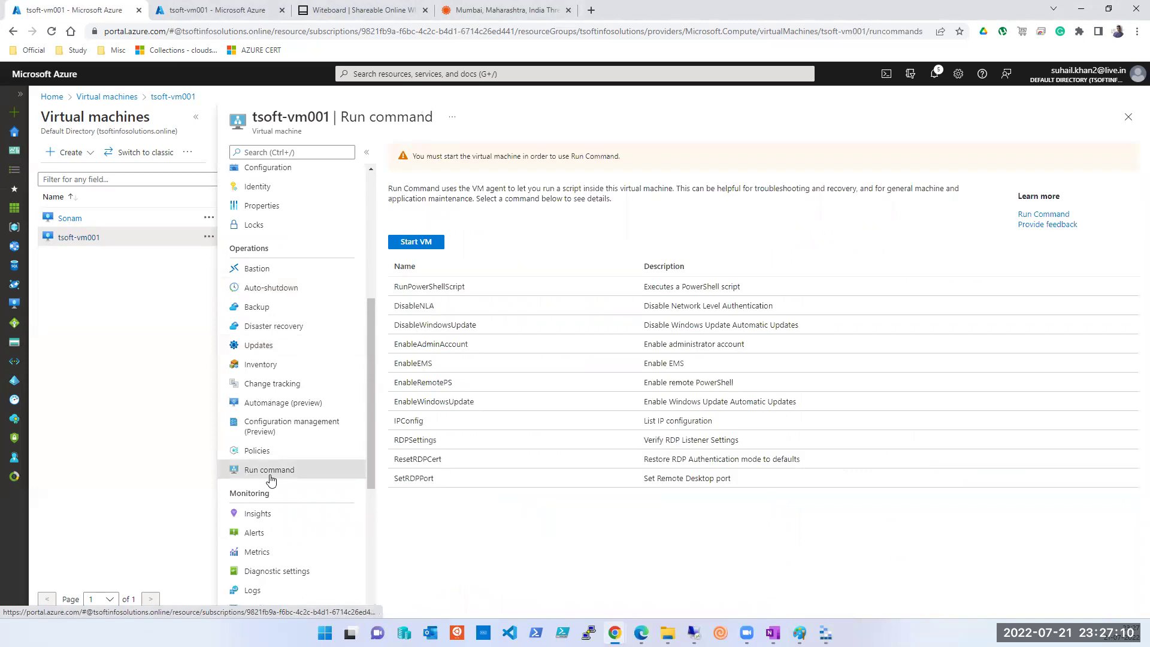
scroll(271, 444, "down", 3)
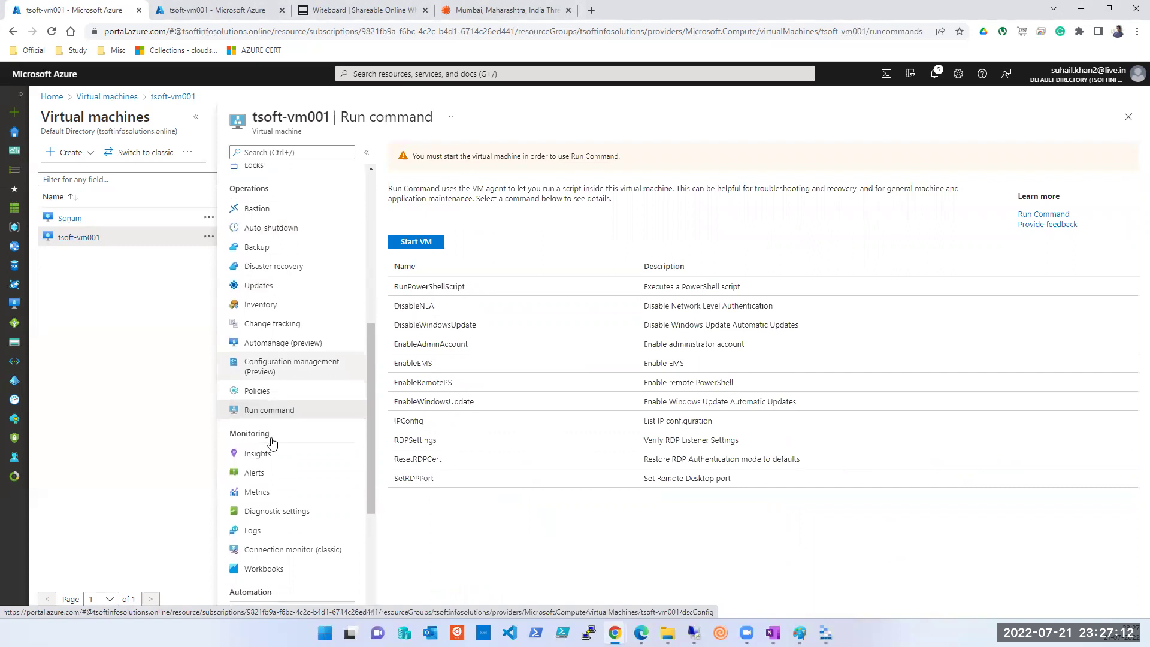
scroll(272, 444, "down", 3)
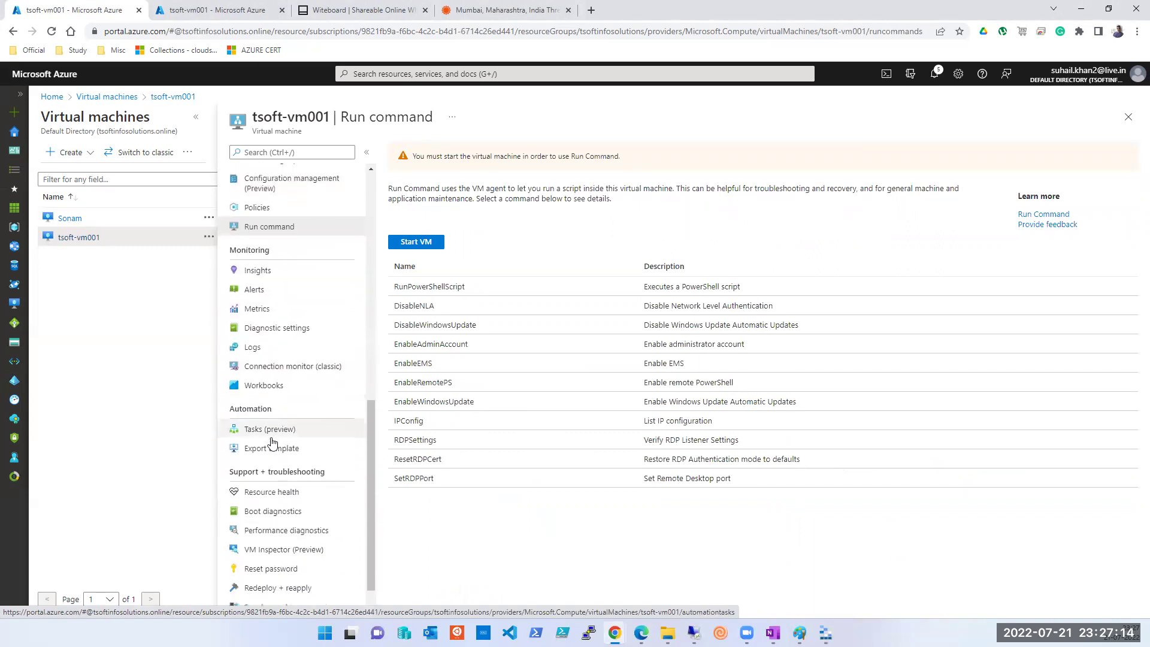
scroll(271, 442, "up", 4)
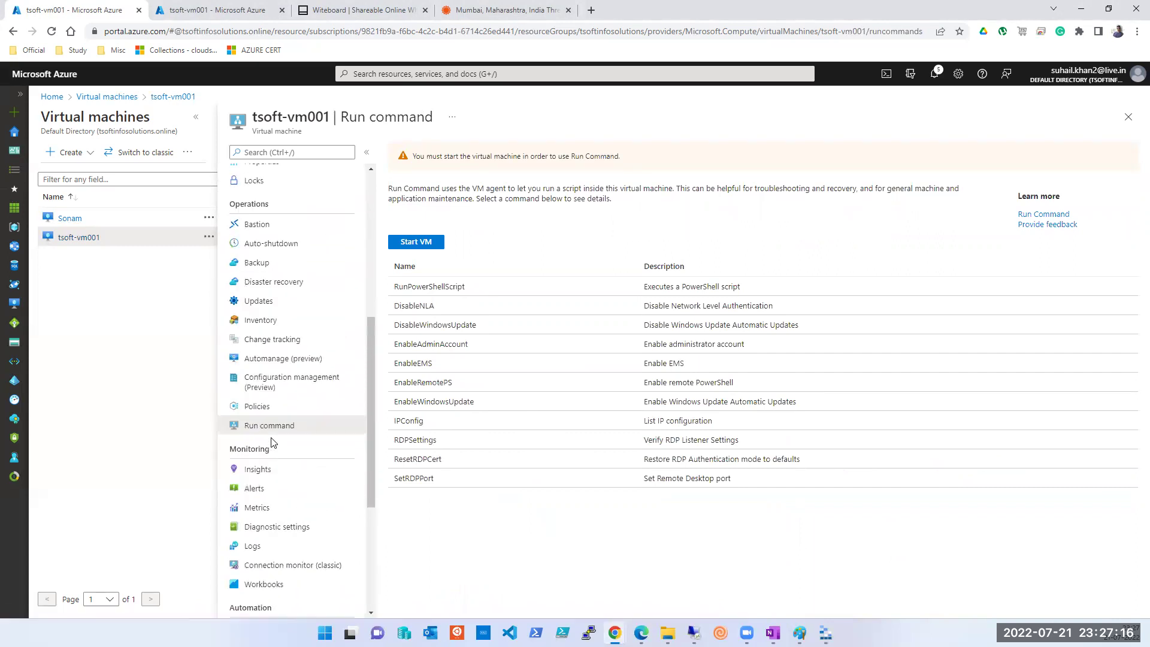
Return to the auto-shutdown settings of tsoft-vm001 and examine the available settings, operations, monitoring and troubleshooting options
left_click(270, 245)
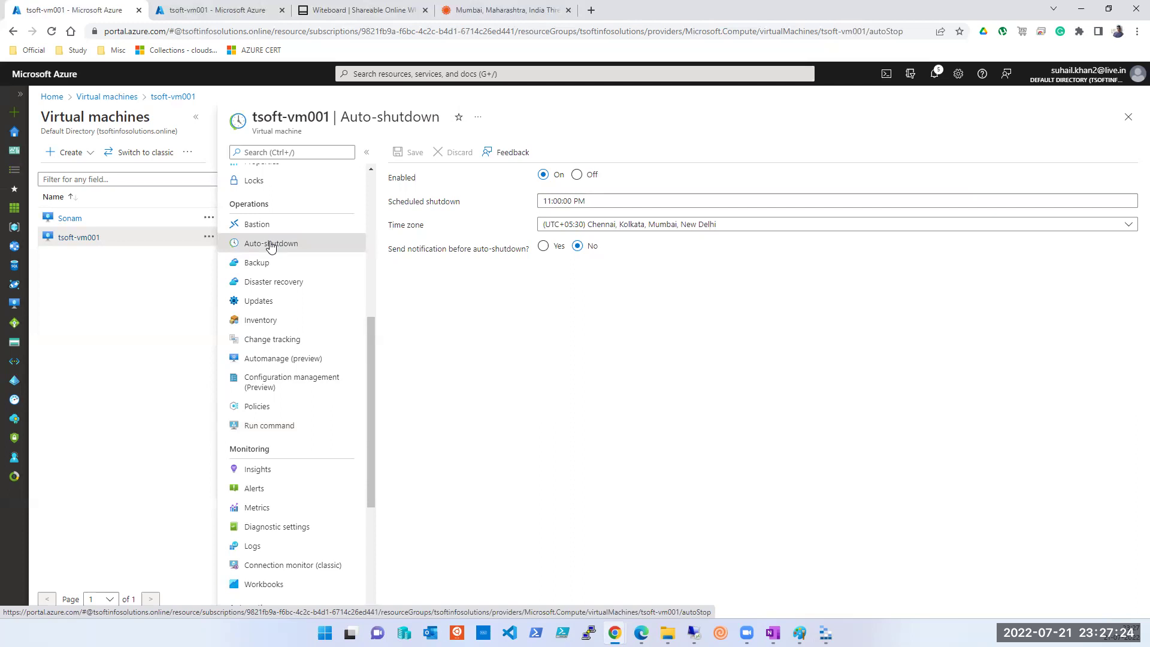
scroll(270, 245, "up", 2)
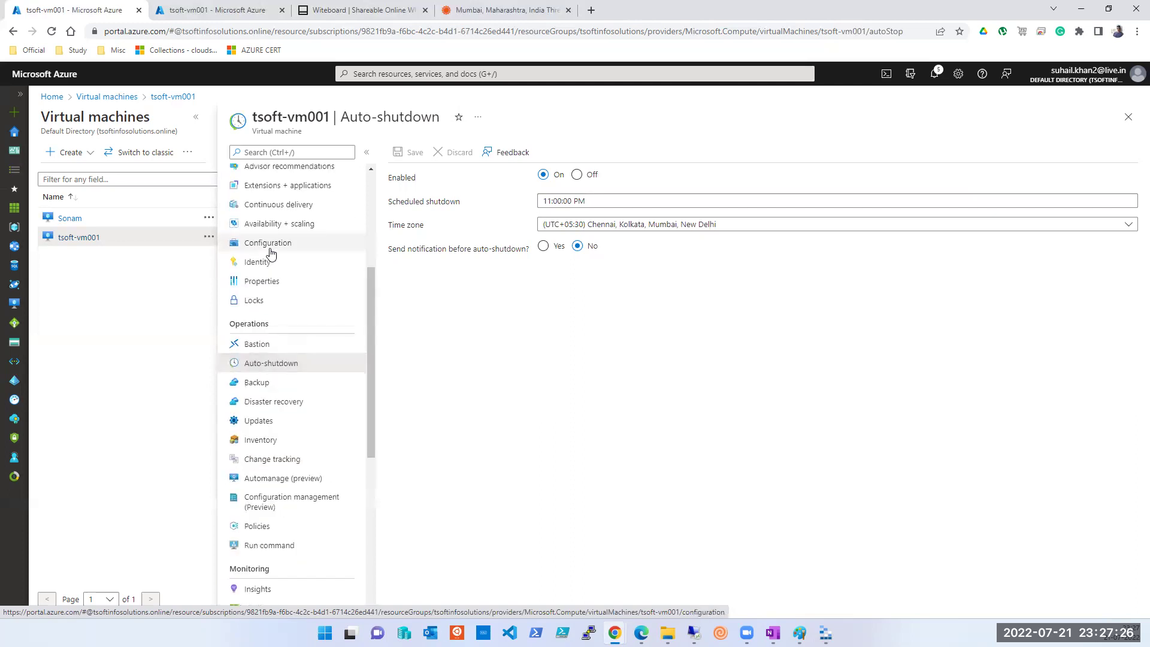
scroll(271, 252, "up", 2)
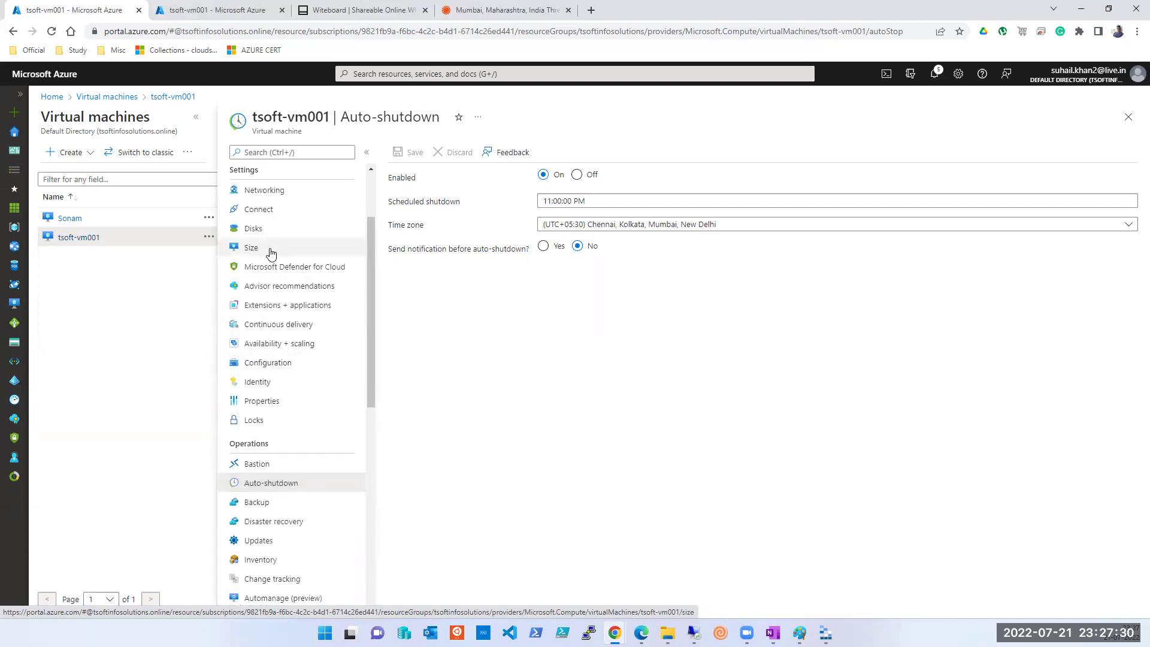
scroll(271, 251, "up", 2)
scroll(271, 251, "down", 2)
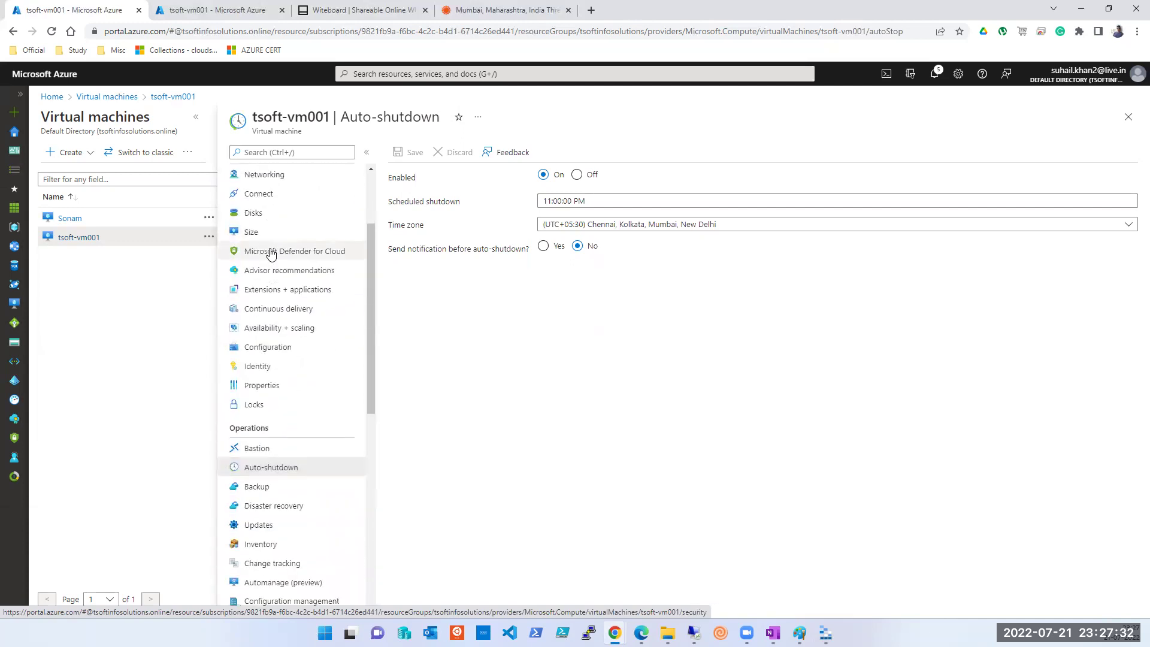
scroll(271, 253, "down", 3)
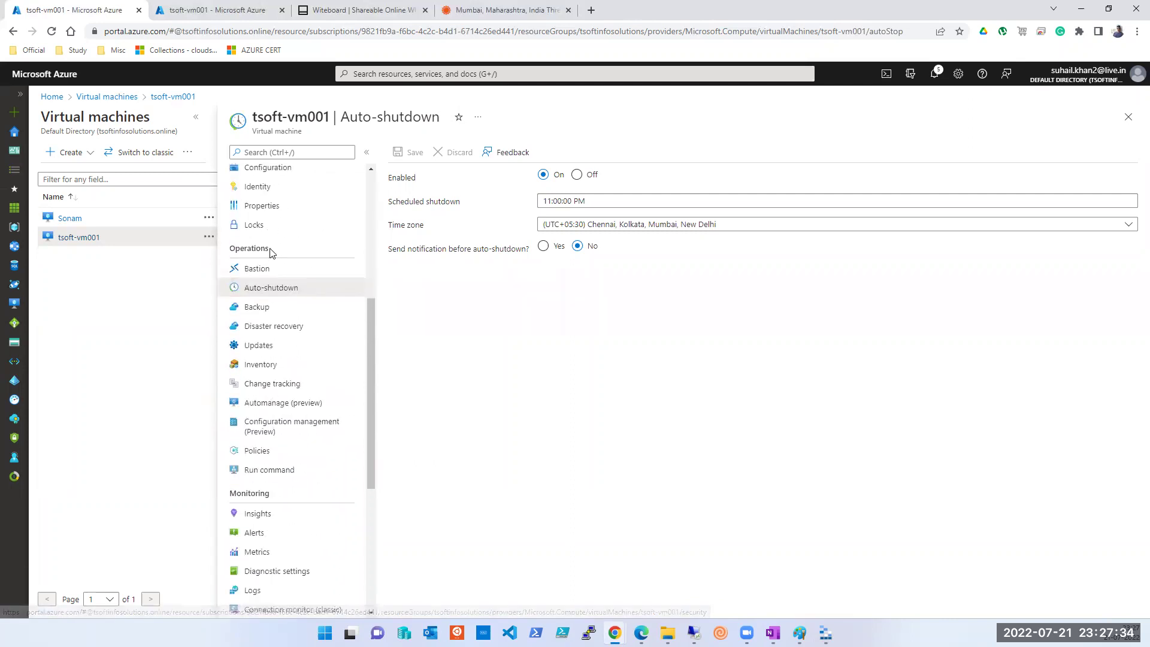
scroll(270, 252, "down", 5)
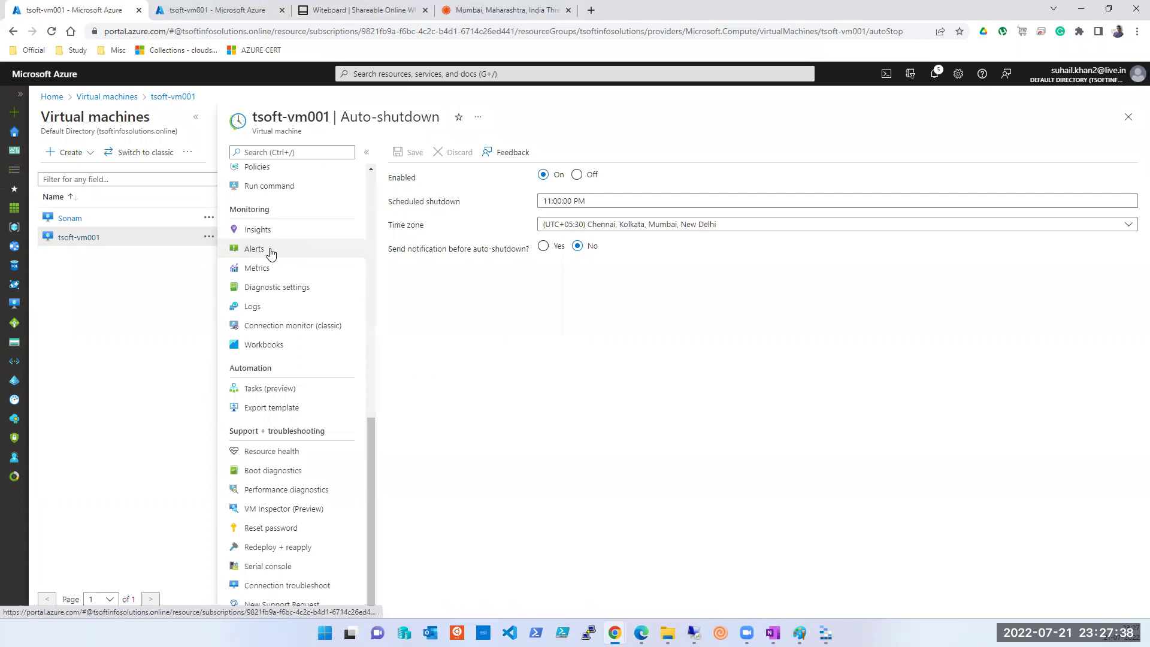
scroll(276, 315, "up", 8)
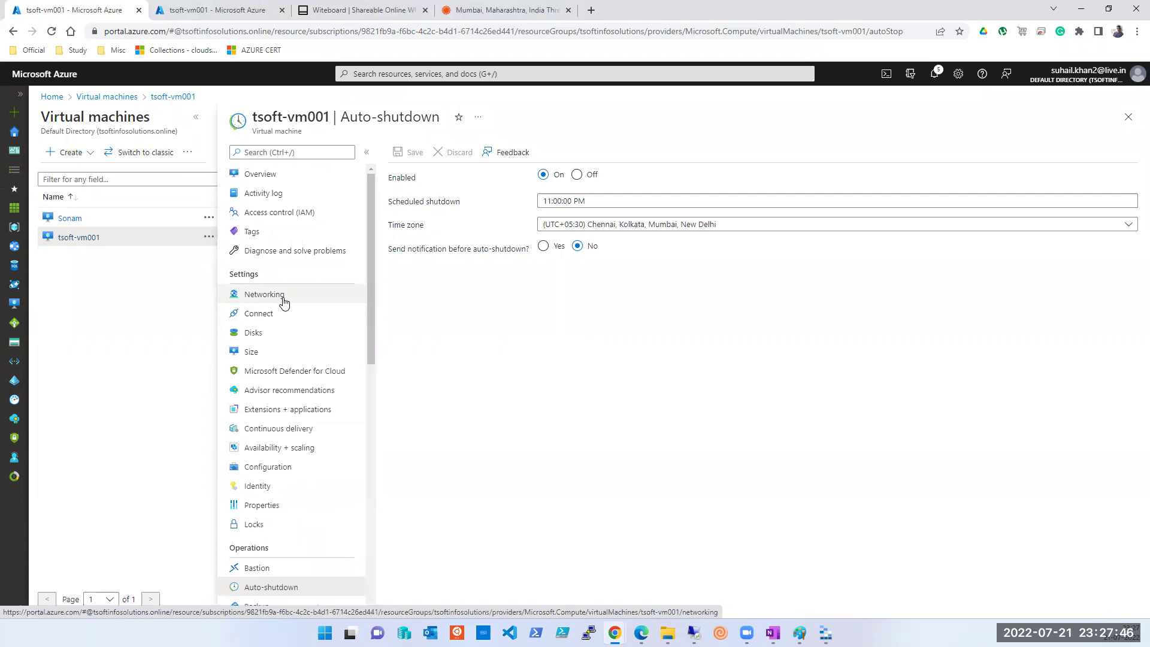
scroll(285, 302, "down", 2)
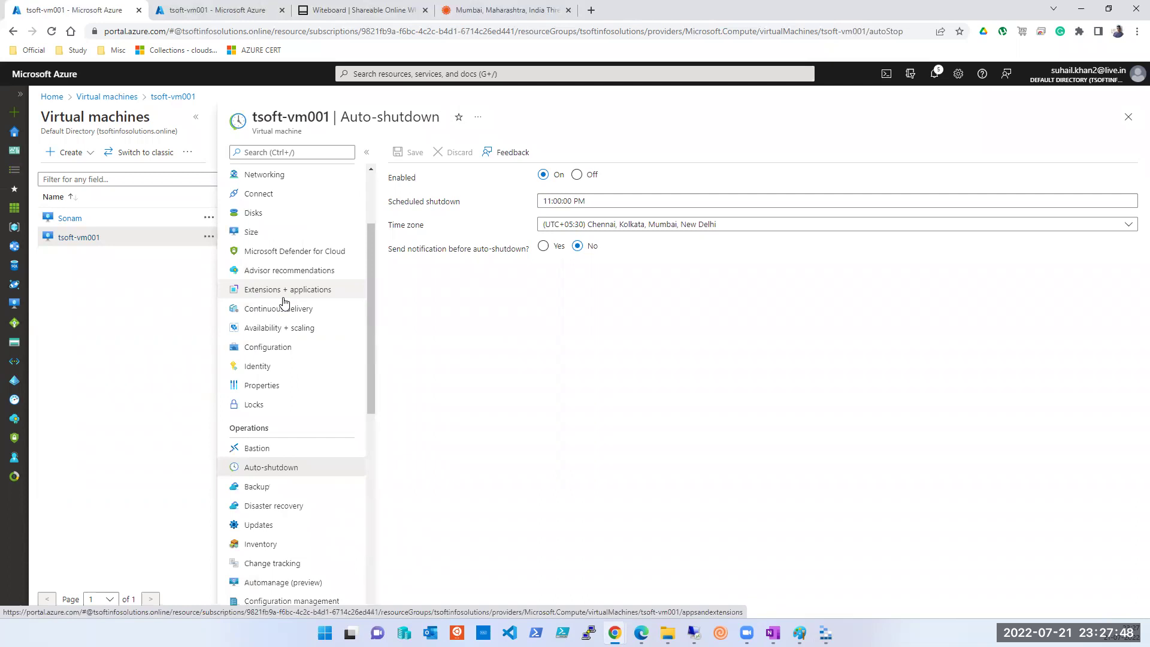
scroll(284, 302, "down", 2)
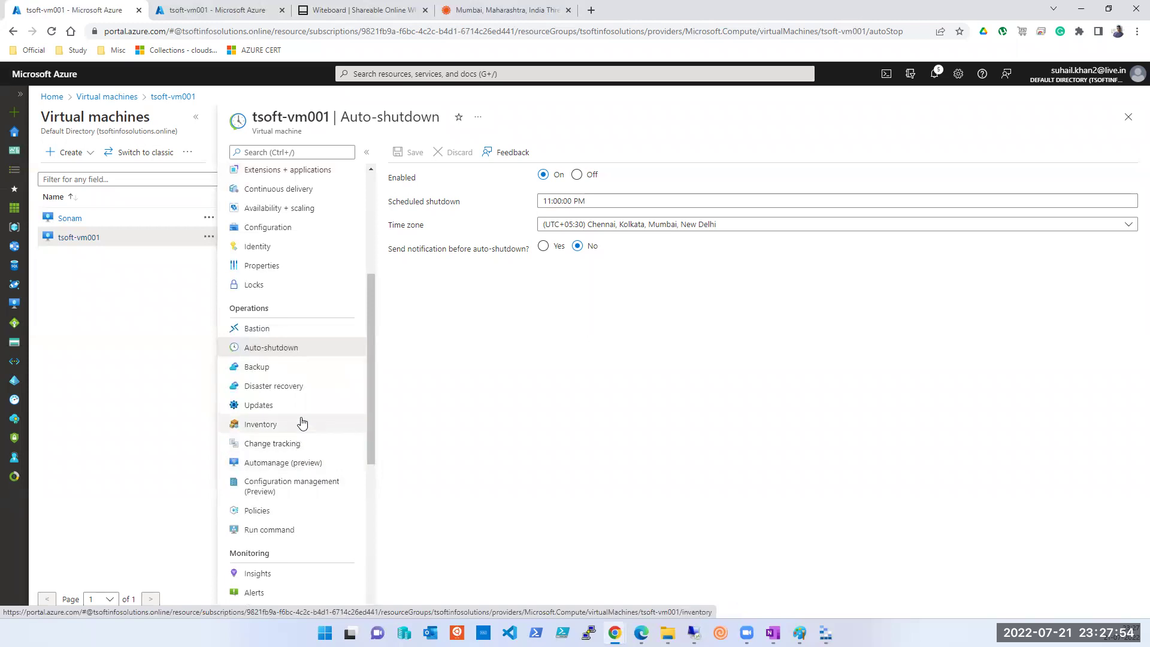
scroll(302, 423, "down", 1)
scroll(302, 424, "down", 1)
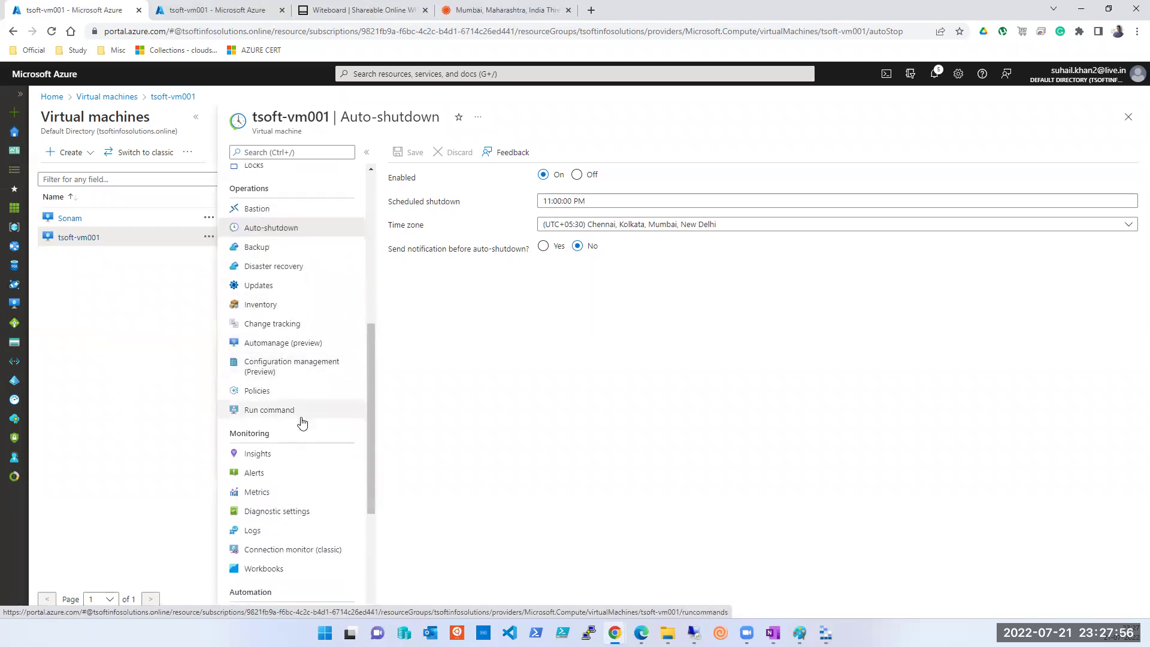
Revisit the Run command page of tsoft-vm001, look over its support options and close the virtual machine's page
left_click(298, 409)
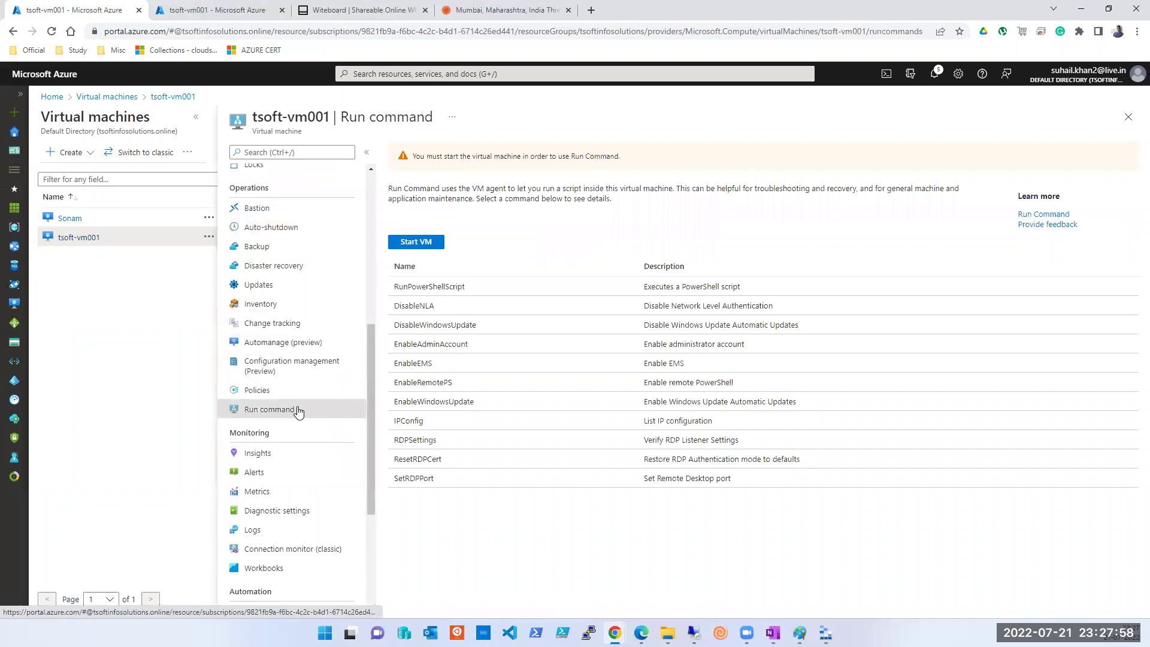
scroll(298, 410, "down", 4)
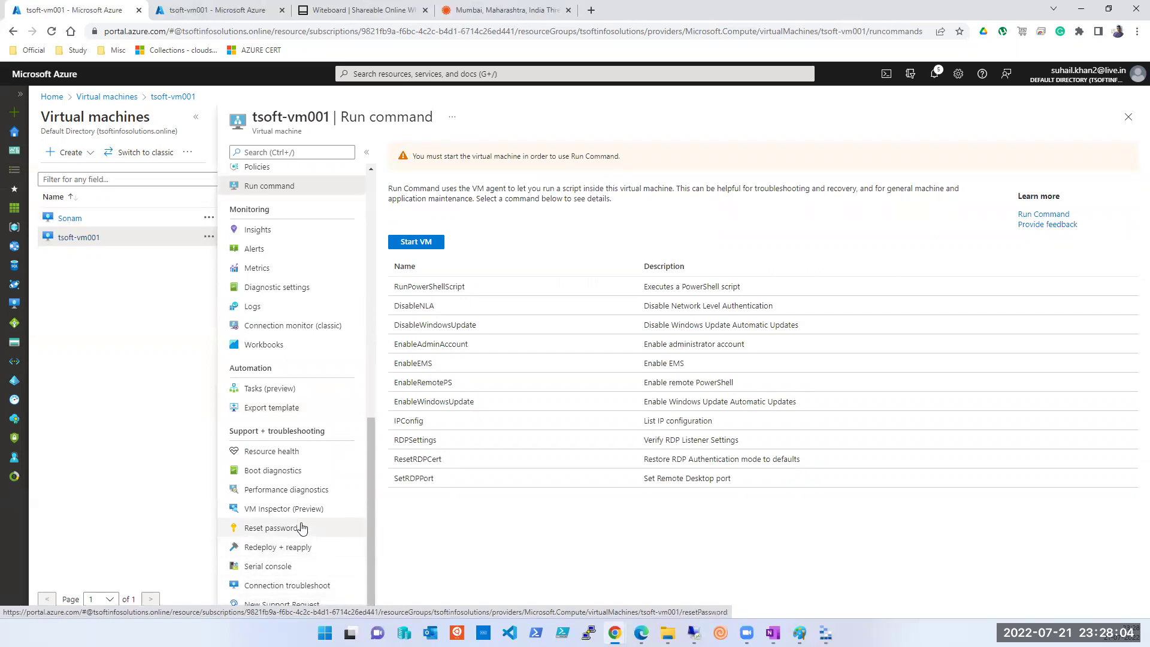
scroll(302, 527, "up", 3)
scroll(303, 528, "up", 3)
scroll(303, 528, "up", 4)
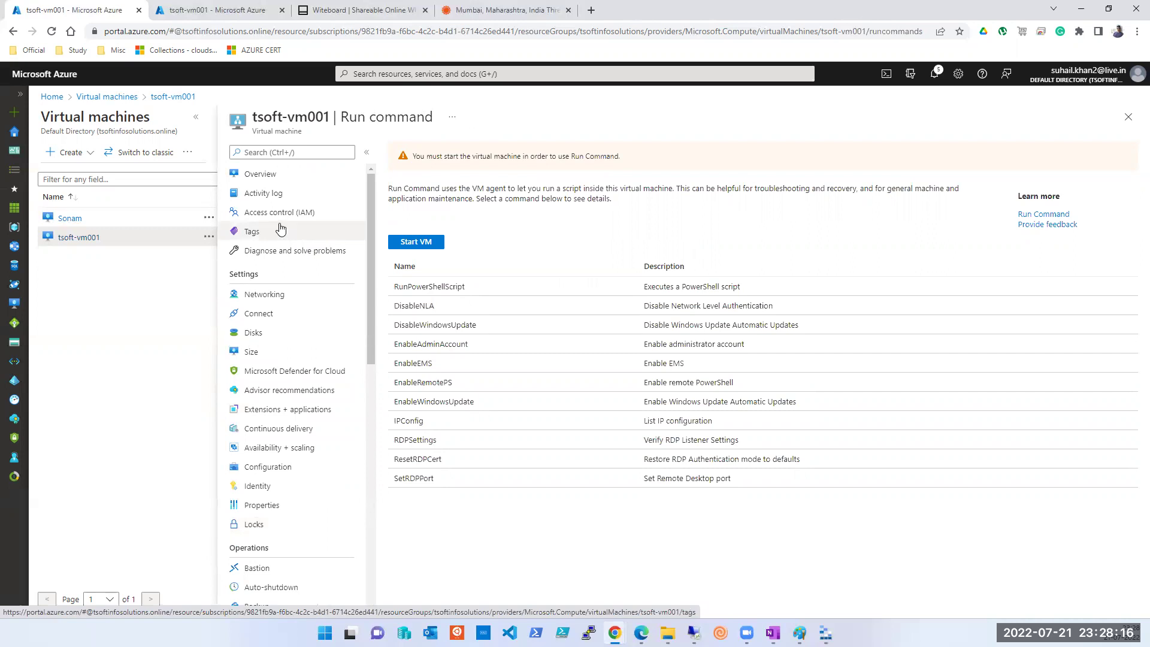
left_click(1129, 119)
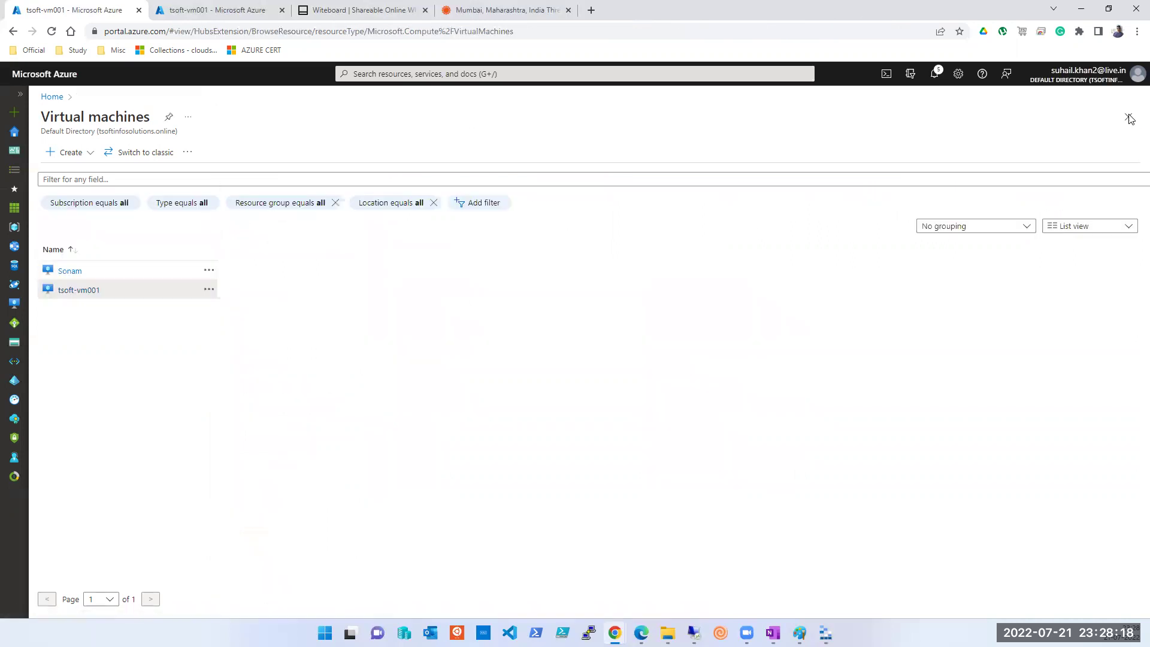